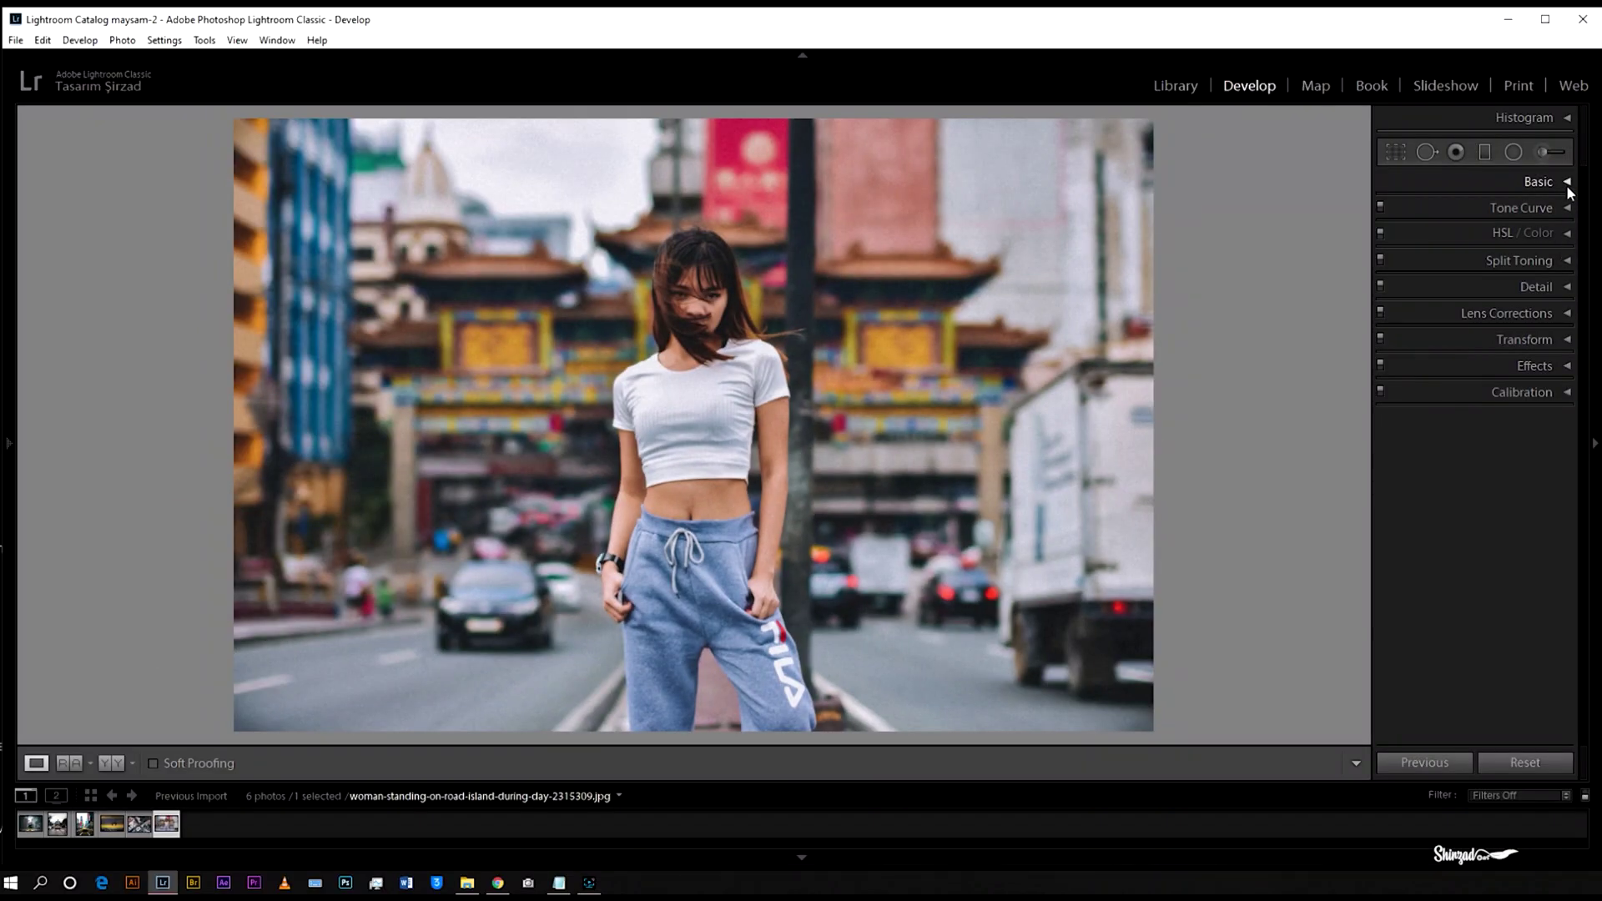
Set the photo's basic Exposure to +0.20 and Contrast to +66.
{"action": "left_click", "coordinate": [1565, 182]}
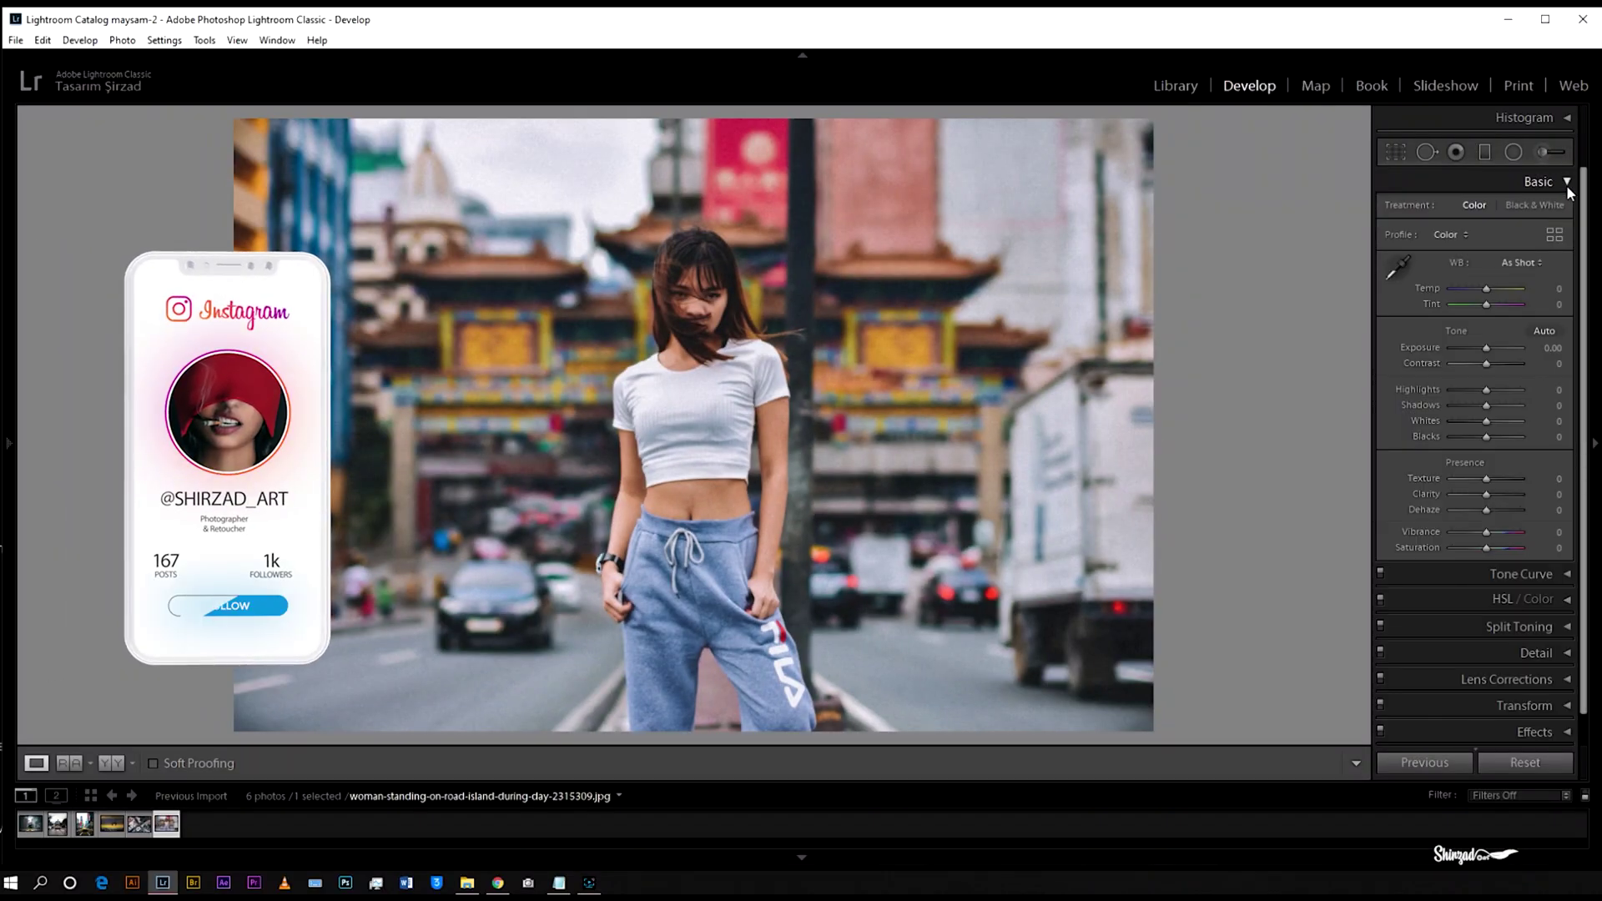
{"action": "left_click", "coordinate": [1539, 352]}
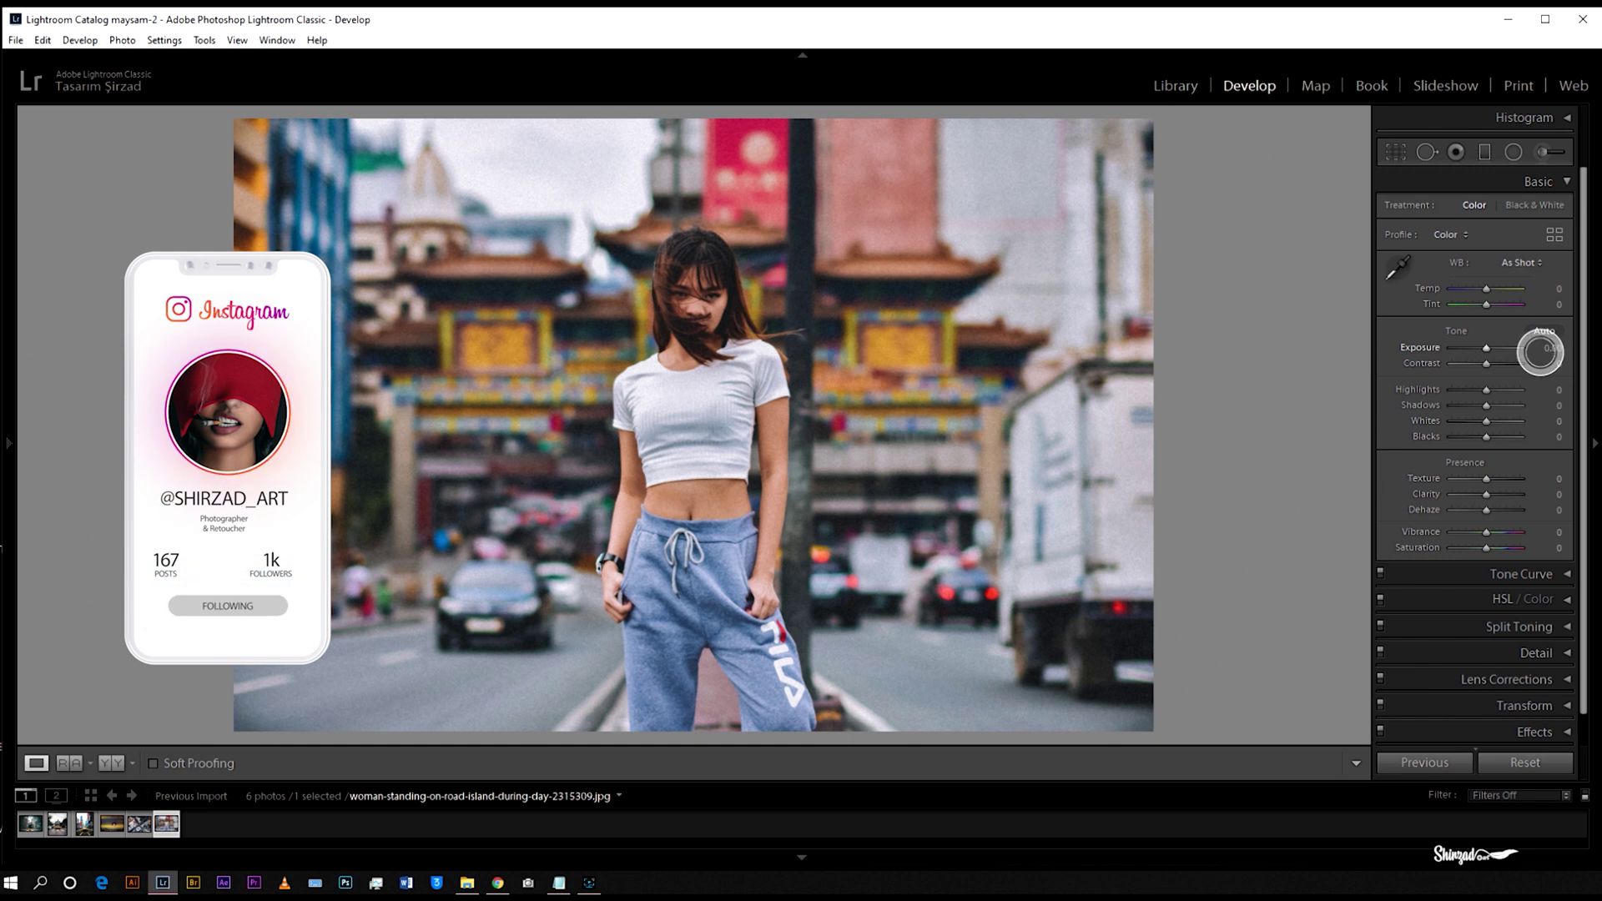
{"action": "left_click_drag", "start_coordinate": [1540, 352], "coordinate": [1543, 352]}
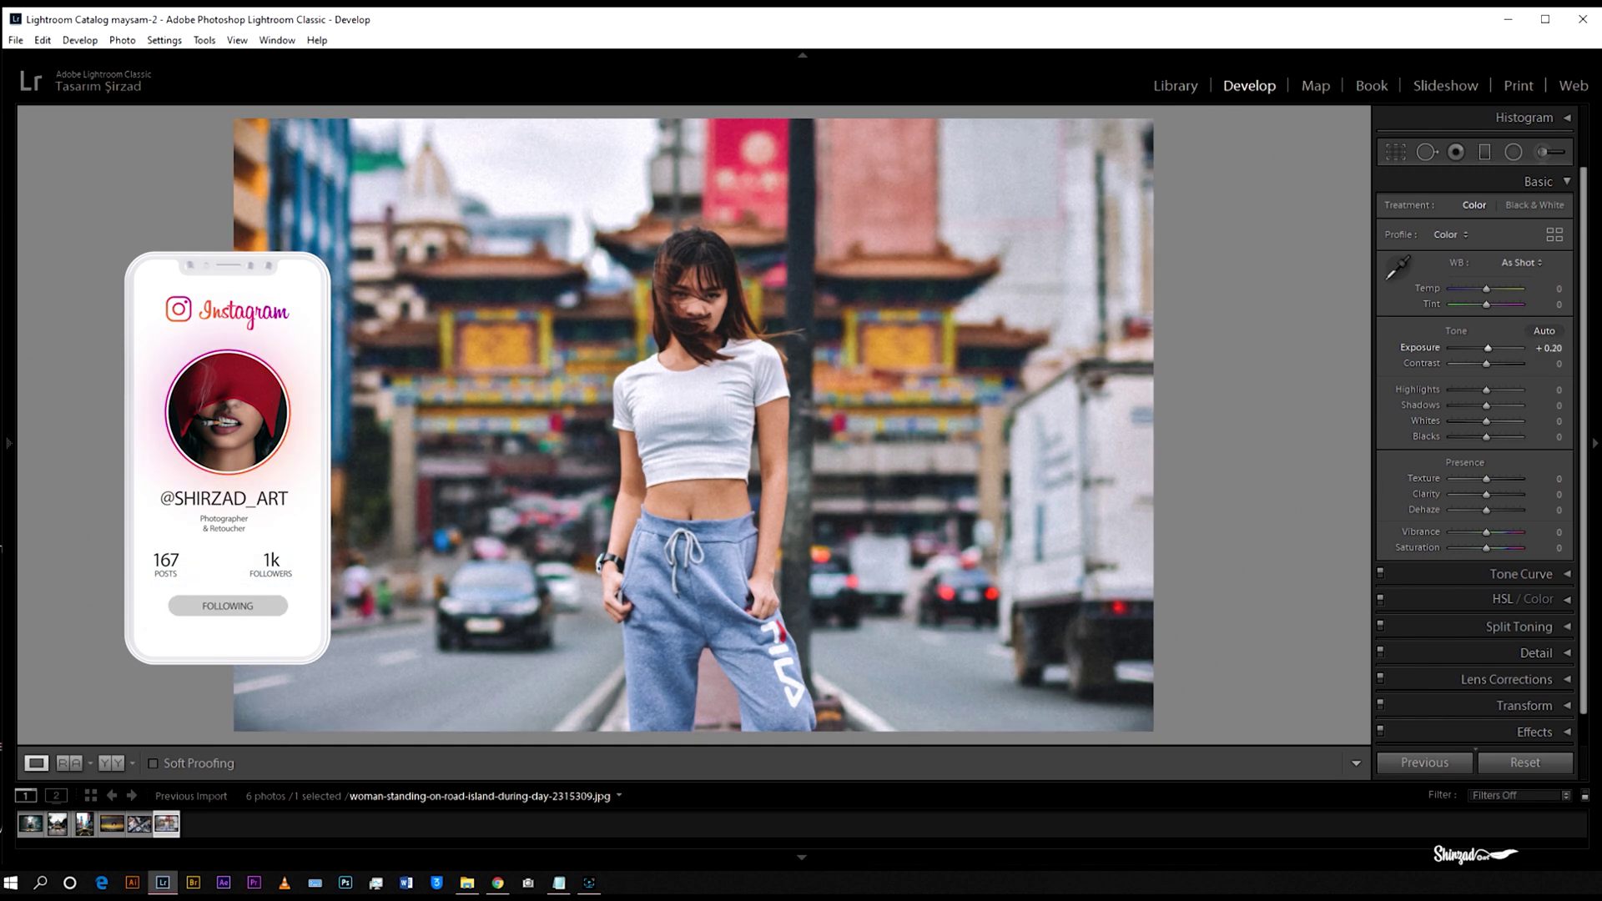
{"action": "left_click", "coordinate": [1545, 365]}
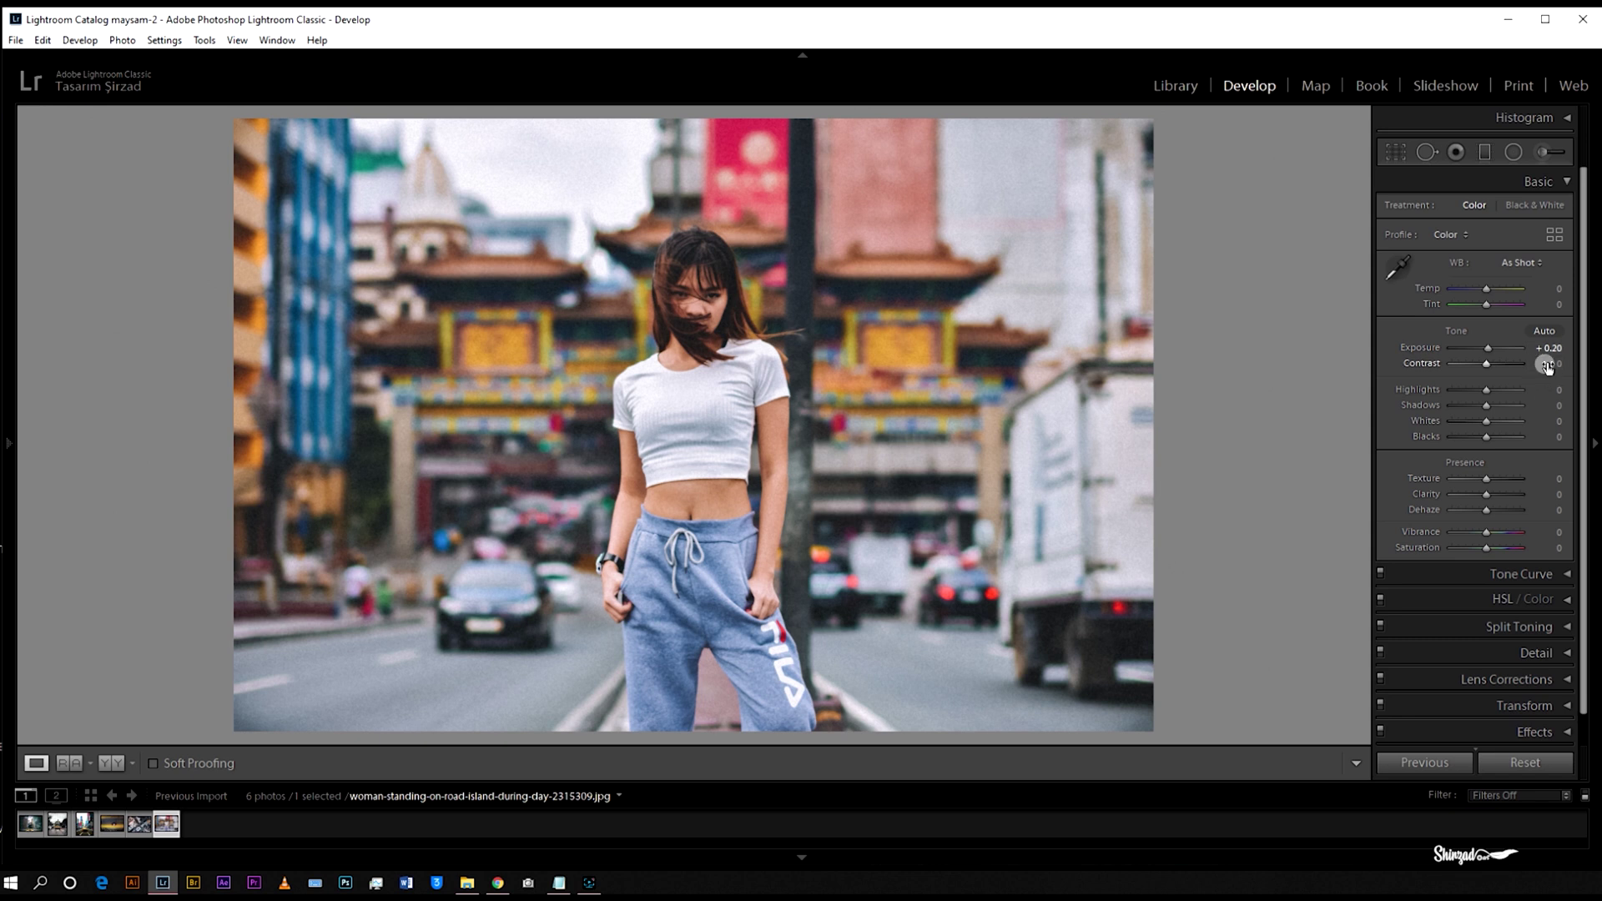
{"action": "left_click_drag", "start_coordinate": [1545, 364], "coordinate": [1553, 365]}
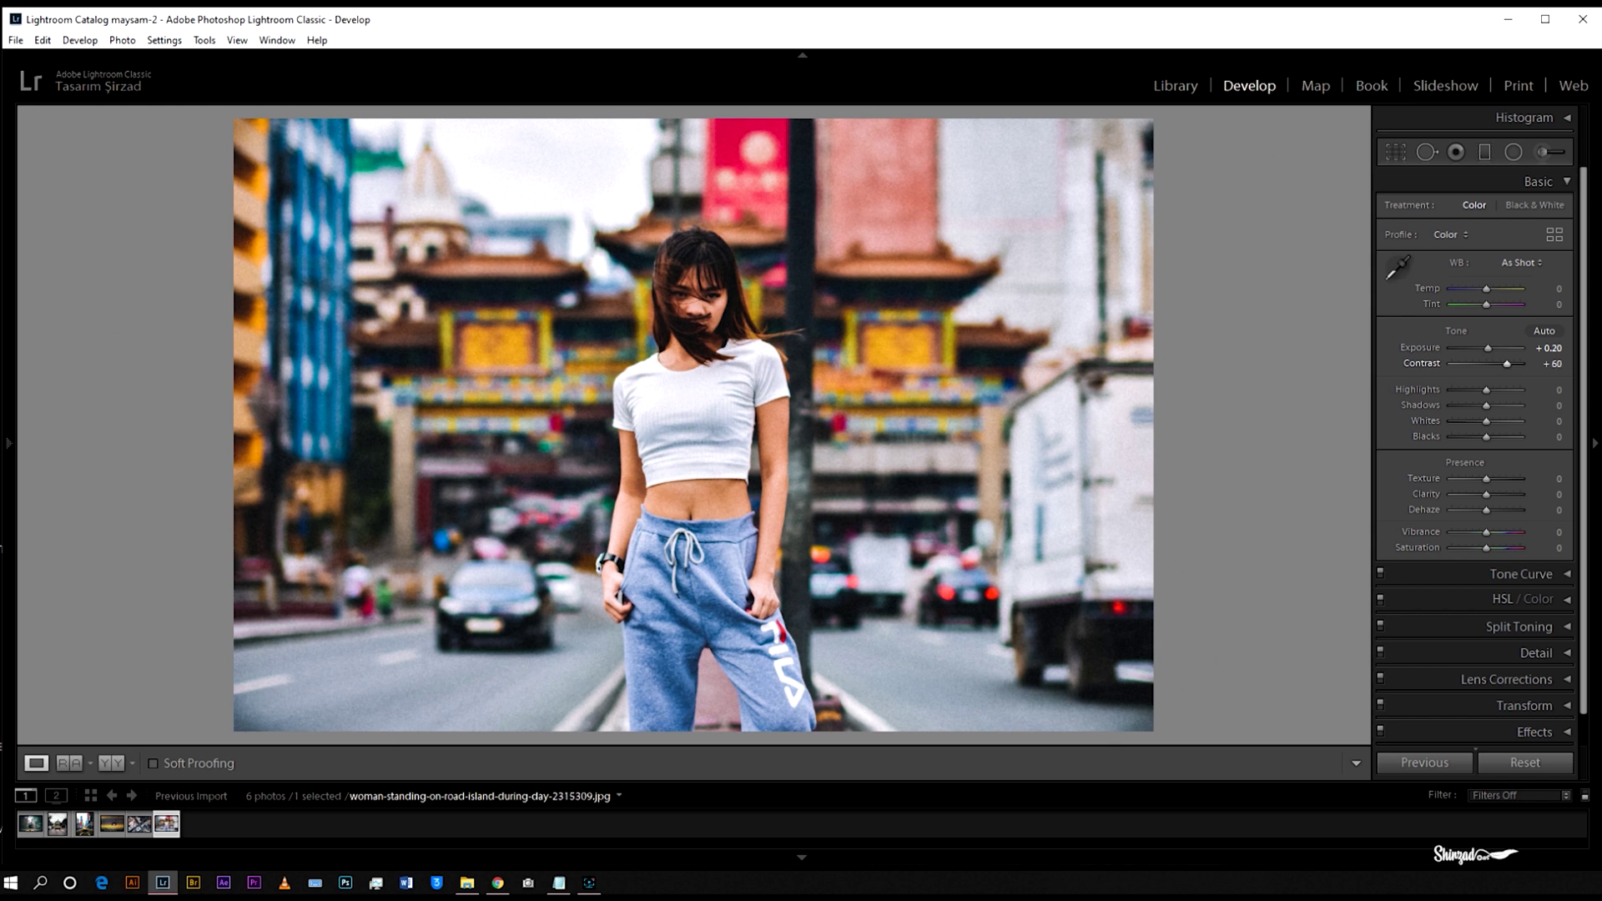
{"action": "left_click_drag", "start_coordinate": [1545, 365], "coordinate": [1547, 365]}
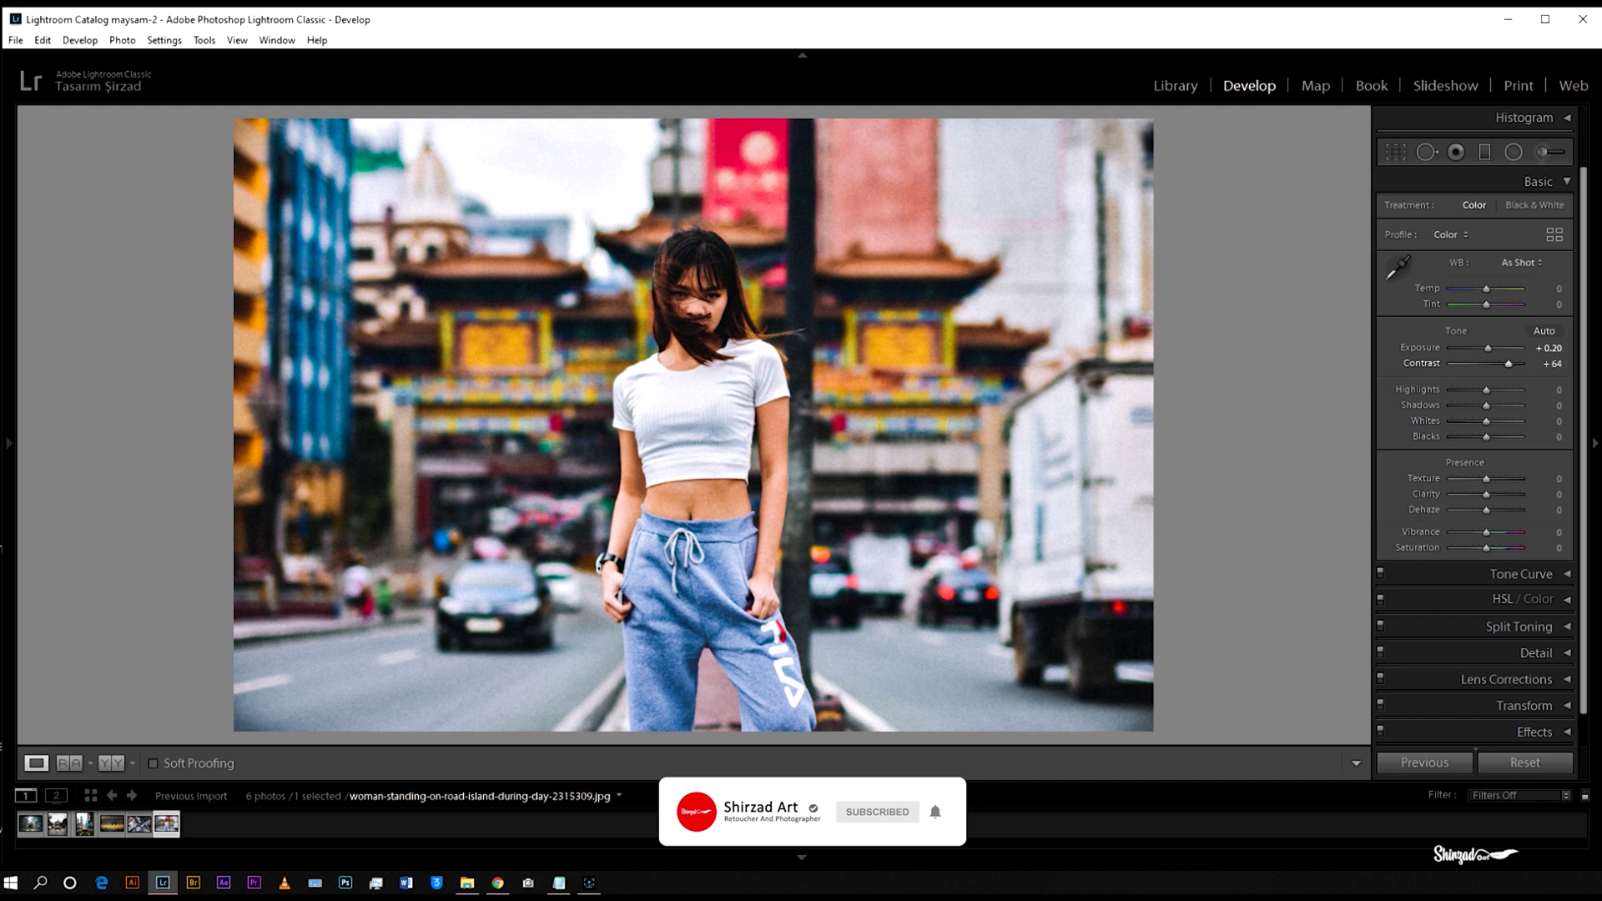
{"action": "left_click_drag", "start_coordinate": [1557, 364], "coordinate": [1540, 395]}
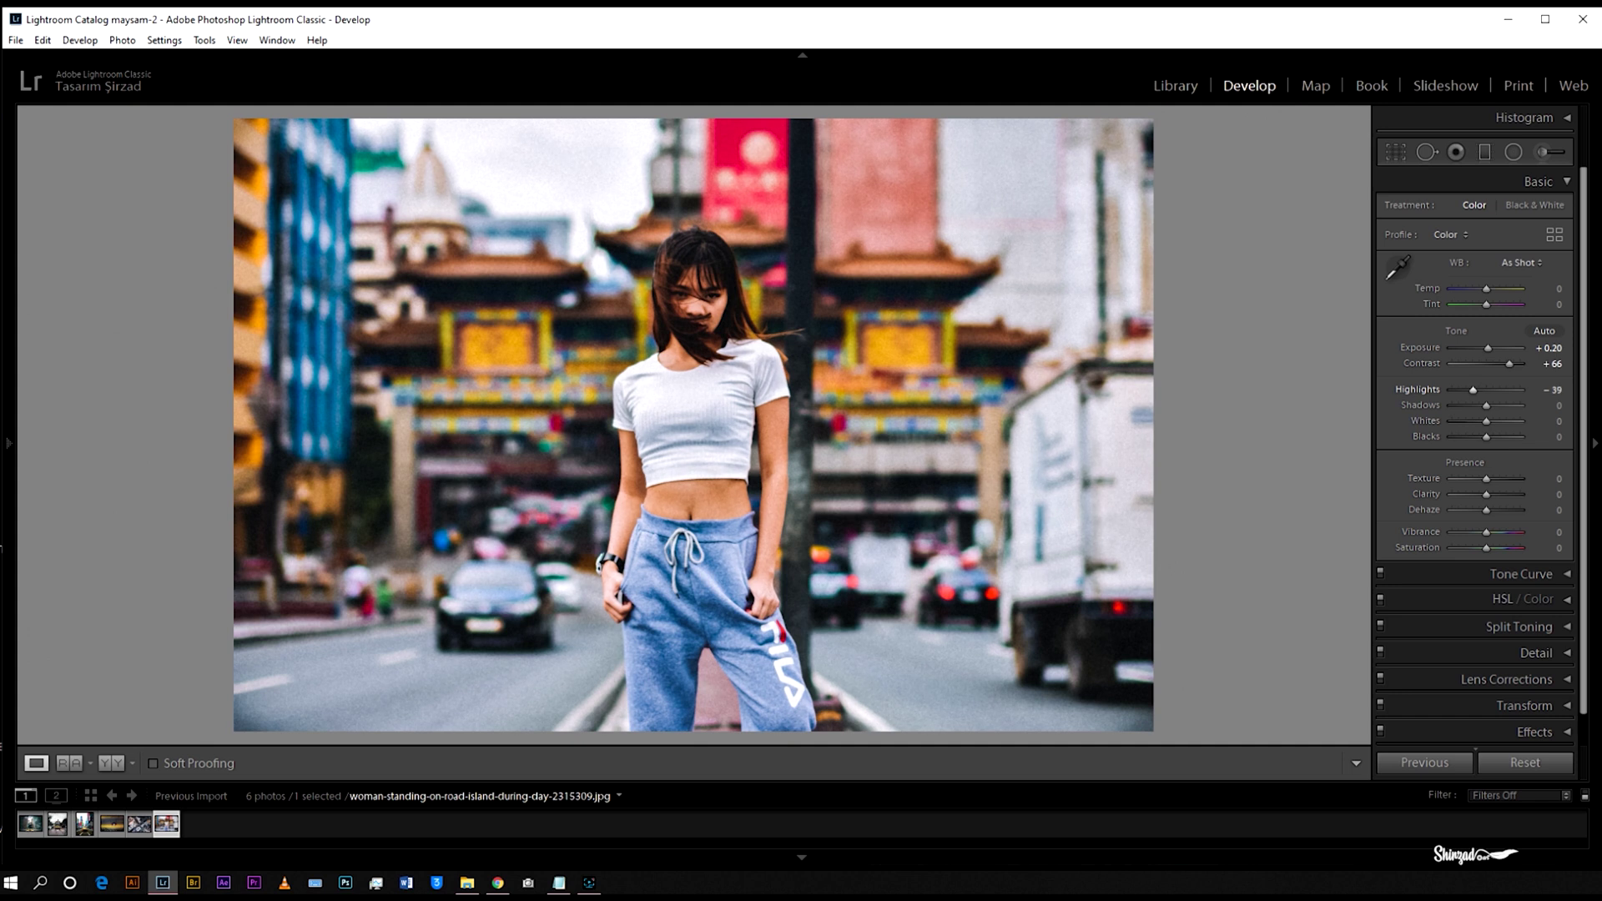
Lower the Highlights to -50 and raise the Shadows to +25 in the basic tone settings.
{"action": "left_click_drag", "start_coordinate": [1519, 396], "coordinate": [1517, 396]}
{"action": "left_click", "coordinate": [1544, 407]}
{"action": "left_click_drag", "start_coordinate": [1546, 408], "coordinate": [1554, 408]}
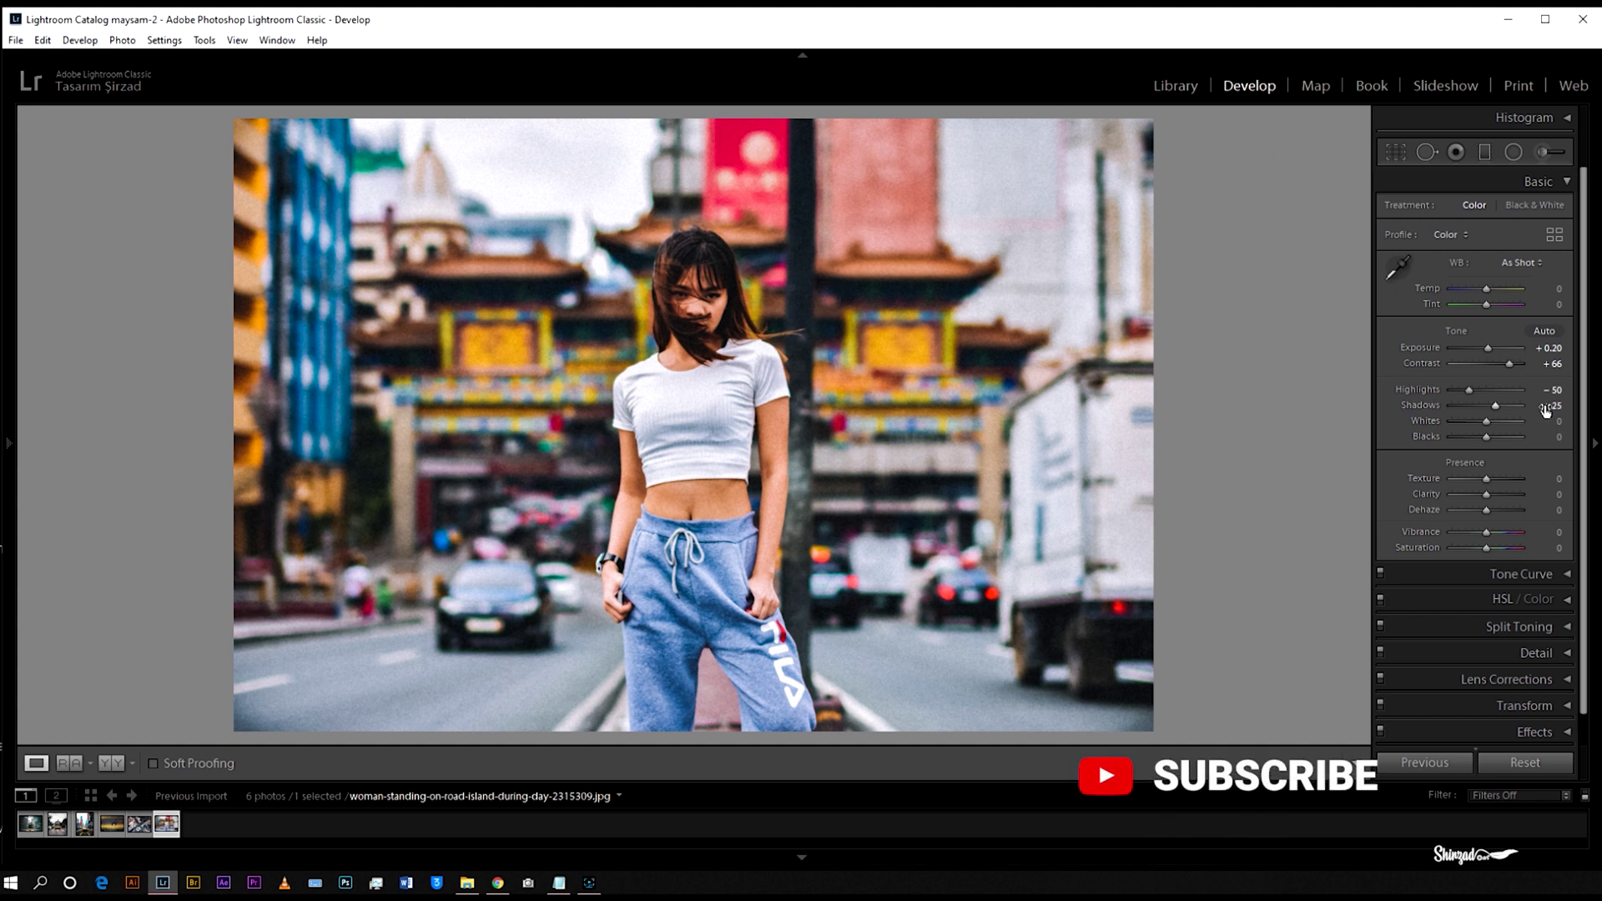
Reduce the Whites to -60 and the Blacks to -10 in the basic tone settings.
{"action": "left_click", "coordinate": [1557, 428]}
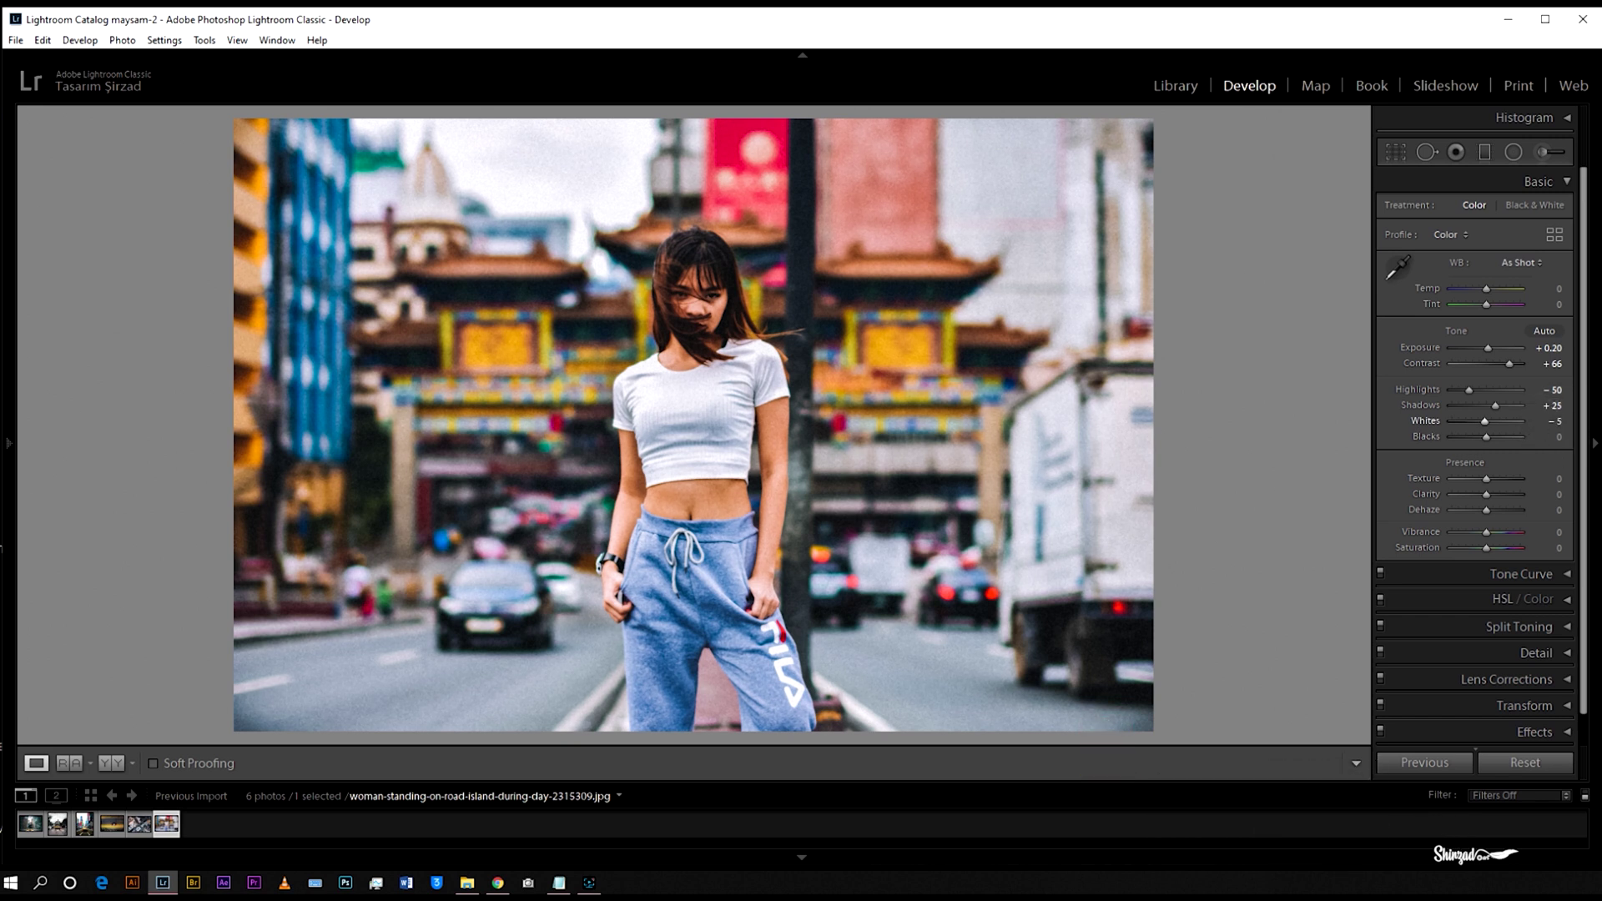
{"action": "left_click_drag", "start_coordinate": [1551, 424], "coordinate": [1547, 425]}
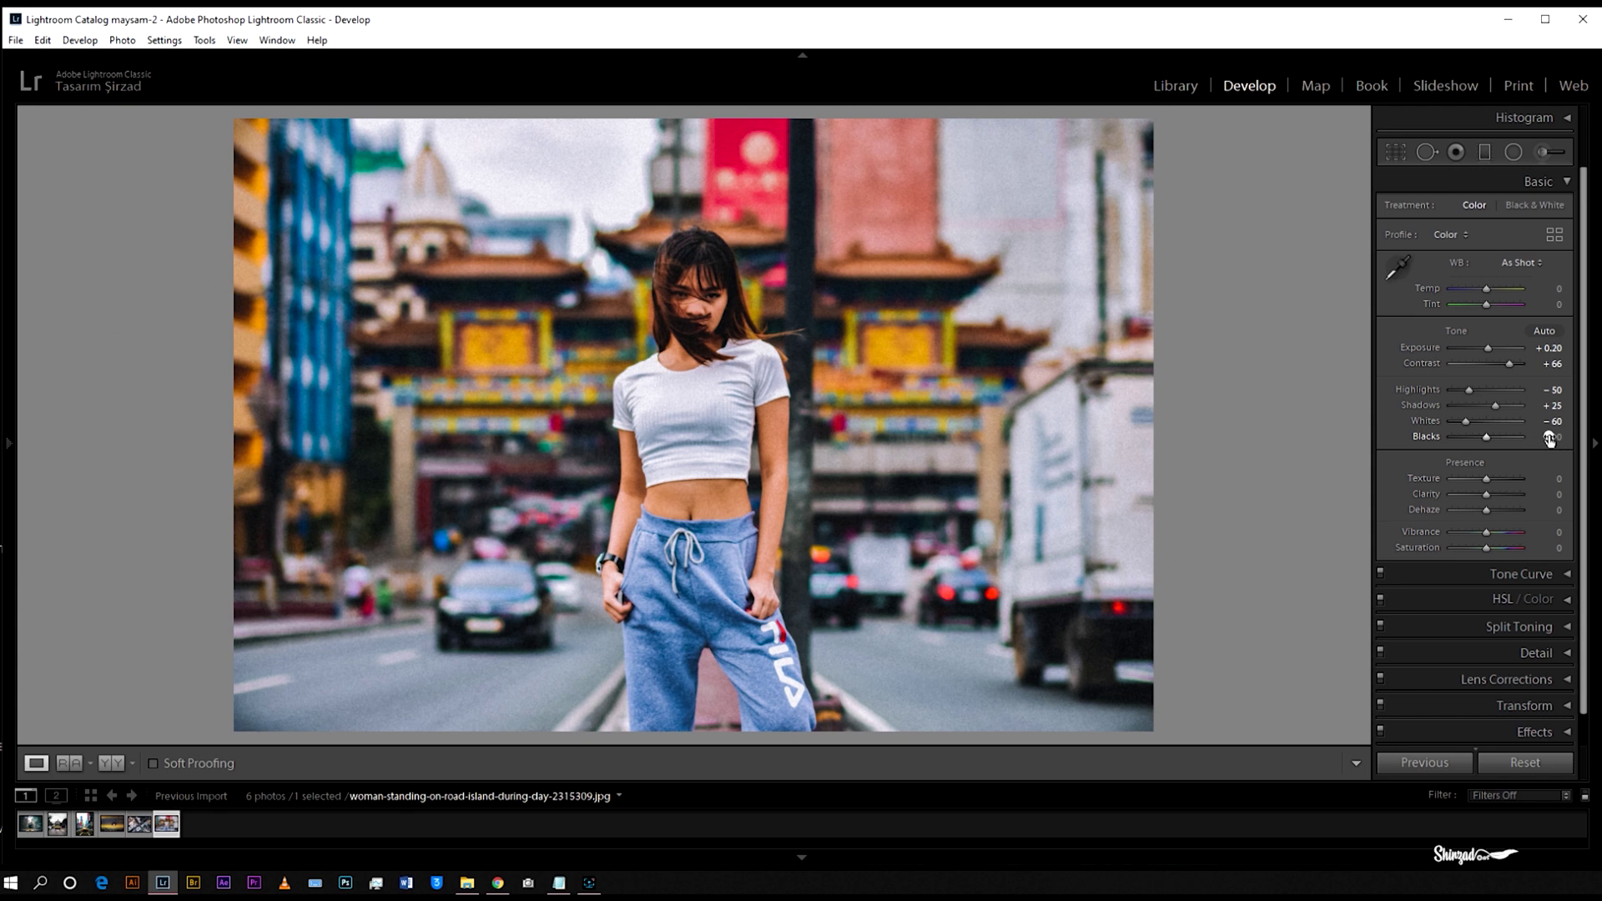
{"action": "left_click_drag", "start_coordinate": [1549, 434], "coordinate": [1541, 435]}
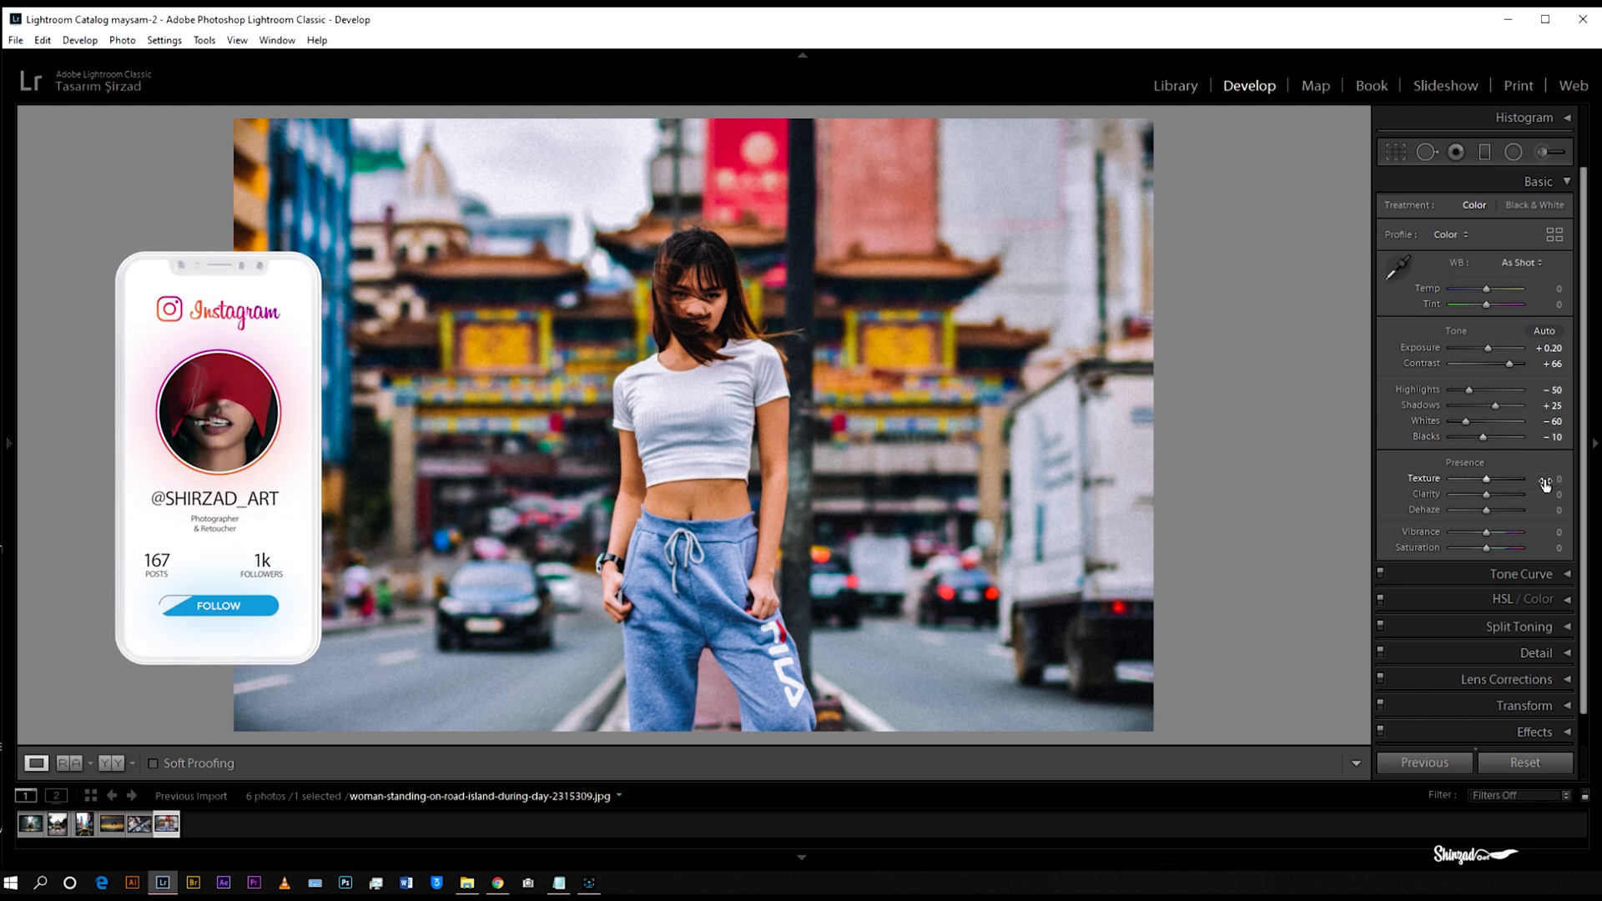
Set the presence adjustments to Texture +20, Clarity +40 and Dehaze +35.
{"action": "mouse_move", "coordinate": [1544, 479]}
{"action": "left_mouse_down"}
{"action": "mouse_move", "coordinate": [1564, 479]}
{"action": "mouse_move", "coordinate": [1548, 499]}
{"action": "left_mouse_up"}
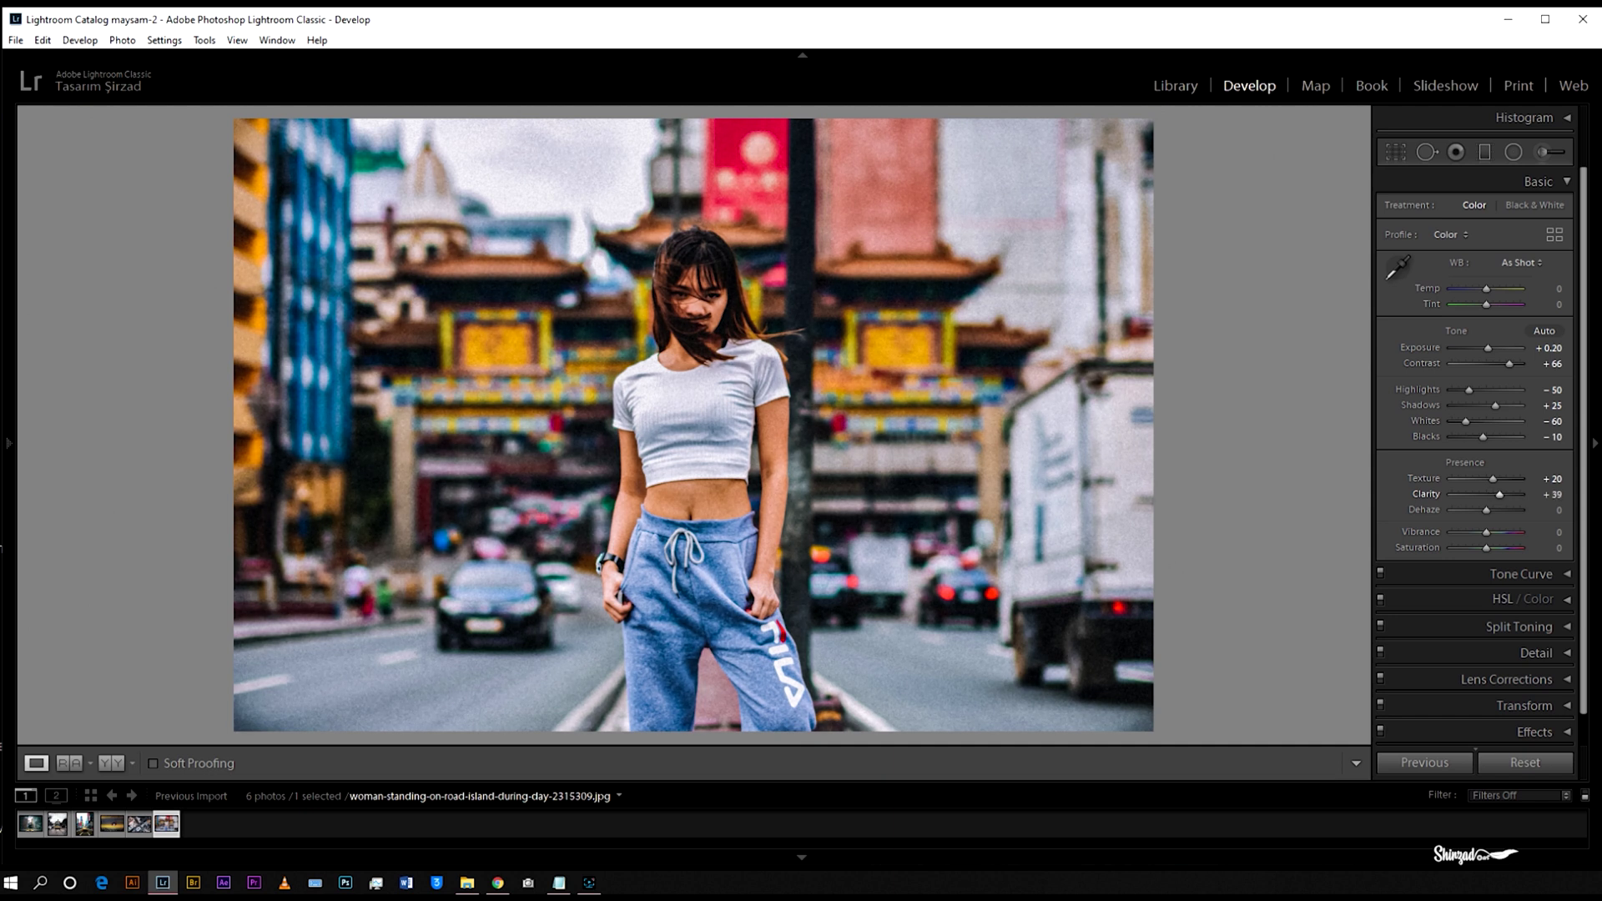
{"action": "left_click", "coordinate": [1545, 513]}
{"action": "left_click_drag", "start_coordinate": [1557, 512], "coordinate": [1560, 511]}
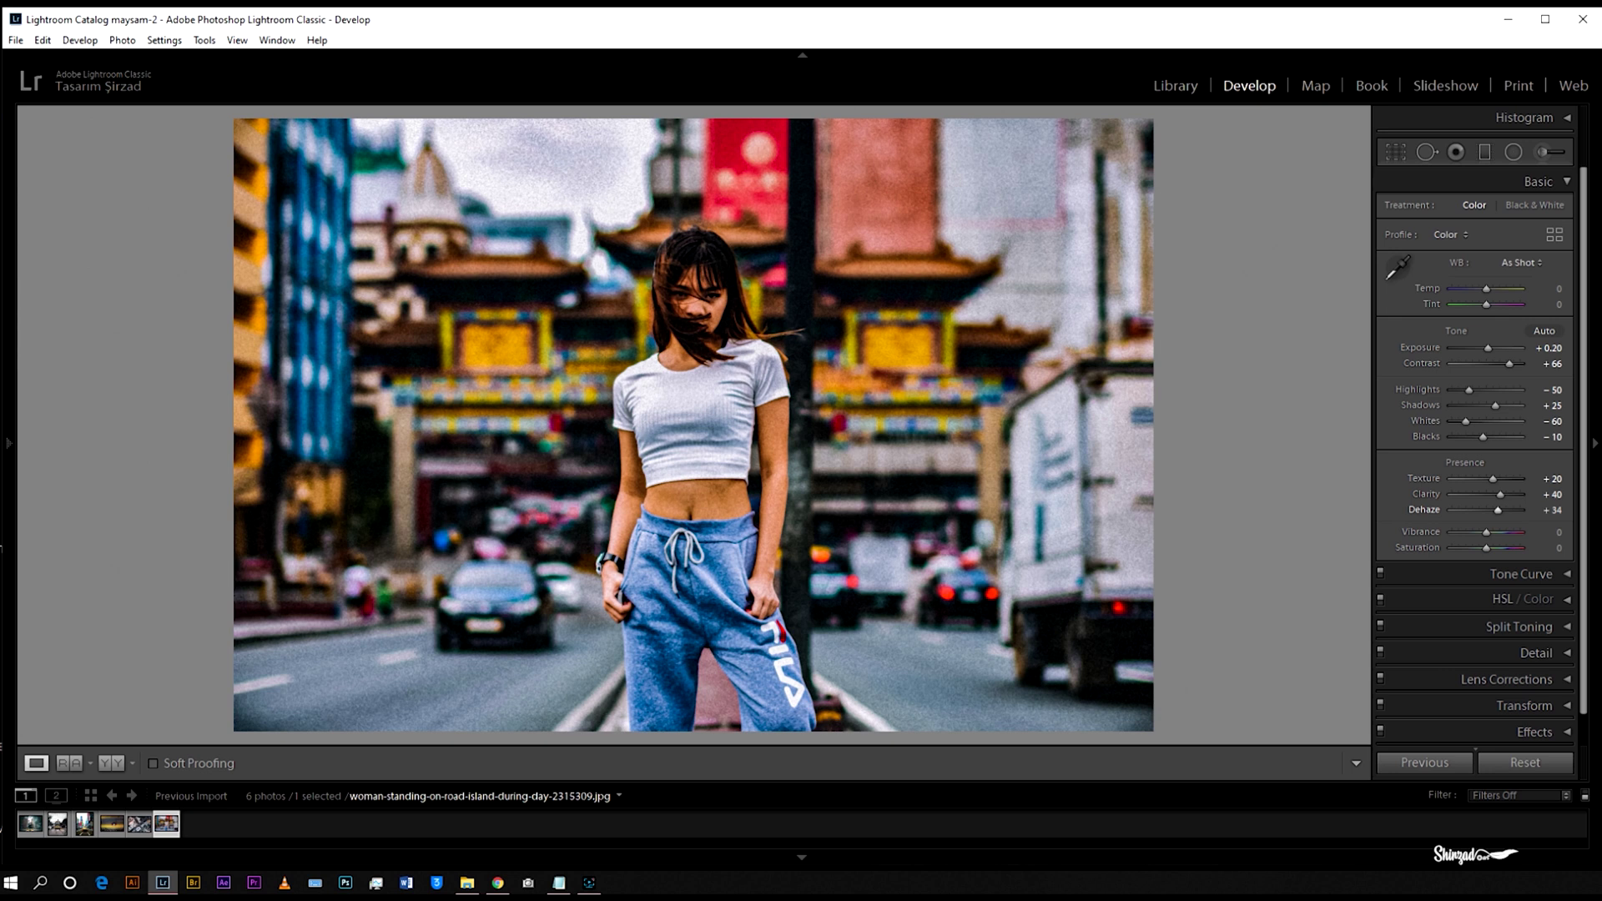
{"action": "left_click_drag", "start_coordinate": [1546, 511], "coordinate": [1543, 512]}
Increase the photo's overall Vibrance to +30 and Saturation to +10, finishing the basic adjustments.
{"action": "left_click_drag", "start_coordinate": [1541, 535], "coordinate": [1561, 534]}
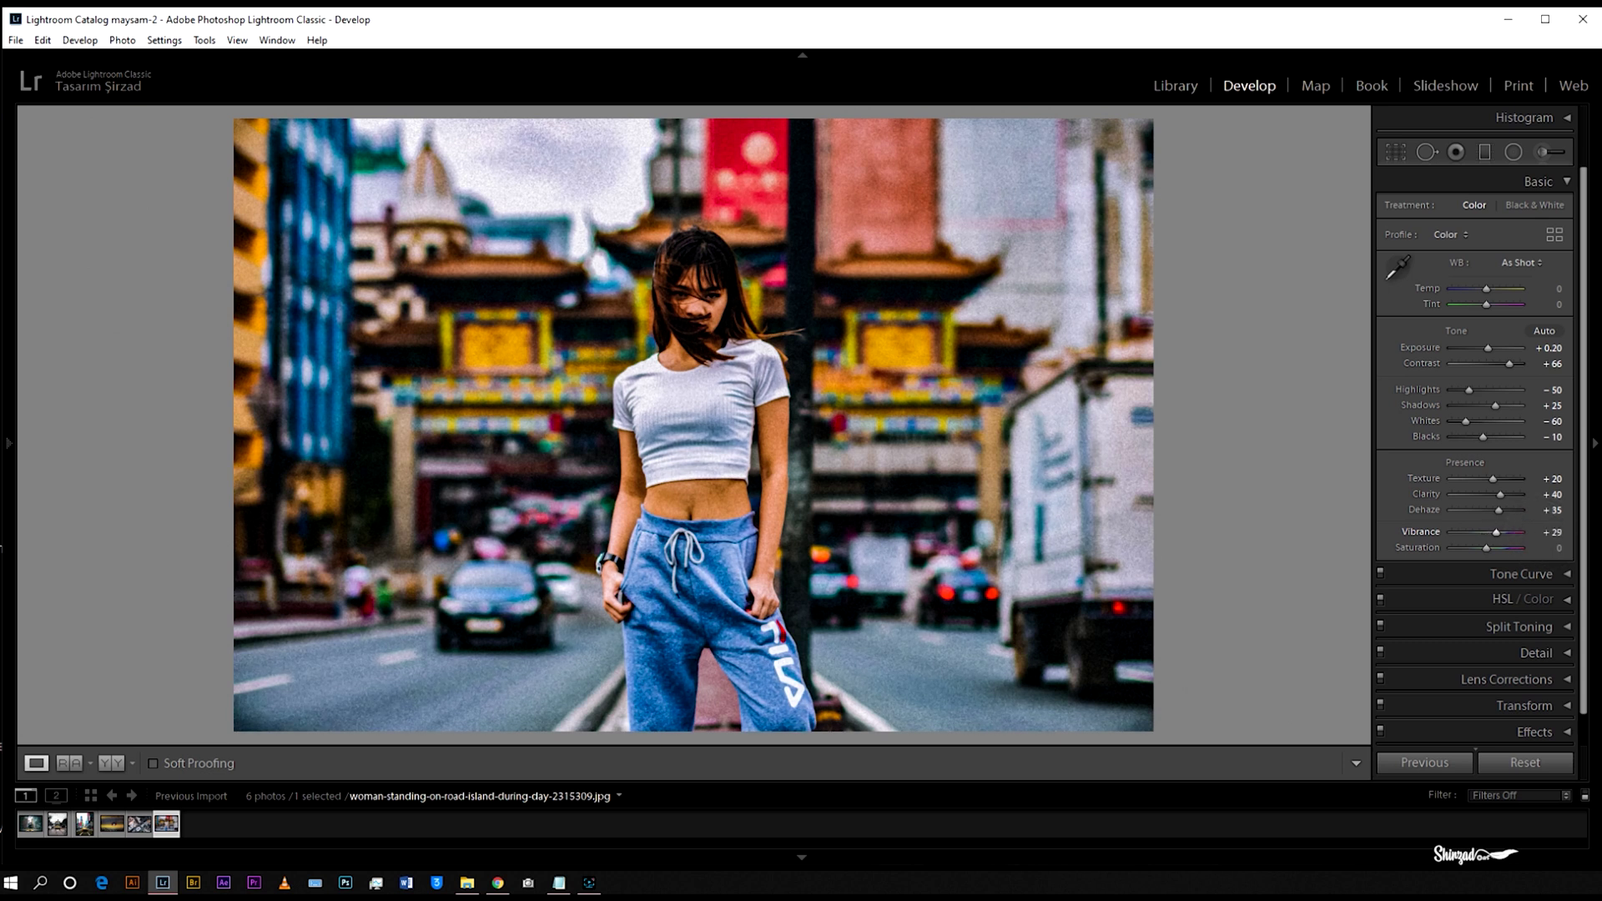
{"action": "left_click", "coordinate": [1543, 549]}
{"action": "key", "text": "Up"}
{"action": "key", "text": "Up"}
{"action": "key", "text": "Up"}
{"action": "key", "text": "Up"}
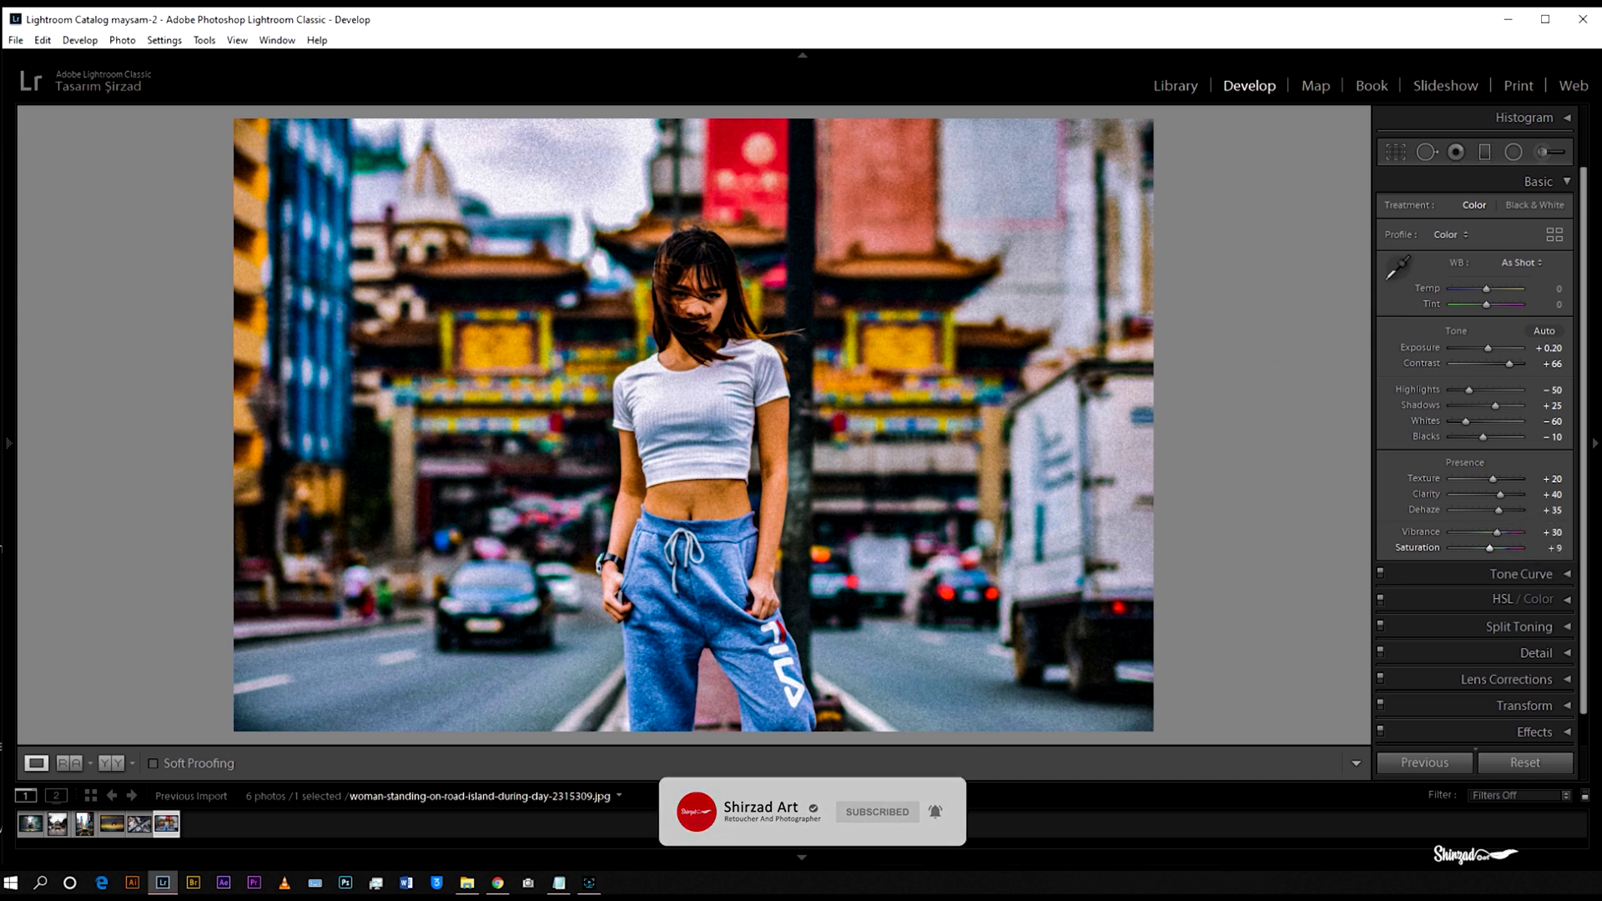
{"action": "key", "text": "Up"}
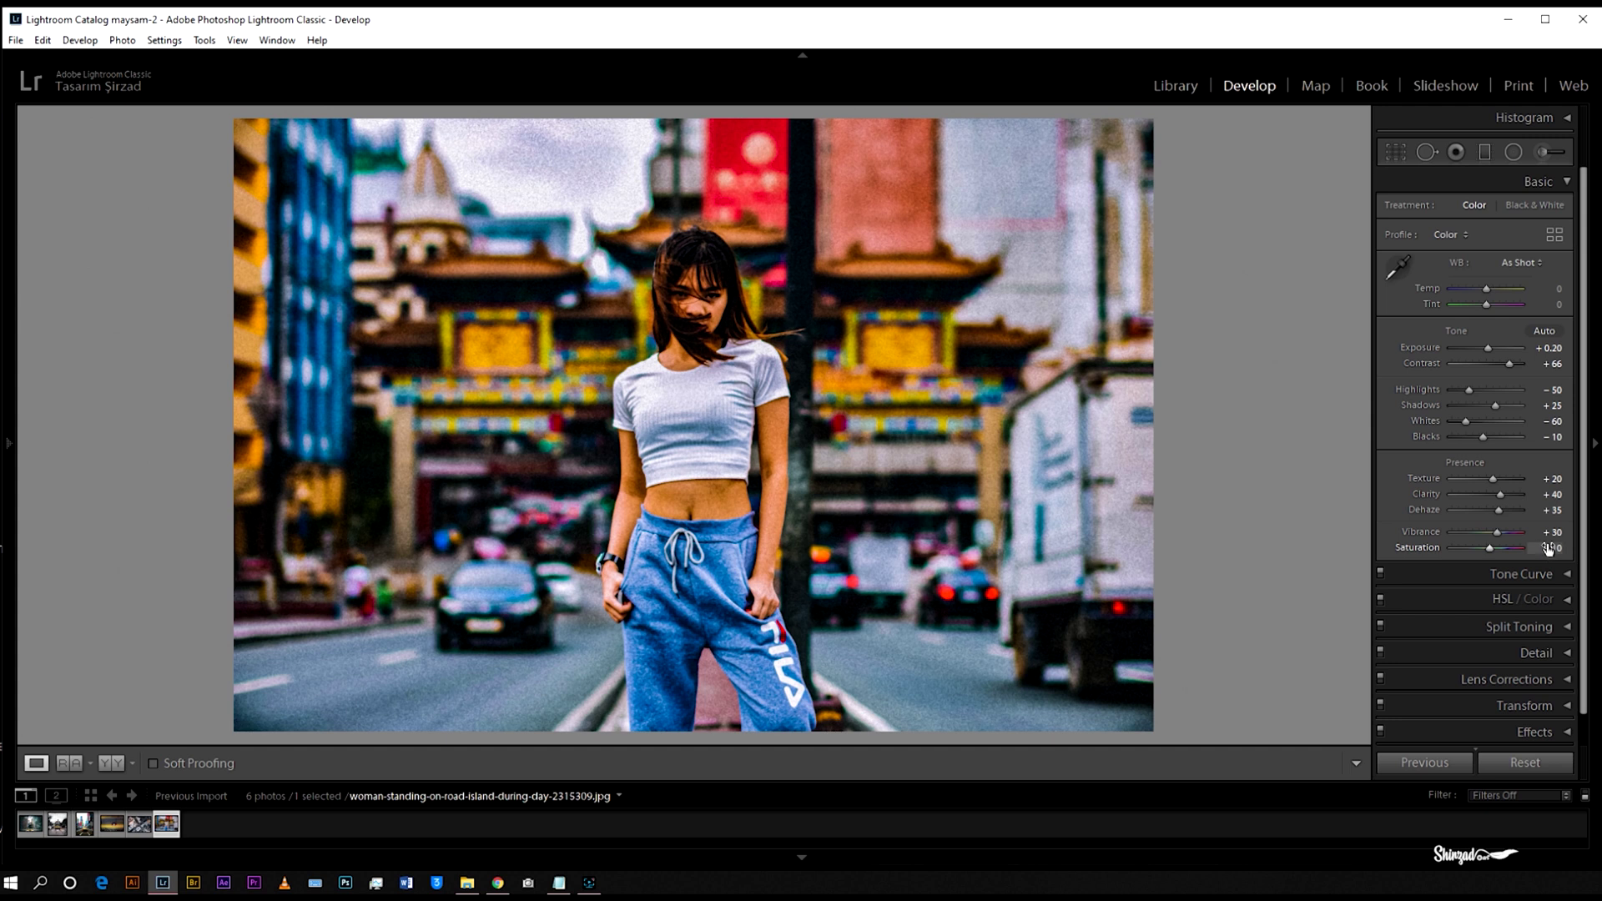
{"action": "left_click", "coordinate": [1565, 181]}
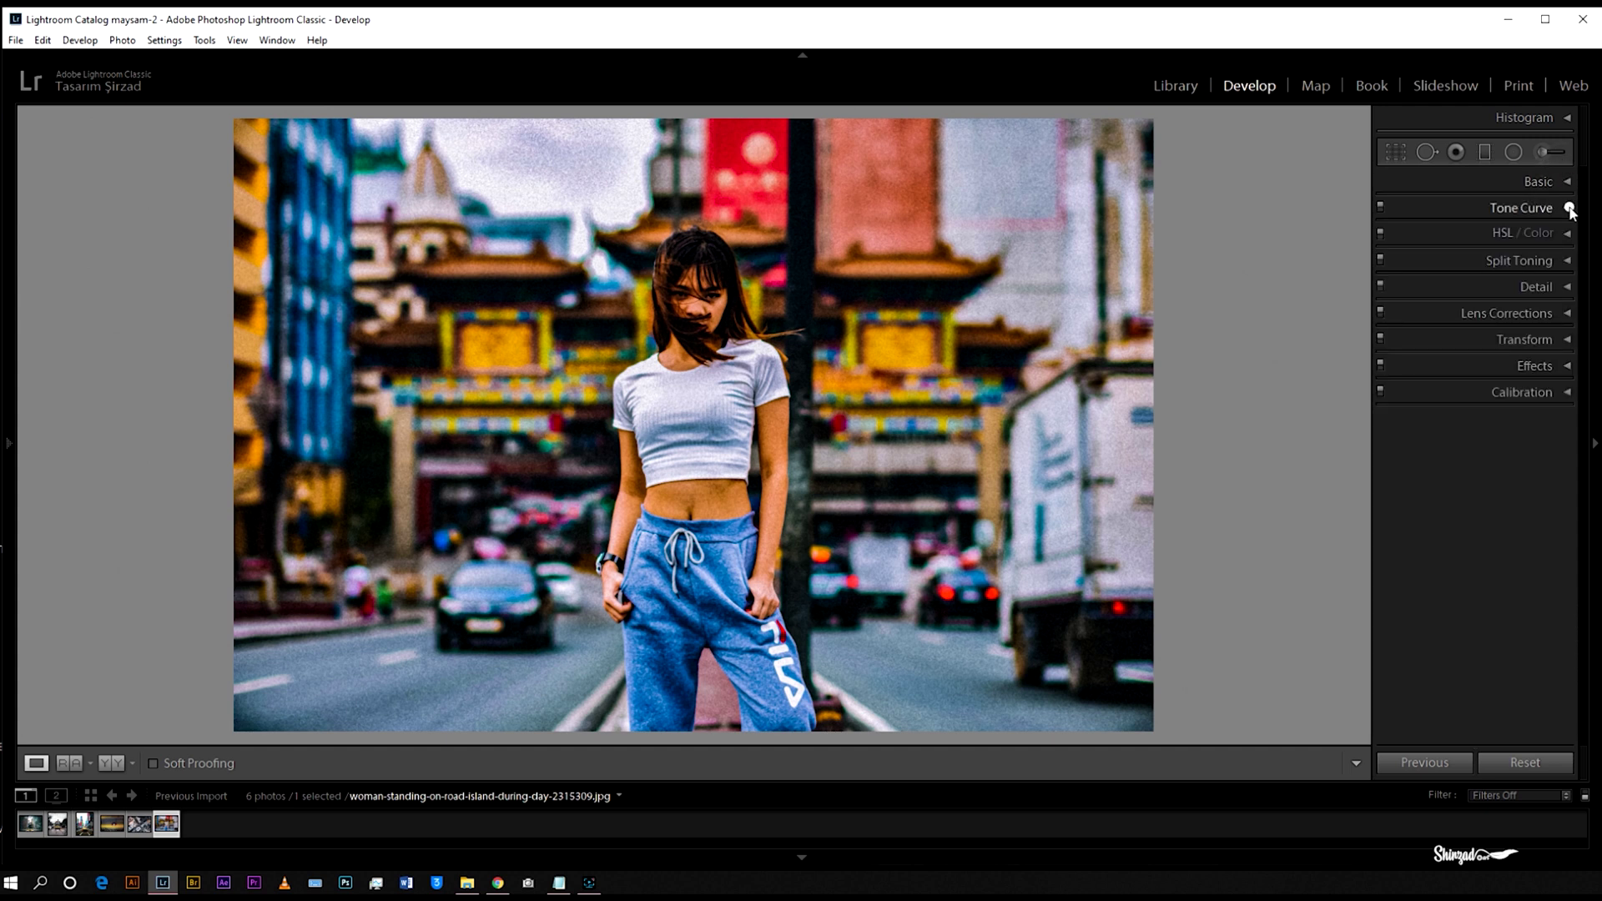
Add quarter-tone and midpoint points to the RGB tone curve, lift the black endpoint, pull both points slightly down, and compare the effect.
{"action": "left_click", "coordinate": [1568, 209]}
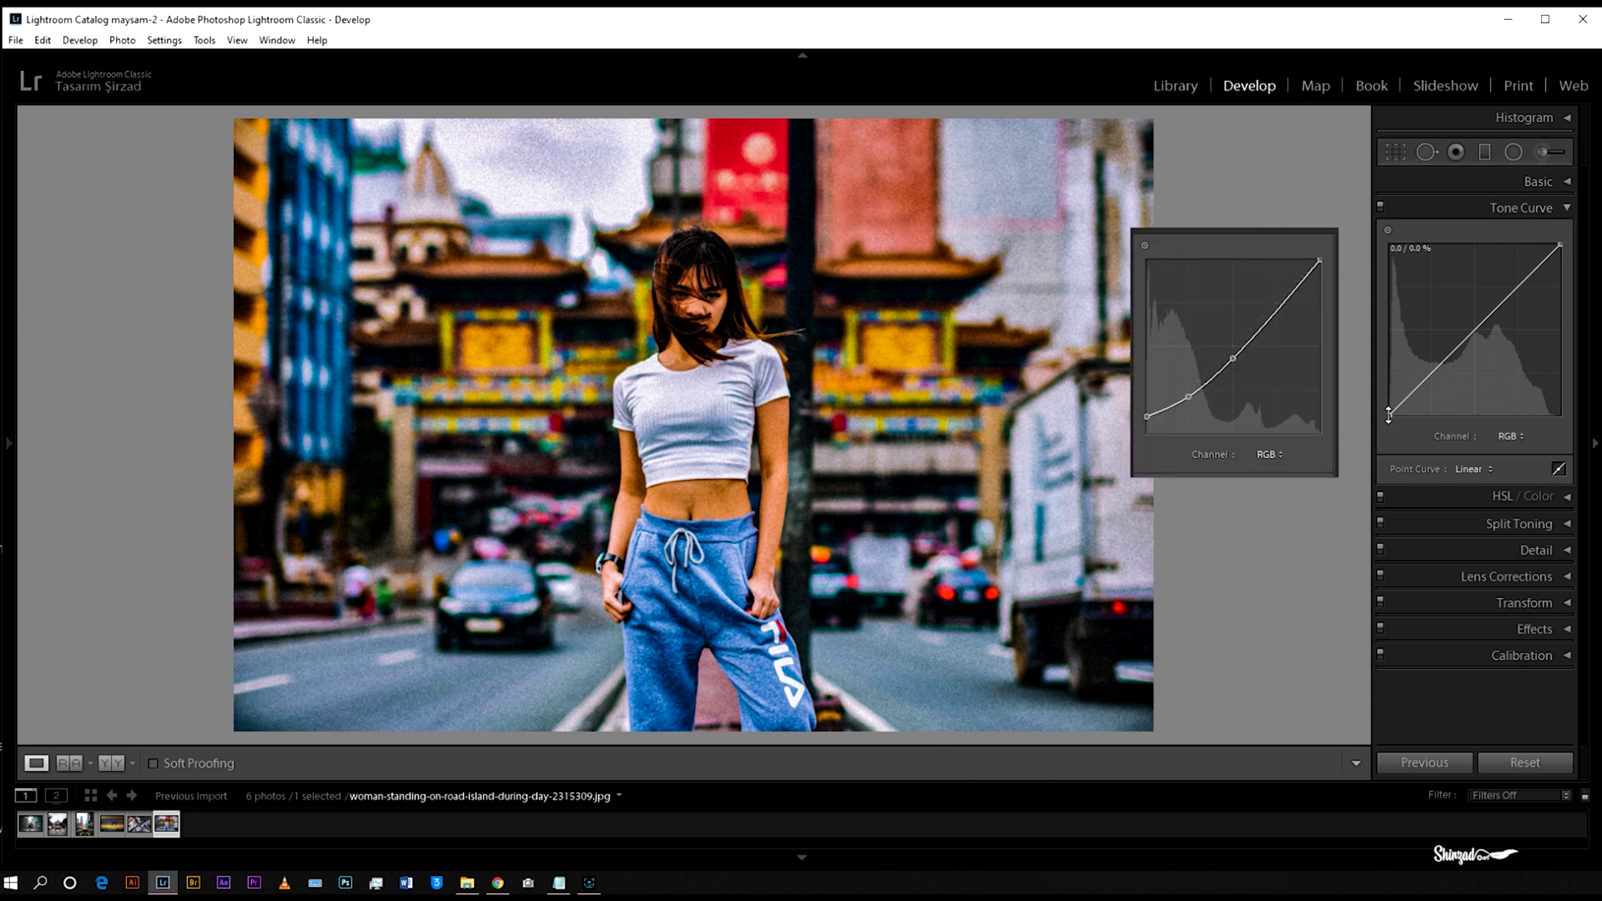
{"action": "left_click", "coordinate": [1431, 372]}
{"action": "left_click", "coordinate": [1475, 332]}
{"action": "left_click", "coordinate": [1475, 331]}
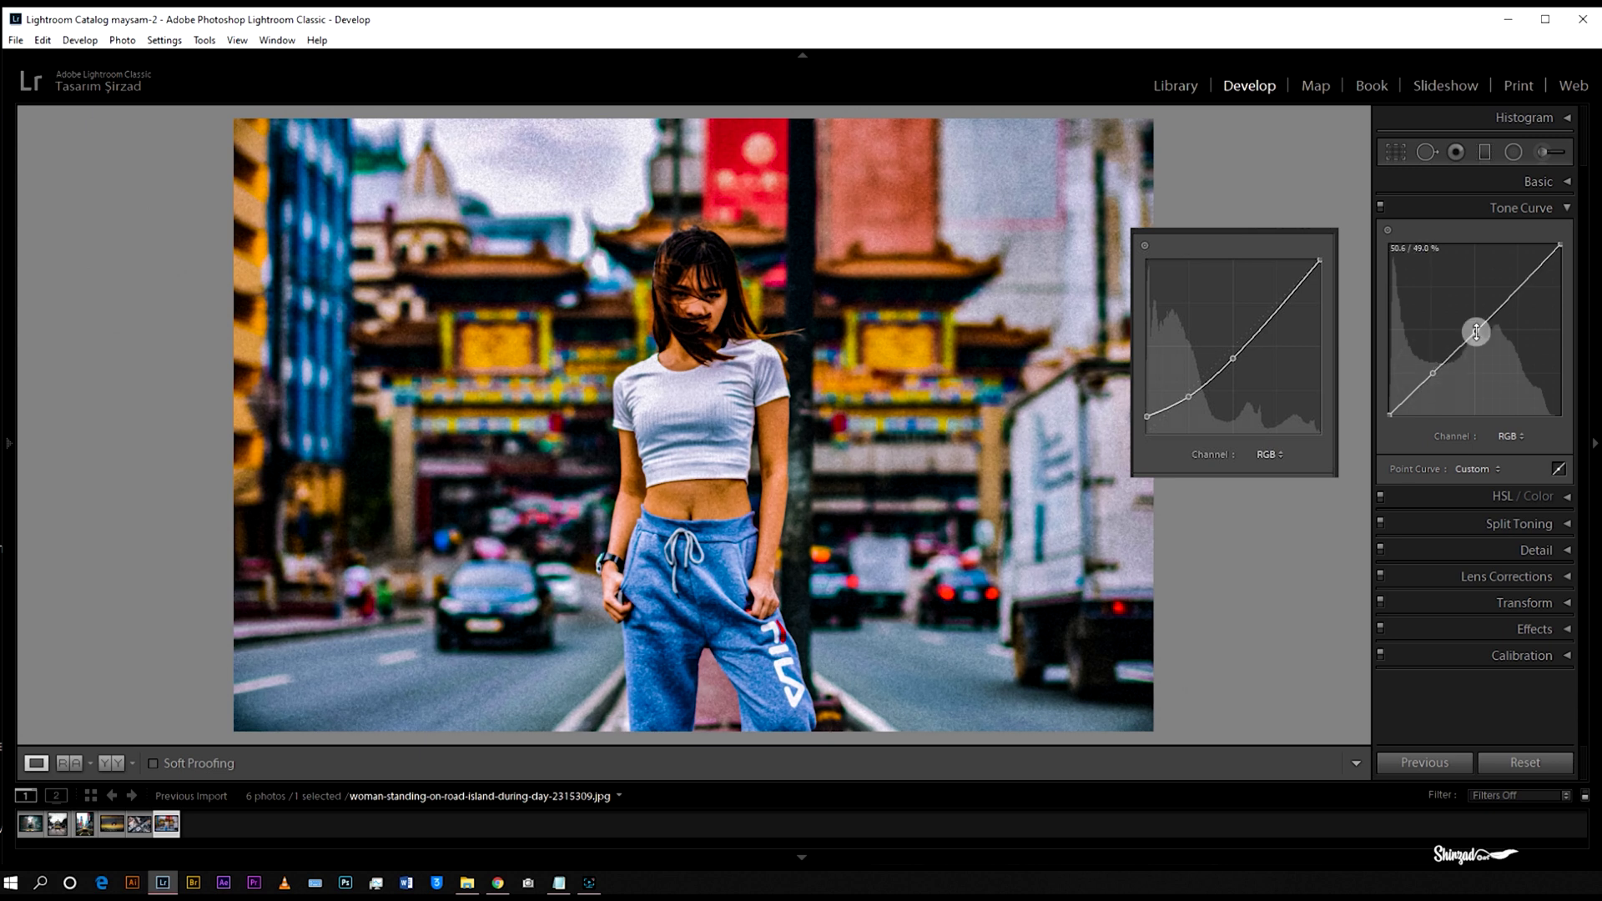
{"action": "left_click_drag", "start_coordinate": [1390, 418], "coordinate": [1383, 404]}
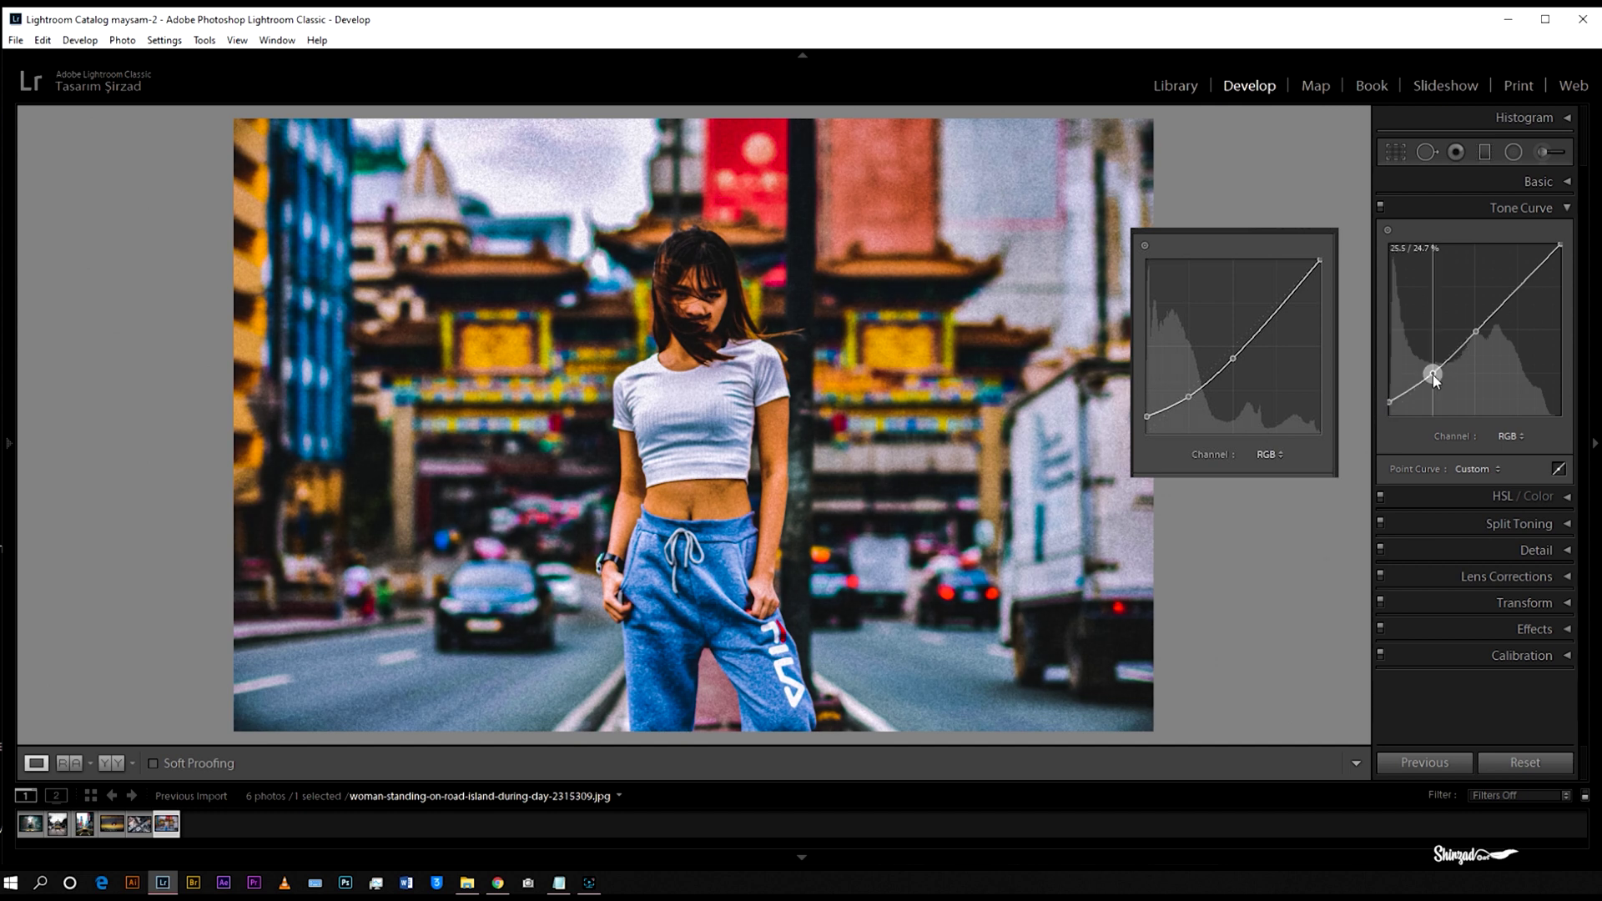
{"action": "left_click_drag", "start_coordinate": [1433, 374], "coordinate": [1476, 349]}
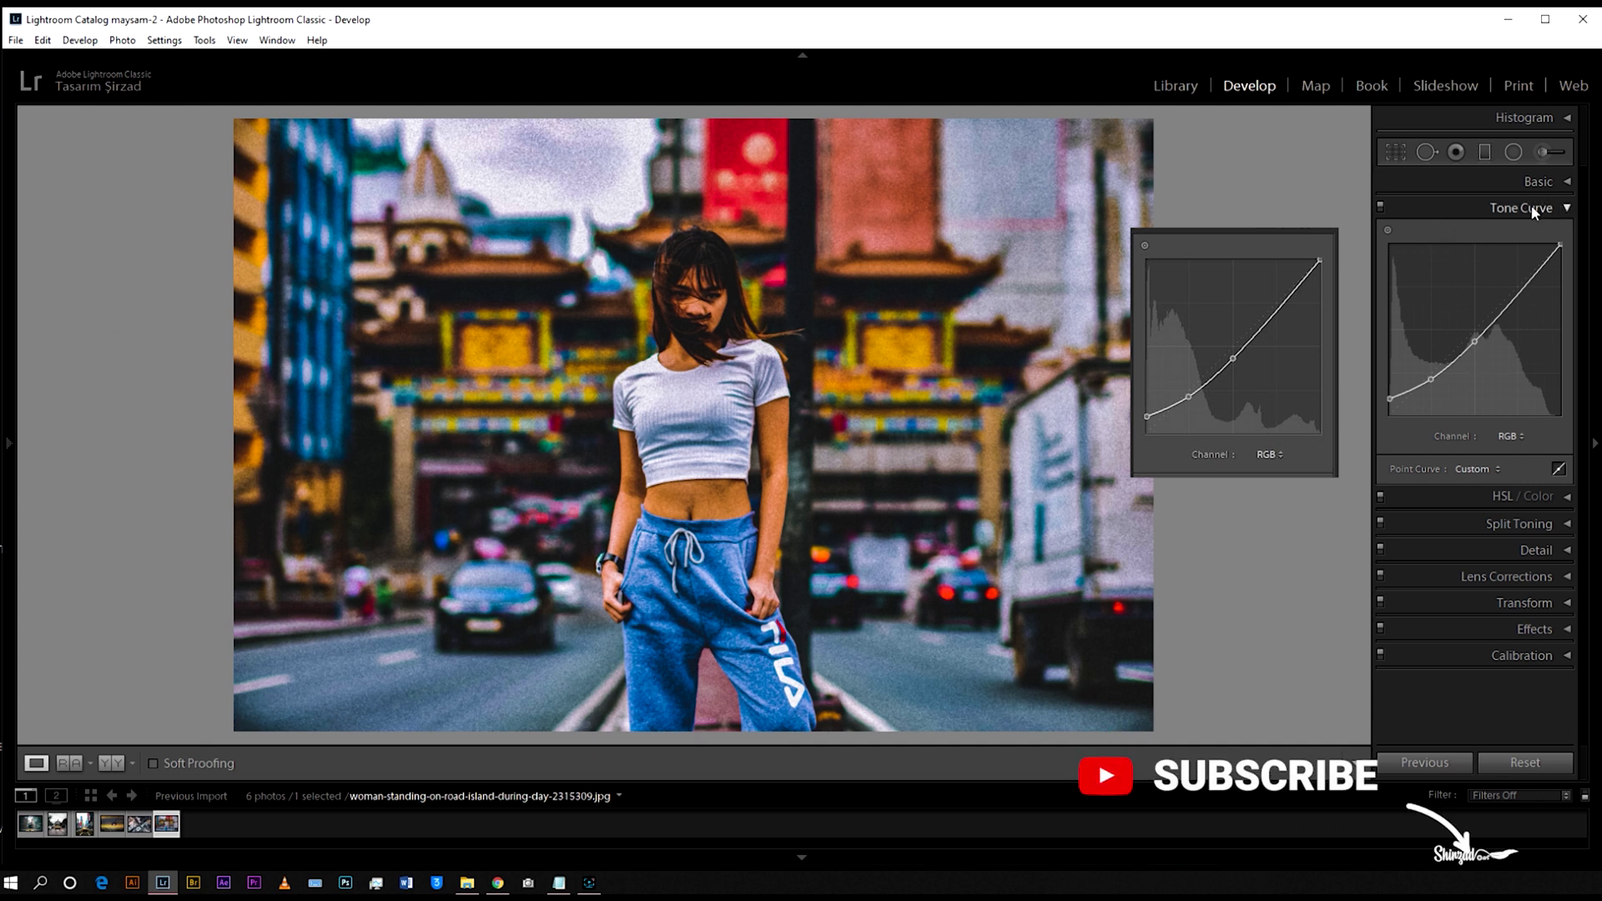
{"action": "left_click", "coordinate": [1380, 207]}
{"action": "left_click", "coordinate": [1380, 207]}
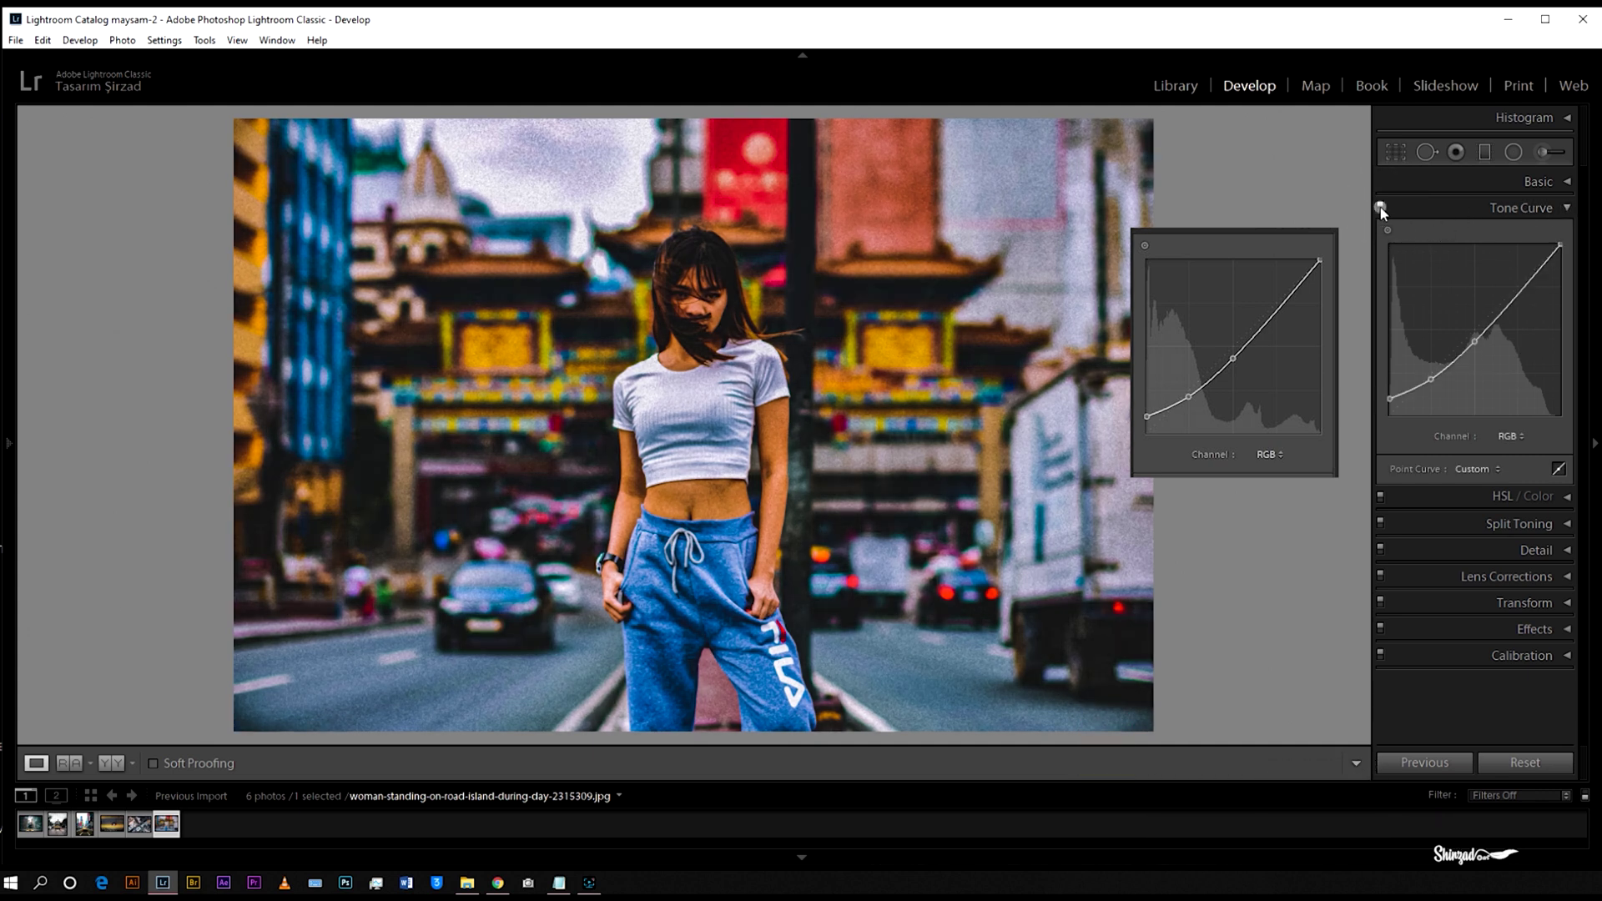
{"action": "left_click", "coordinate": [1568, 208]}
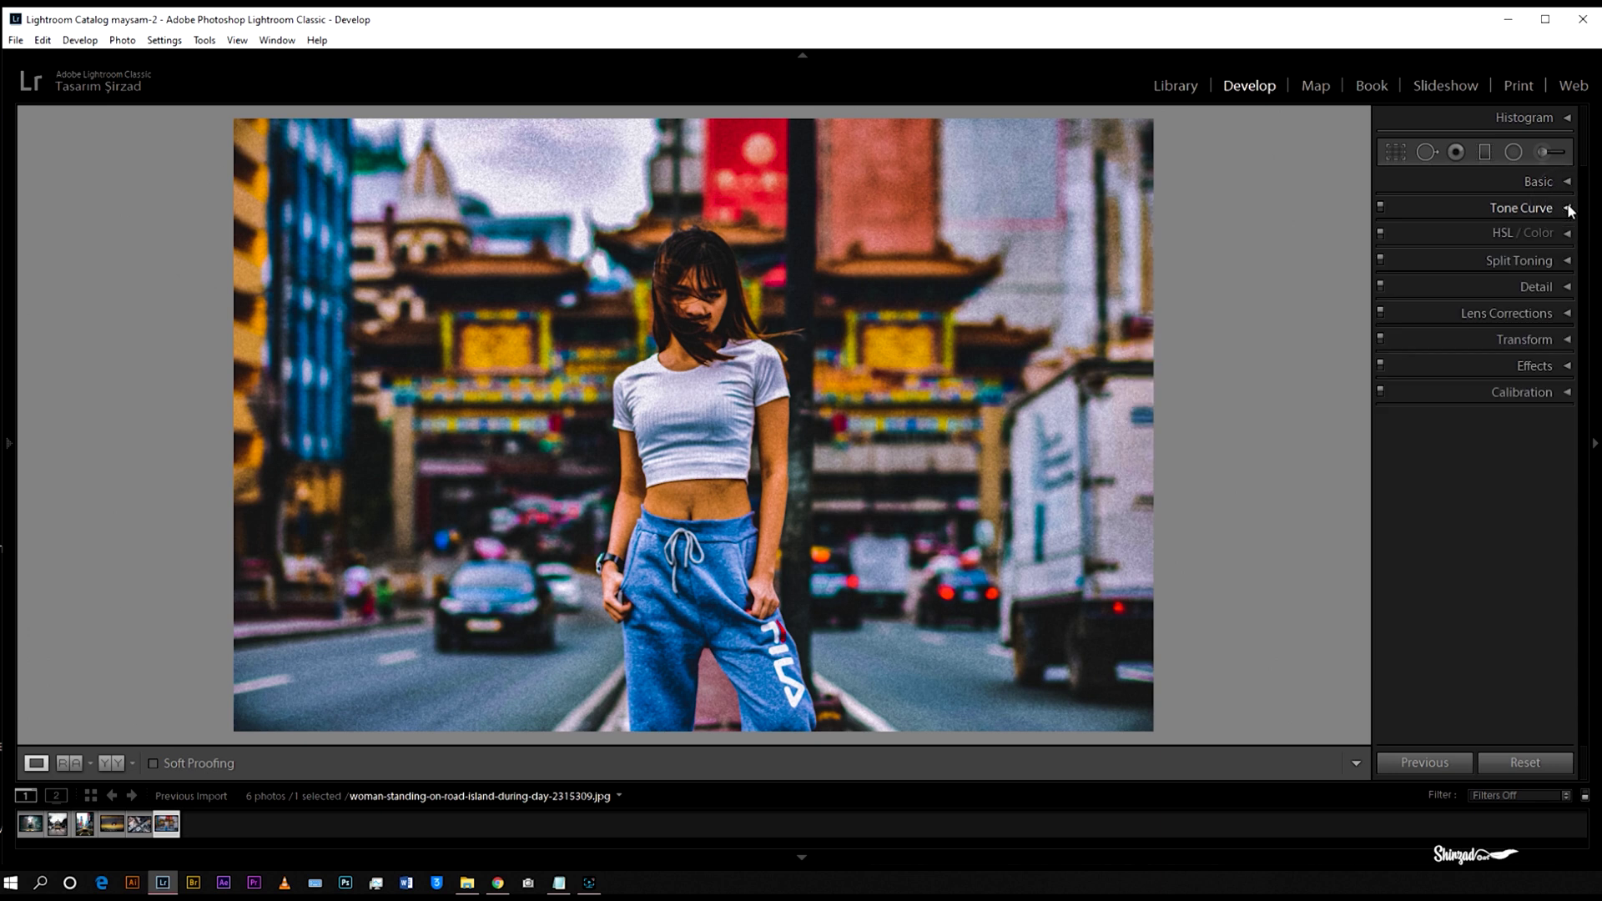
Shift the HSL hue of Orange to -10 and of Yellow to -100.
{"action": "left_click", "coordinate": [1568, 234]}
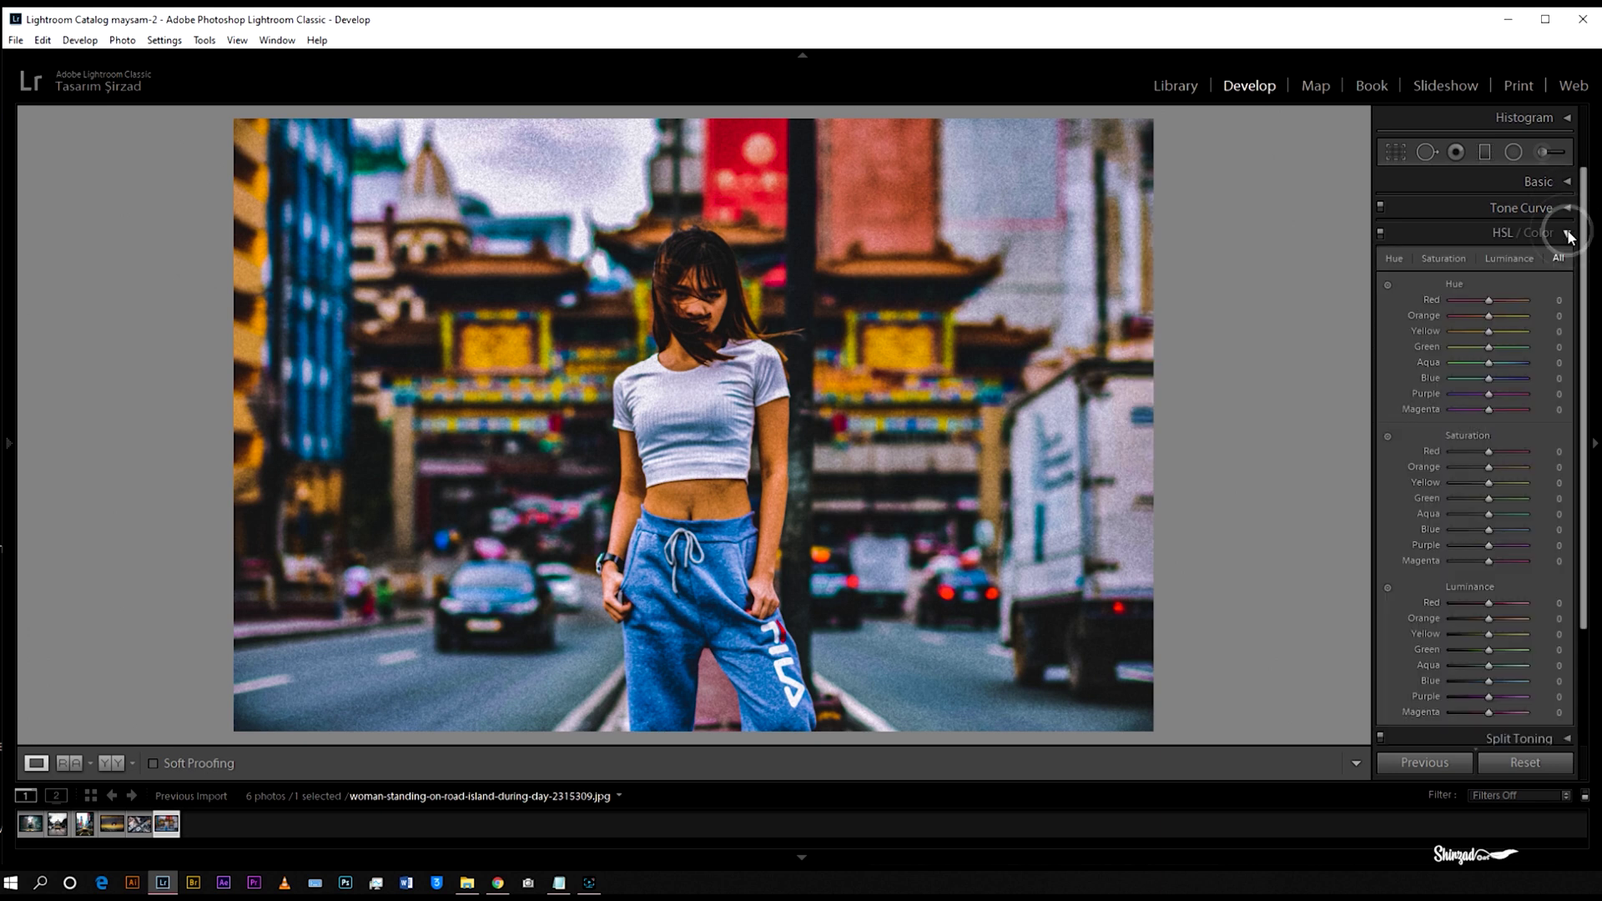
{"action": "left_click", "coordinate": [1391, 260]}
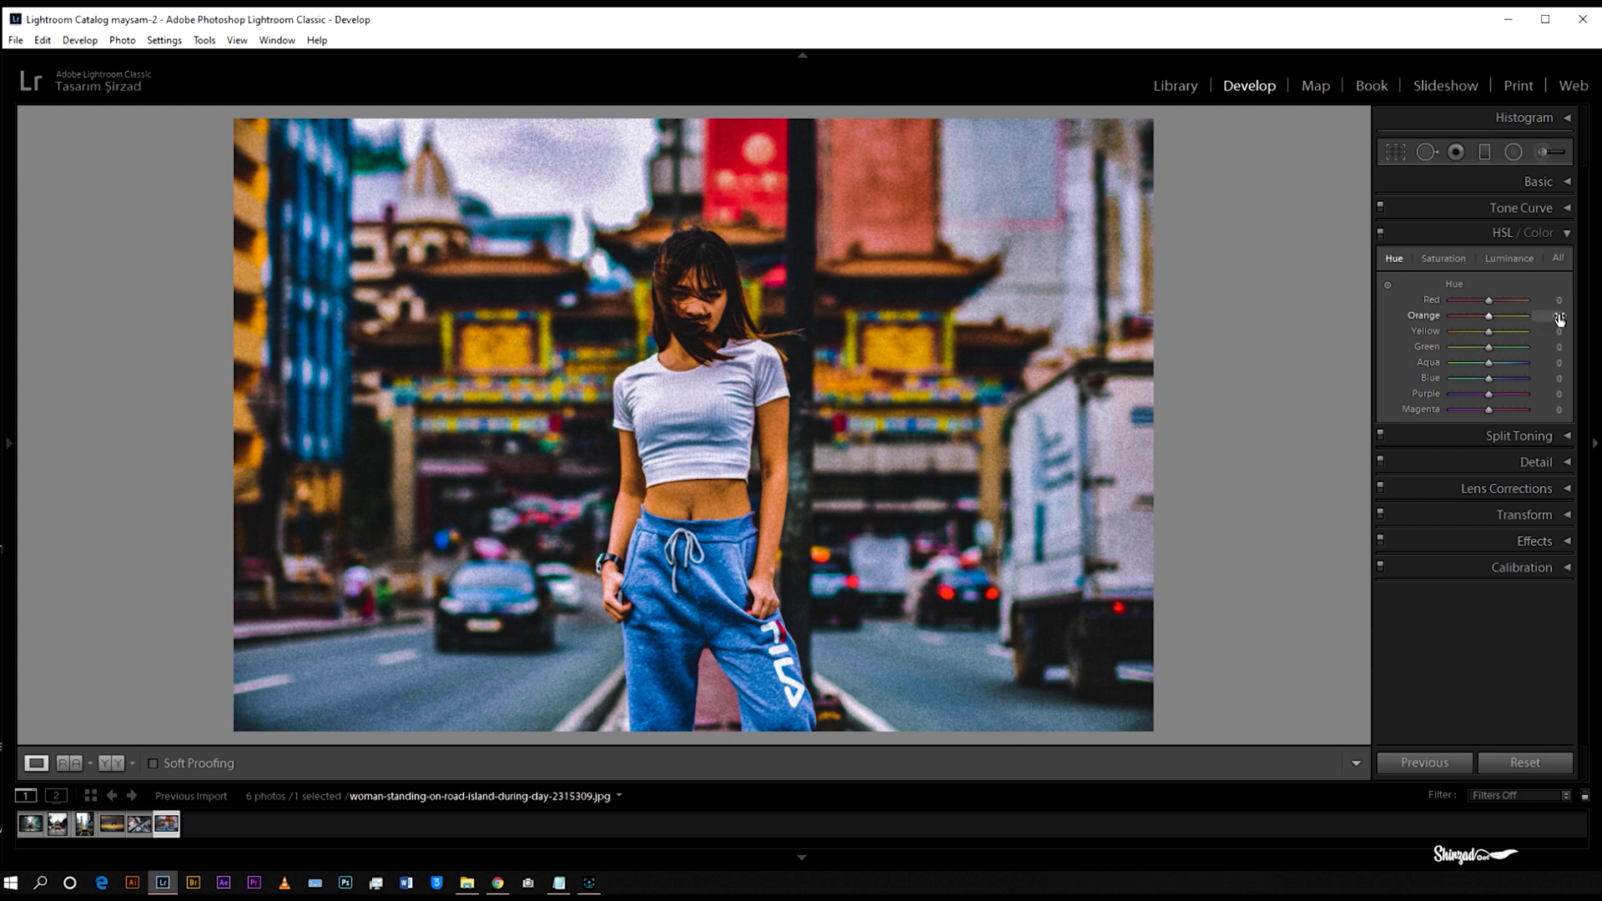
{"action": "left_click_drag", "start_coordinate": [1558, 316], "coordinate": [1551, 315]}
{"action": "left_click_drag", "start_coordinate": [1554, 335], "coordinate": [1481, 335]}
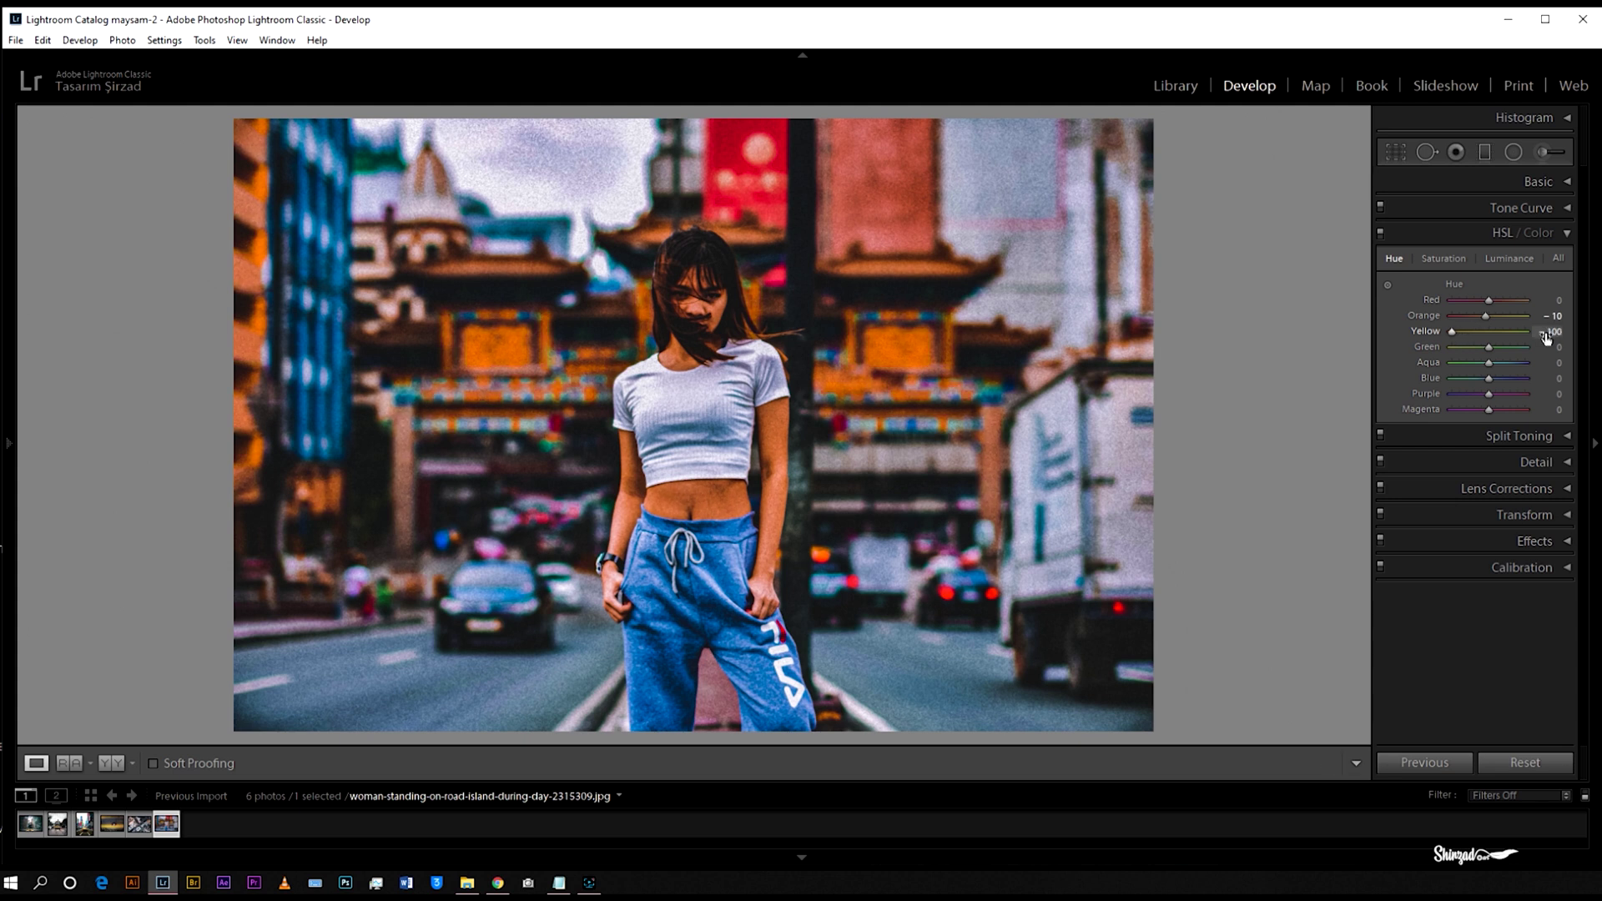
Set the HSL saturation of Red to -20, Orange to -30 and Yellow to +30.
{"action": "left_click", "coordinate": [1435, 259]}
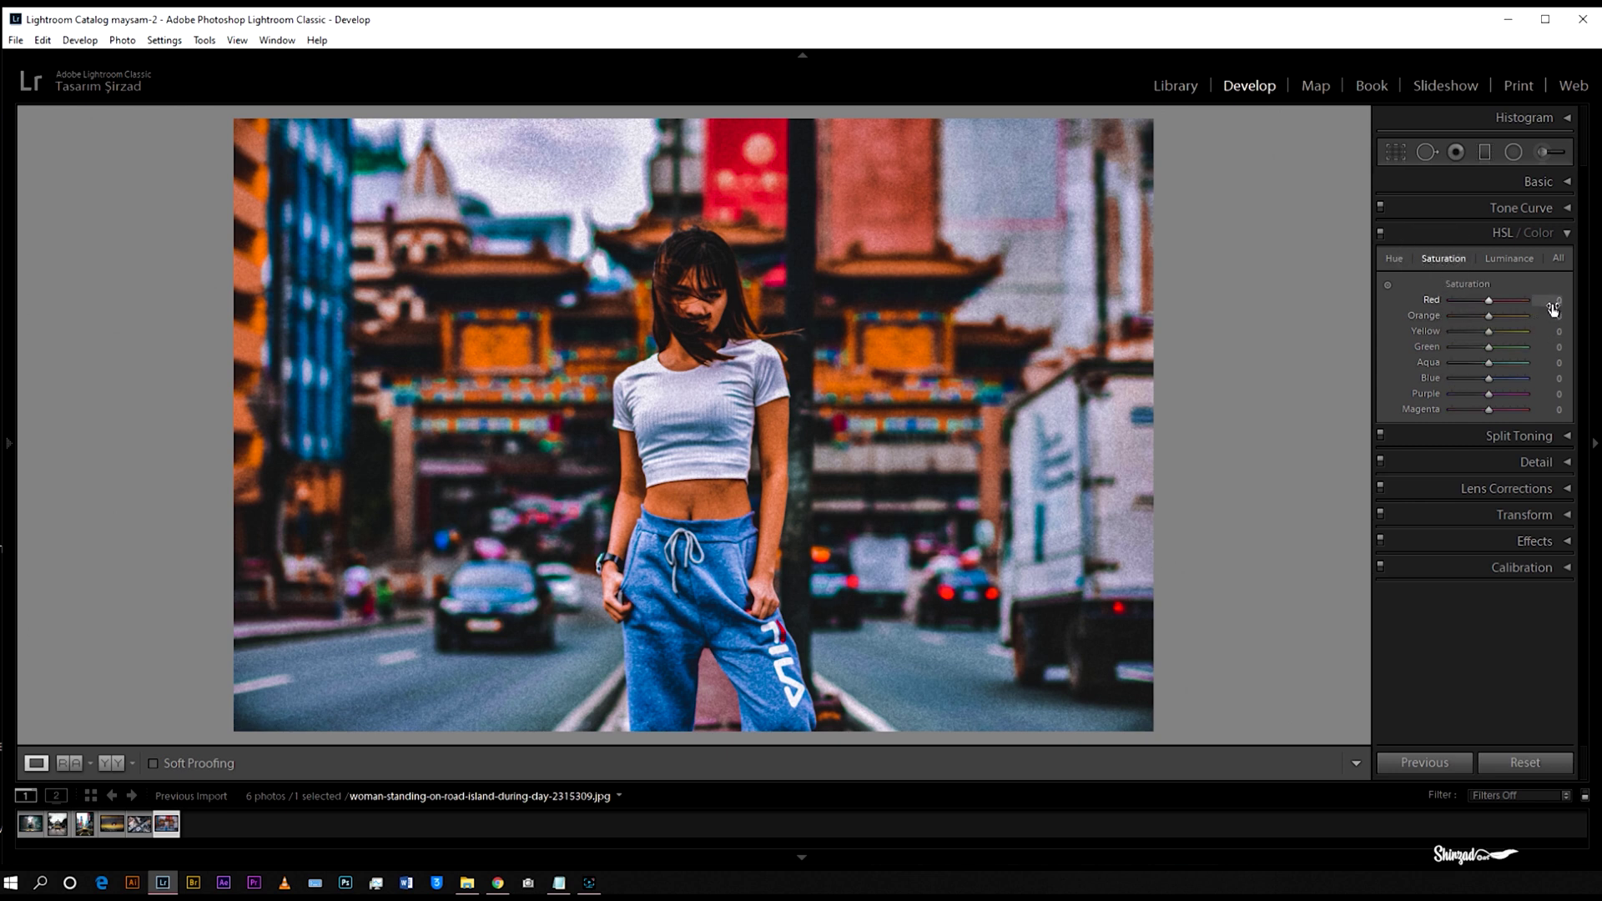
{"action": "left_click_drag", "start_coordinate": [1553, 298], "coordinate": [1544, 298]}
{"action": "left_click", "coordinate": [1556, 318]}
{"action": "left_click_drag", "start_coordinate": [1555, 316], "coordinate": [1544, 317]}
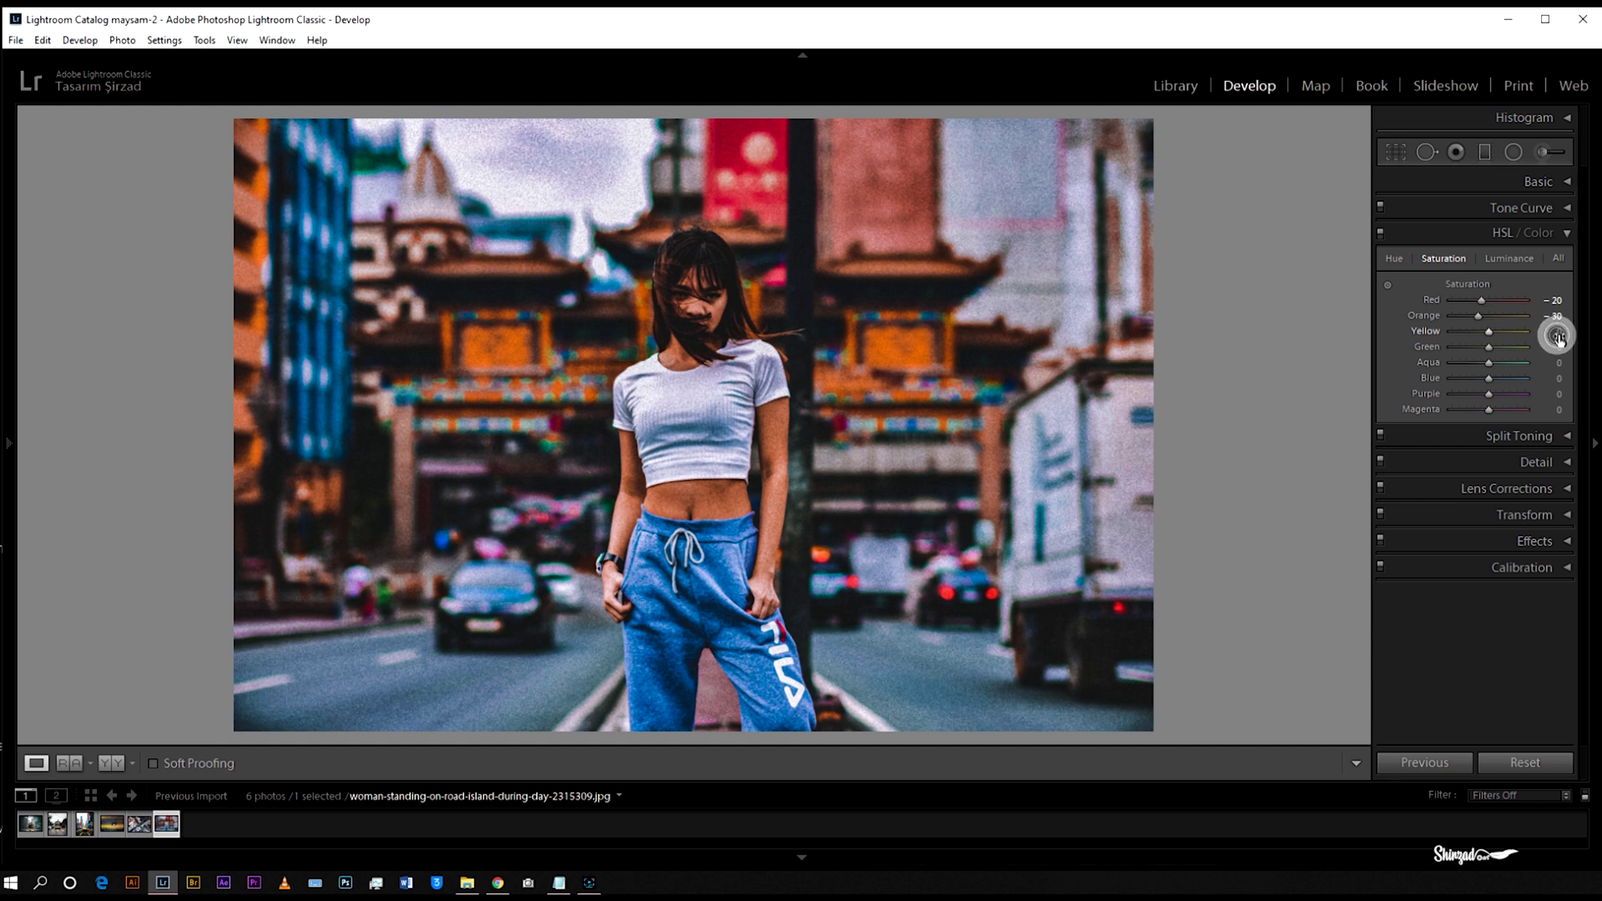
{"action": "left_click_drag", "start_coordinate": [1557, 335], "coordinate": [1560, 331]}
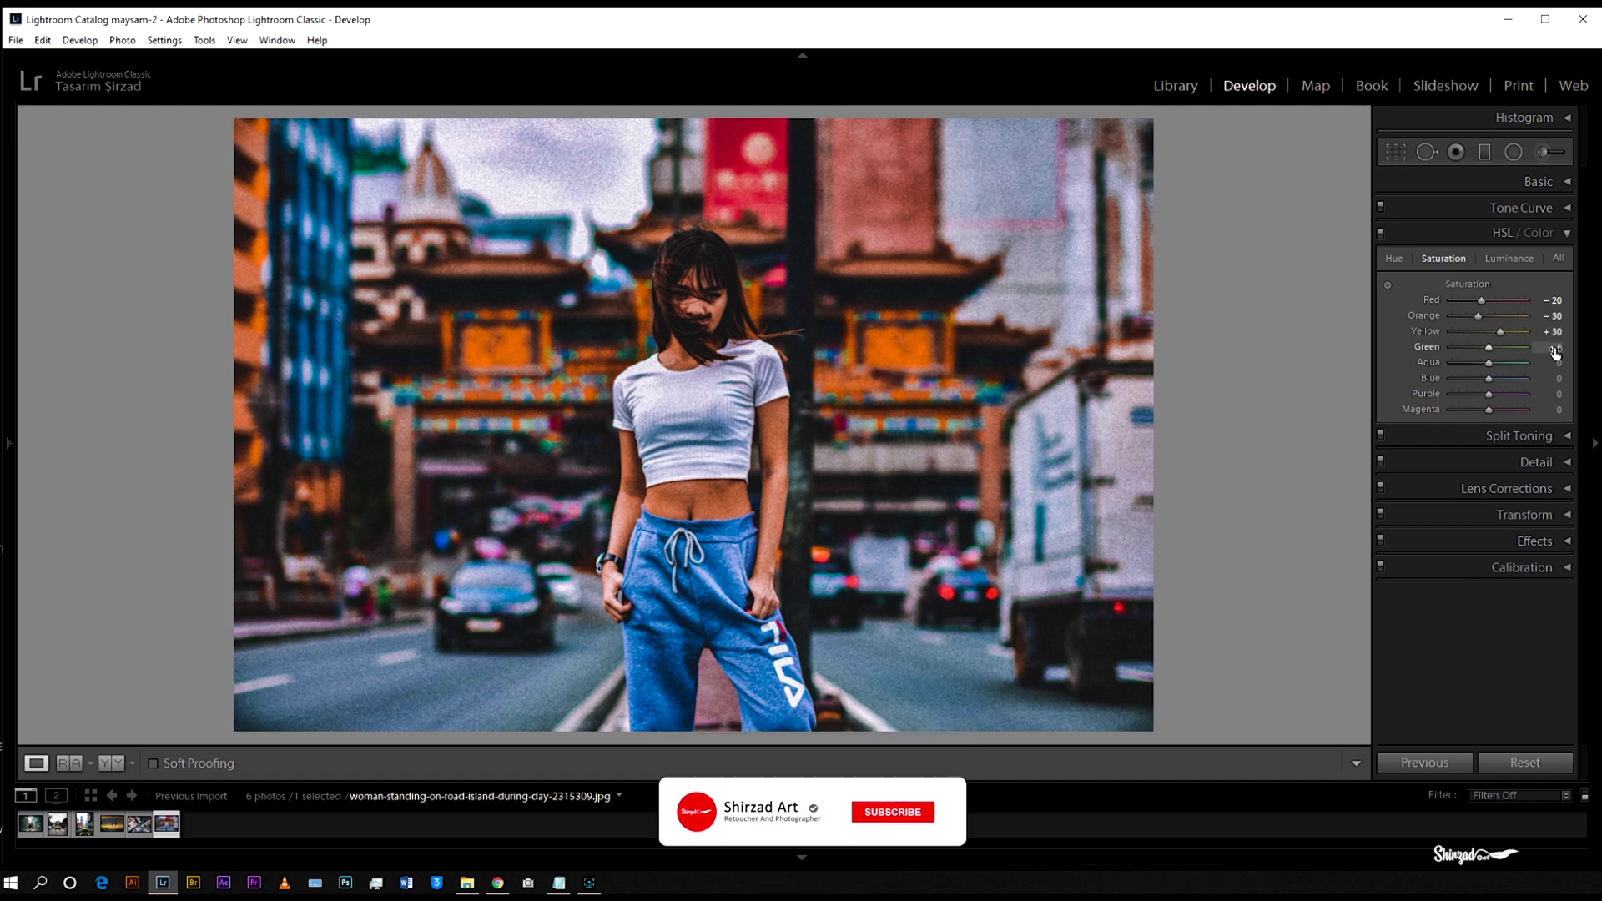
Fully desaturate the Green, Aqua and Blue colours by setting each HSL saturation to -100.
{"action": "mouse_move", "coordinate": [1555, 349]}
{"action": "left_mouse_down"}
{"action": "mouse_move", "coordinate": [1471, 349]}
{"action": "mouse_move", "coordinate": [1548, 363]}
{"action": "mouse_move", "coordinate": [1535, 363]}
{"action": "left_mouse_up"}
{"action": "key", "text": "Down"}
{"action": "key", "text": "Down"}
{"action": "key", "text": "Down"}
{"action": "key", "text": "Down"}
{"action": "key", "text": "Down"}
{"action": "key", "text": "Down"}
{"action": "key", "text": "Down"}
{"action": "key", "text": "Down"}
{"action": "key", "text": "Down"}
{"action": "key", "text": "Down"}
{"action": "key", "text": "Down"}
{"action": "key", "text": "Down"}
{"action": "key", "text": "Down"}
{"action": "key", "text": "Down"}
{"action": "key", "text": "Down"}
{"action": "key", "text": "Down"}
{"action": "key", "text": "Down"}
{"action": "key", "text": "Down"}
{"action": "key", "text": "Down"}
{"action": "key", "text": "Down"}
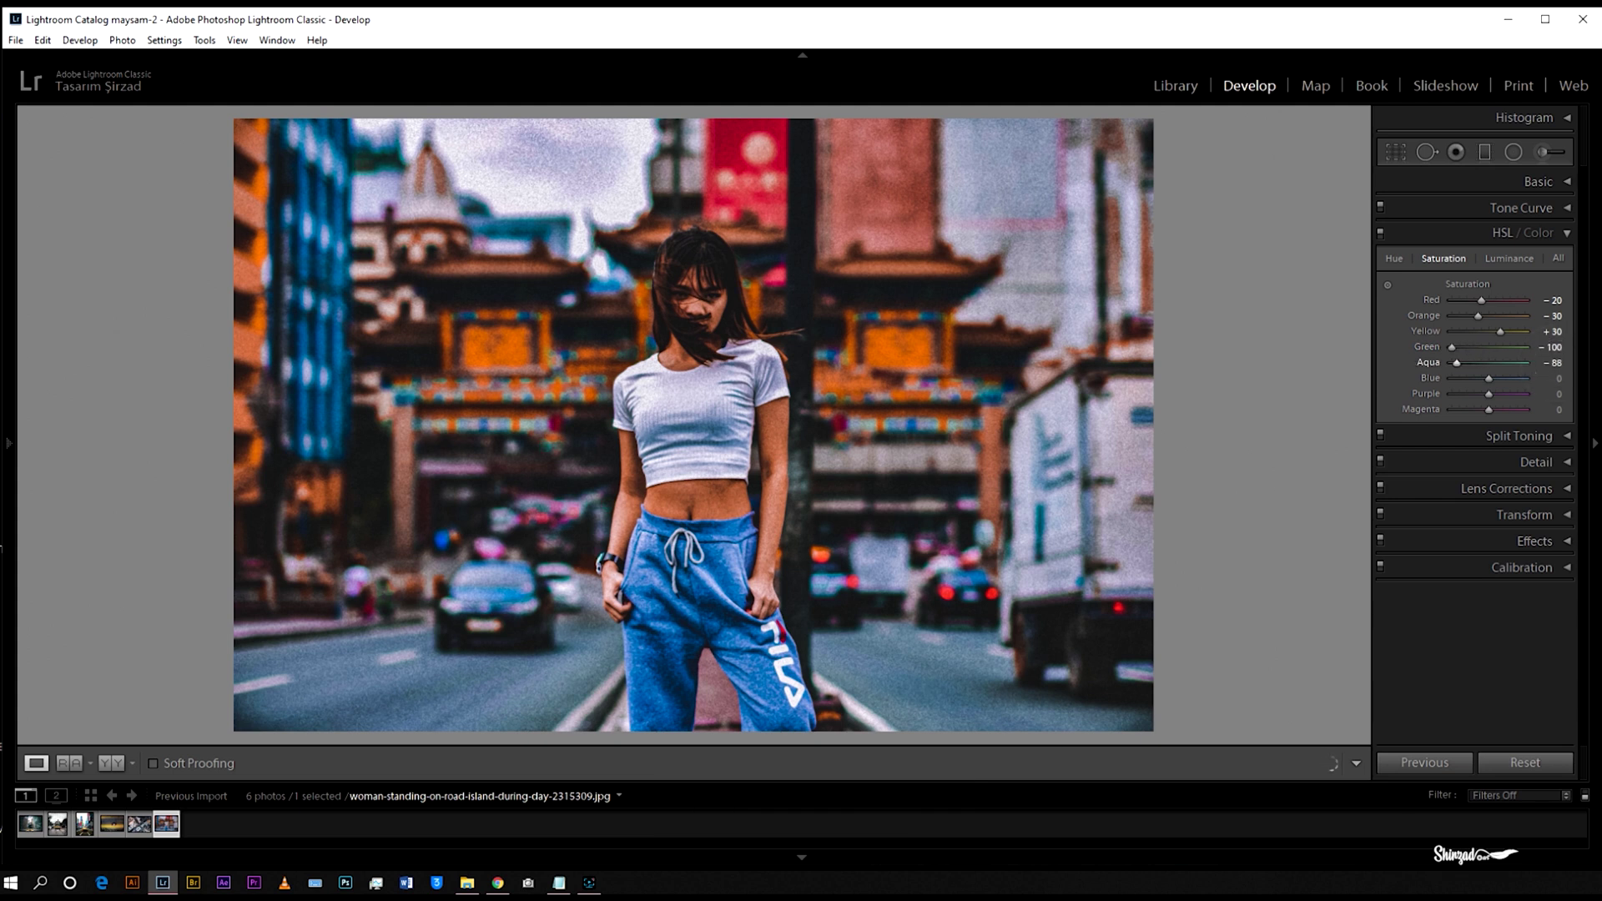
{"action": "left_click_drag", "start_coordinate": [1558, 380], "coordinate": [1500, 381]}
{"action": "key", "text": "Down"}
{"action": "key", "text": "Down"}
{"action": "key", "text": "Down"}
{"action": "key", "text": "Down"}
{"action": "key", "text": "Down"}
{"action": "key", "text": "Down"}
{"action": "key", "text": "Down"}
{"action": "key", "text": "Down"}
{"action": "key", "text": "Down"}
{"action": "key", "text": "Down"}
{"action": "key", "text": "Down"}
{"action": "key", "text": "Down"}
{"action": "key", "text": "Down"}
{"action": "key", "text": "Down"}
{"action": "key", "text": "Down"}
{"action": "key", "text": "Down"}
{"action": "key", "text": "Down"}
{"action": "key", "text": "Down"}
{"action": "key", "text": "Down"}
{"action": "key", "text": "Down"}
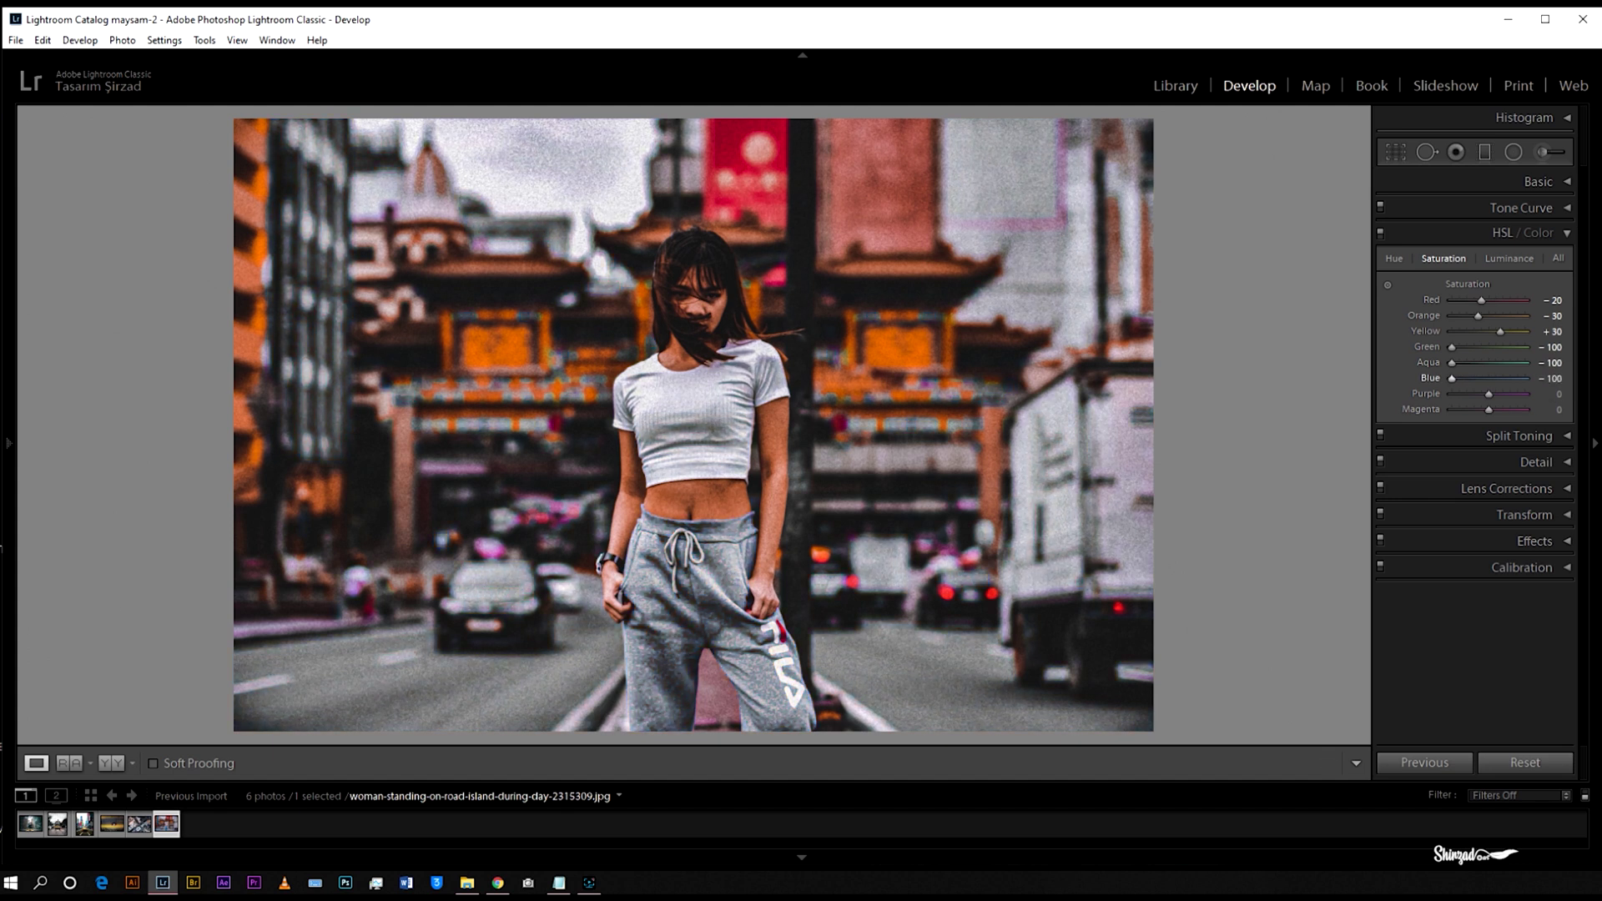
Set the HSL saturation of Purple to -100 and reduce that of Magenta past -75.
{"action": "left_click", "coordinate": [1547, 390]}
{"action": "key", "text": "Down"}
{"action": "key", "text": "Down"}
{"action": "key", "text": "Down"}
{"action": "key", "text": "Down"}
{"action": "key", "text": "Down"}
{"action": "key", "text": "Down"}
{"action": "key", "text": "Down"}
{"action": "key", "text": "Down"}
{"action": "key", "text": "Down"}
{"action": "key", "text": "Down"}
{"action": "key", "text": "Down"}
{"action": "key", "text": "Down"}
{"action": "key", "text": "Down"}
{"action": "key", "text": "Down"}
{"action": "key", "text": "Down"}
{"action": "key", "text": "Down"}
{"action": "key", "text": "Down"}
{"action": "key", "text": "Down"}
{"action": "key", "text": "Down"}
{"action": "key", "text": "Down"}
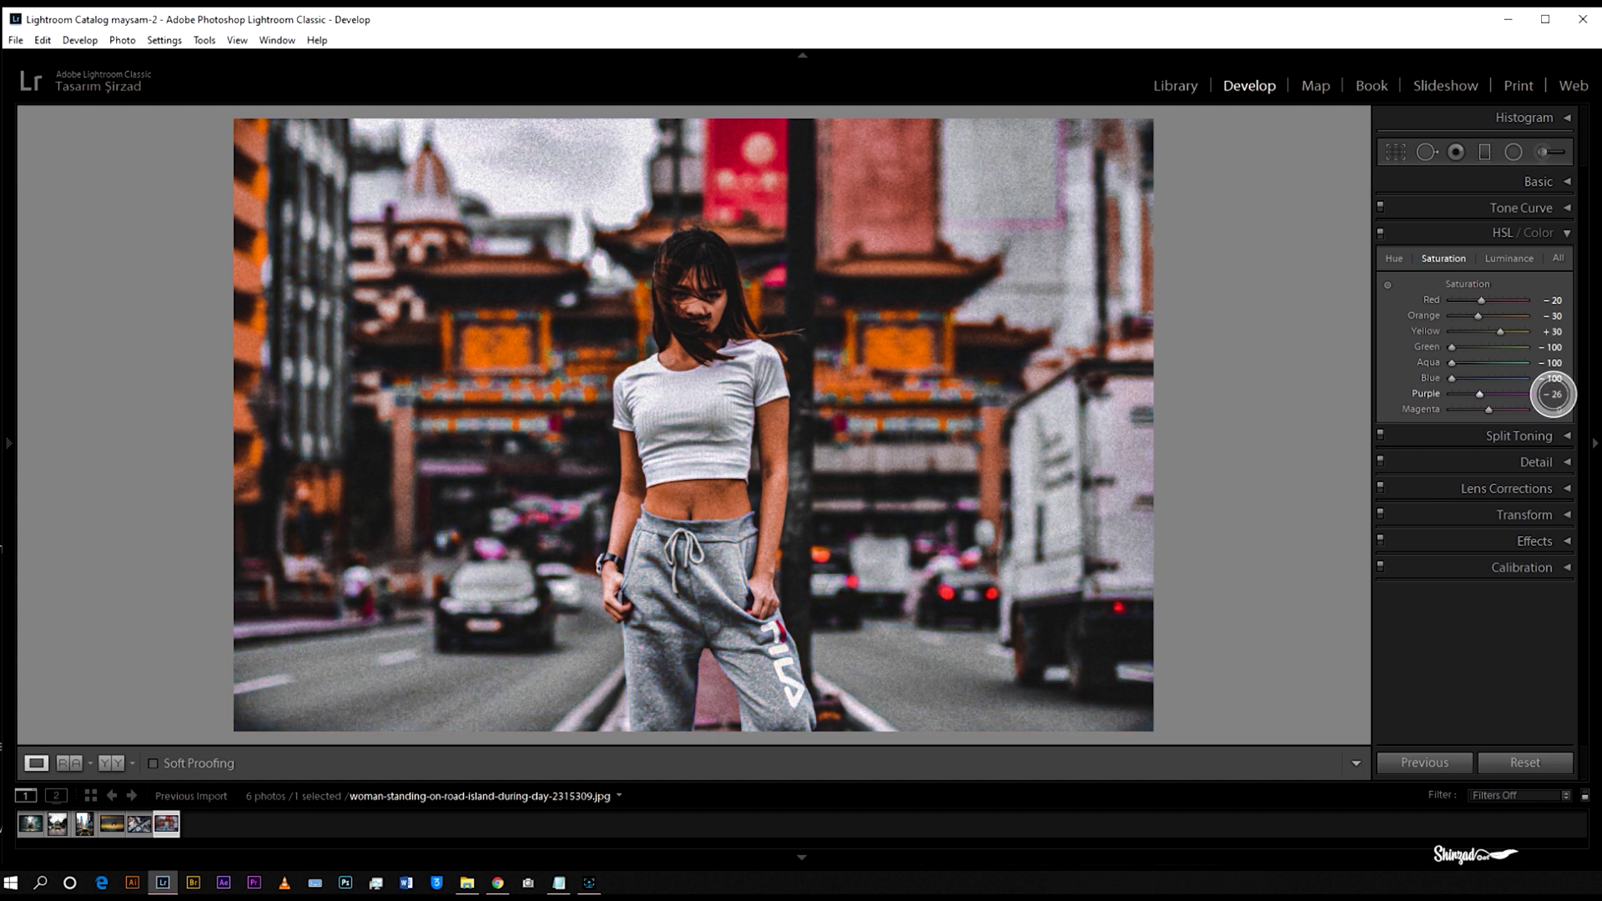
{"action": "key", "text": "Down"}
{"action": "key", "text": "Down"}
{"action": "key", "text": "Down"}
{"action": "key", "text": "Down"}
{"action": "key", "text": "Down"}
{"action": "key", "text": "Down"}
{"action": "key", "text": "Down"}
{"action": "key", "text": "Down"}
{"action": "key", "text": "Down"}
{"action": "key", "text": "Down"}
{"action": "key", "text": "Down"}
{"action": "key", "text": "Down"}
{"action": "key", "text": "Down"}
{"action": "key", "text": "Down"}
{"action": "key", "text": "Down"}
{"action": "key", "text": "Down"}
{"action": "key", "text": "Down"}
{"action": "key", "text": "Down"}
{"action": "key", "text": "Down"}
{"action": "key", "text": "Down"}
{"action": "left_click", "coordinate": [1557, 409]}
{"action": "key", "text": "Down"}
{"action": "key", "text": "Down"}
{"action": "key", "text": "Down"}
{"action": "key", "text": "Down"}
{"action": "key", "text": "Down"}
{"action": "key", "text": "Down"}
{"action": "key", "text": "Down"}
{"action": "key", "text": "Down"}
{"action": "key", "text": "Down"}
{"action": "key", "text": "Down"}
{"action": "key", "text": "Down"}
{"action": "key", "text": "Down"}
{"action": "key", "text": "Down"}
{"action": "key", "text": "Down"}
{"action": "key", "text": "Down"}
{"action": "key", "text": "Down"}
{"action": "key", "text": "Down"}
{"action": "key", "text": "Down"}
{"action": "key", "text": "Down"}
{"action": "key", "text": "Down"}
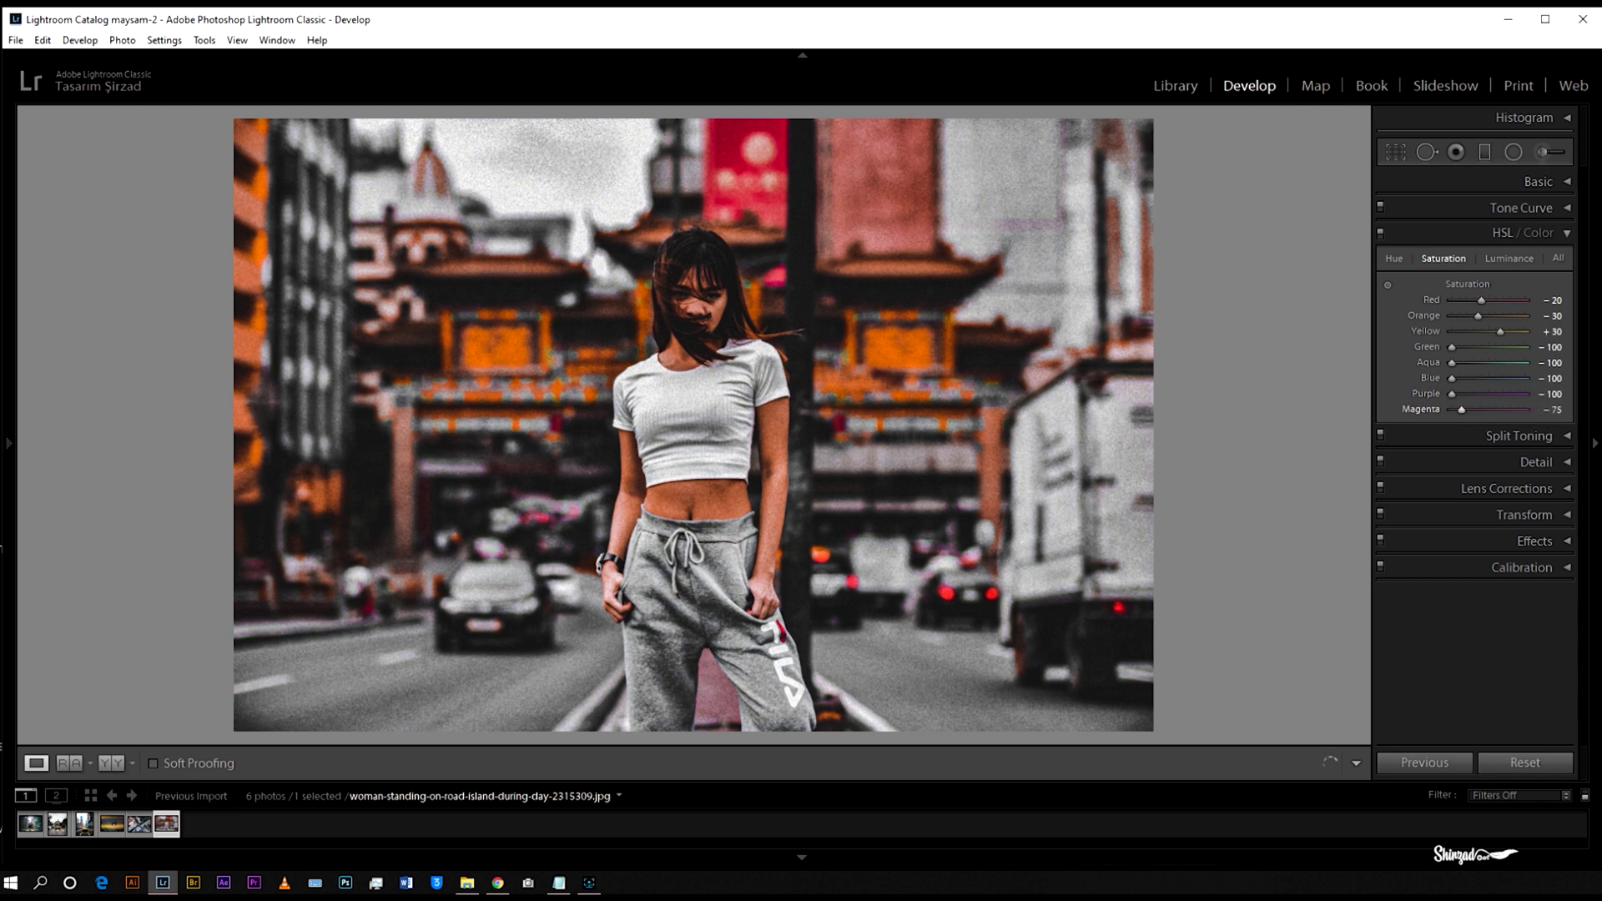
{"action": "key", "text": "Down"}
{"action": "key", "text": "Down"}
{"action": "key", "text": "Down"}
{"action": "key", "text": "Down"}
{"action": "key", "text": "Down"}
{"action": "key", "text": "Down"}
{"action": "key", "text": "Down"}
{"action": "key", "text": "Down"}
{"action": "key", "text": "Down"}
{"action": "key", "text": "Down"}
{"action": "key", "text": "Down"}
{"action": "key", "text": "Down"}
{"action": "key", "text": "Down"}
{"action": "key", "text": "Down"}
{"action": "key", "text": "Down"}
{"action": "key", "text": "Down"}
{"action": "key", "text": "Down"}
{"action": "key", "text": "Down"}
{"action": "key", "text": "Down"}
{"action": "key", "text": "Down"}
Set the HSL luminance of Red to -10 and of Orange to +10.
{"action": "left_click", "coordinate": [1509, 258]}
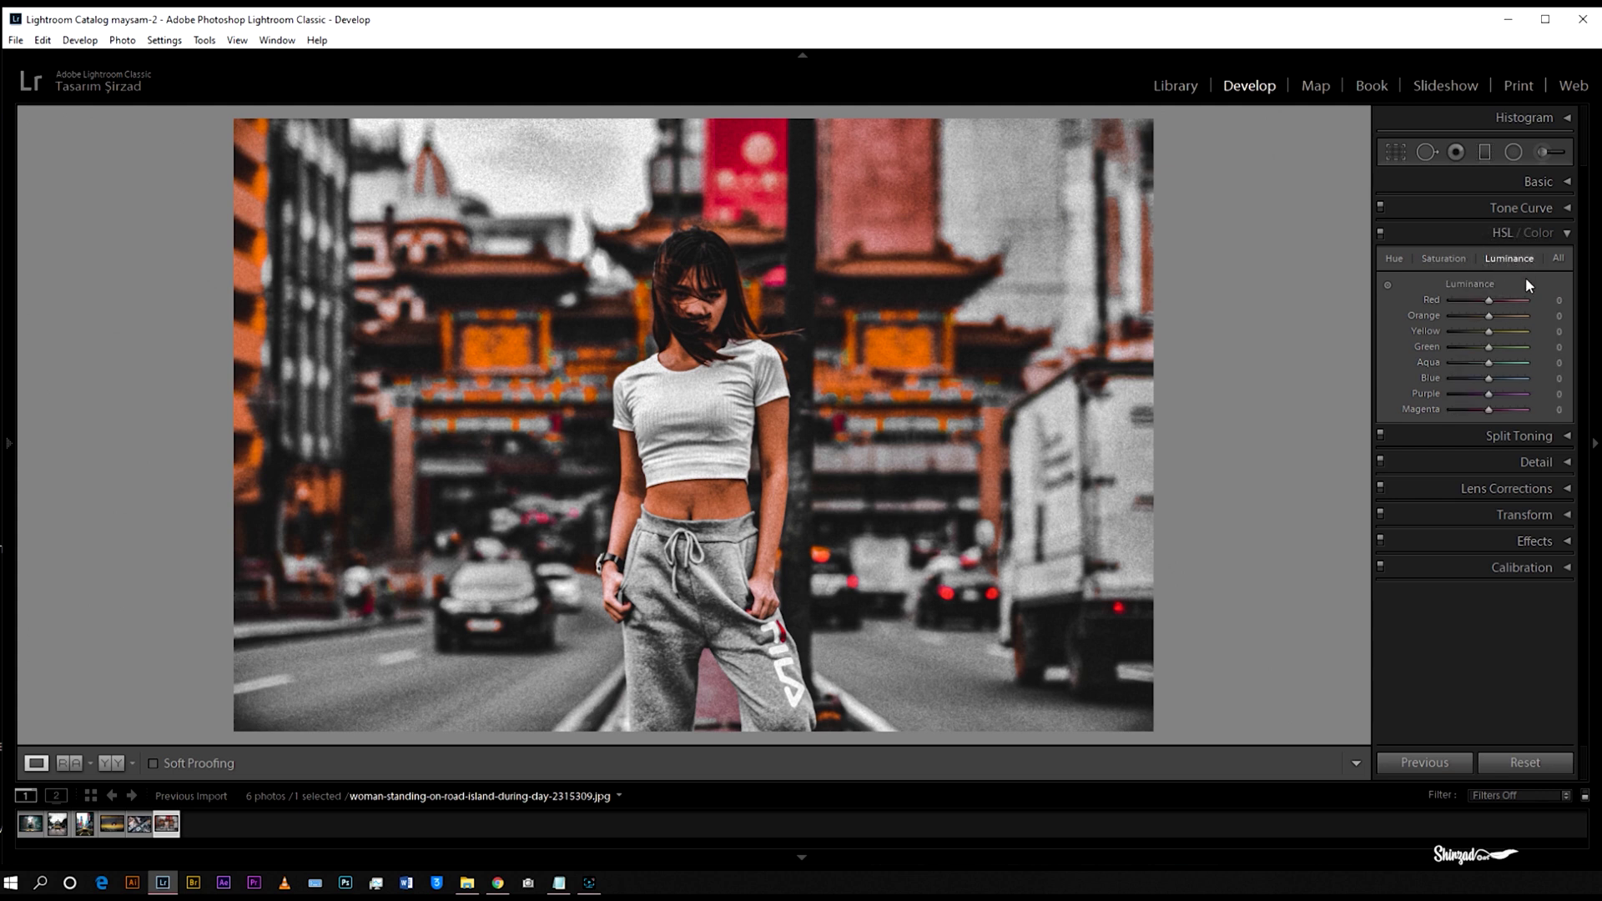
{"action": "left_click_drag", "start_coordinate": [1559, 302], "coordinate": [1553, 301]}
{"action": "left_click_drag", "start_coordinate": [1548, 315], "coordinate": [1560, 315]}
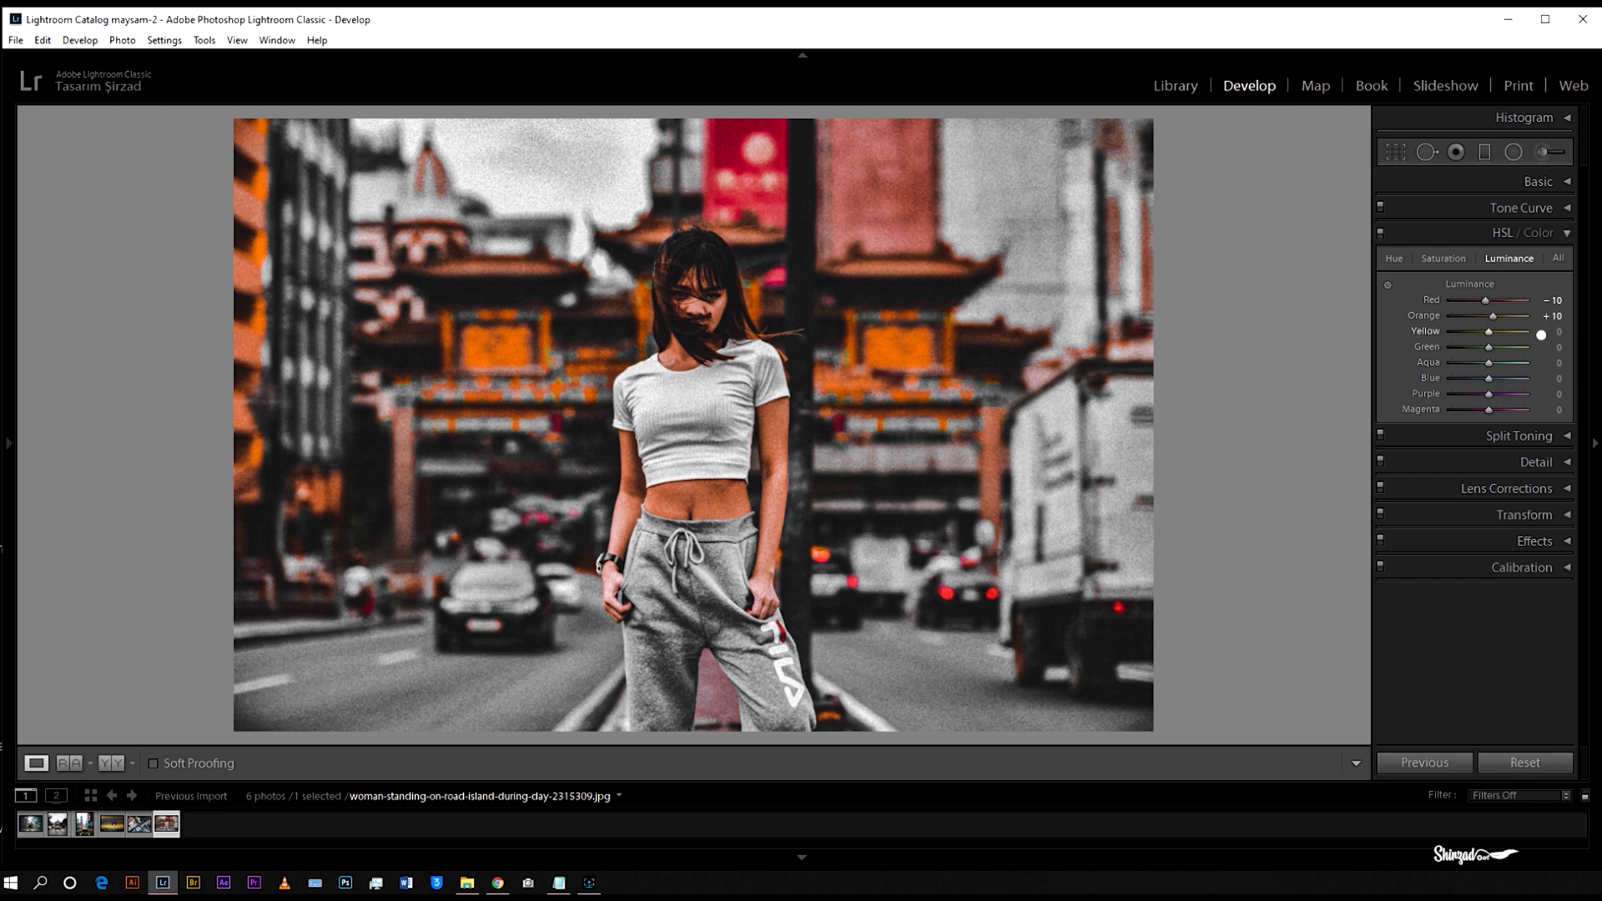
Raise the HSL luminance of Yellow to about +50 and compare the photo with and without the HSL adjustments.
{"action": "left_click_drag", "start_coordinate": [1539, 334], "coordinate": [1546, 334]}
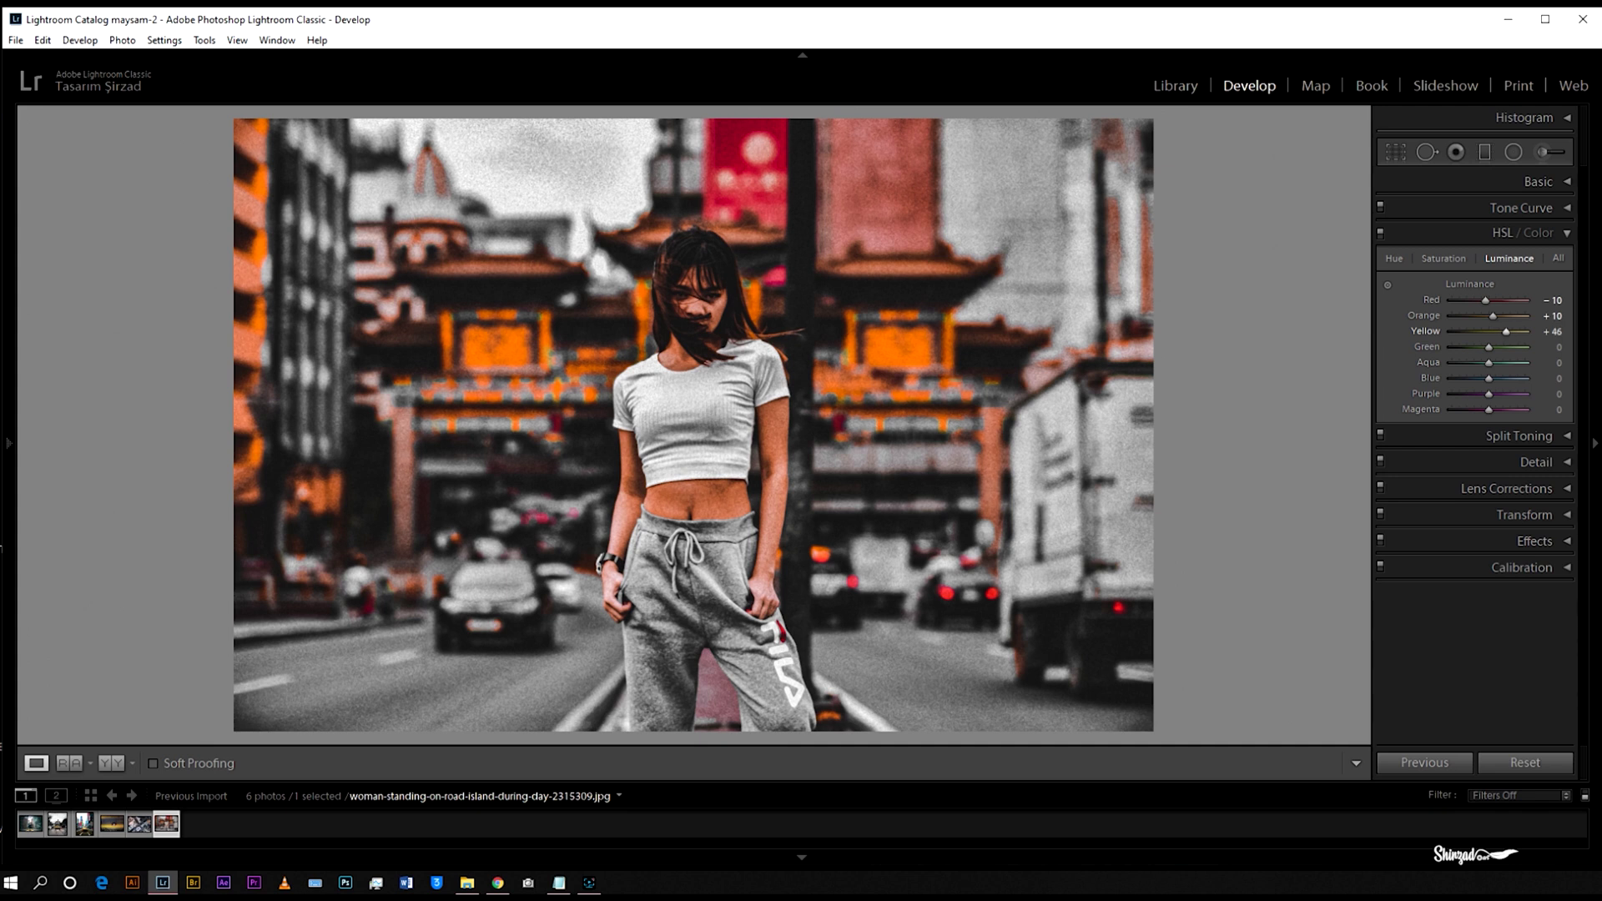
{"action": "left_click_drag", "start_coordinate": [1546, 335], "coordinate": [1547, 336]}
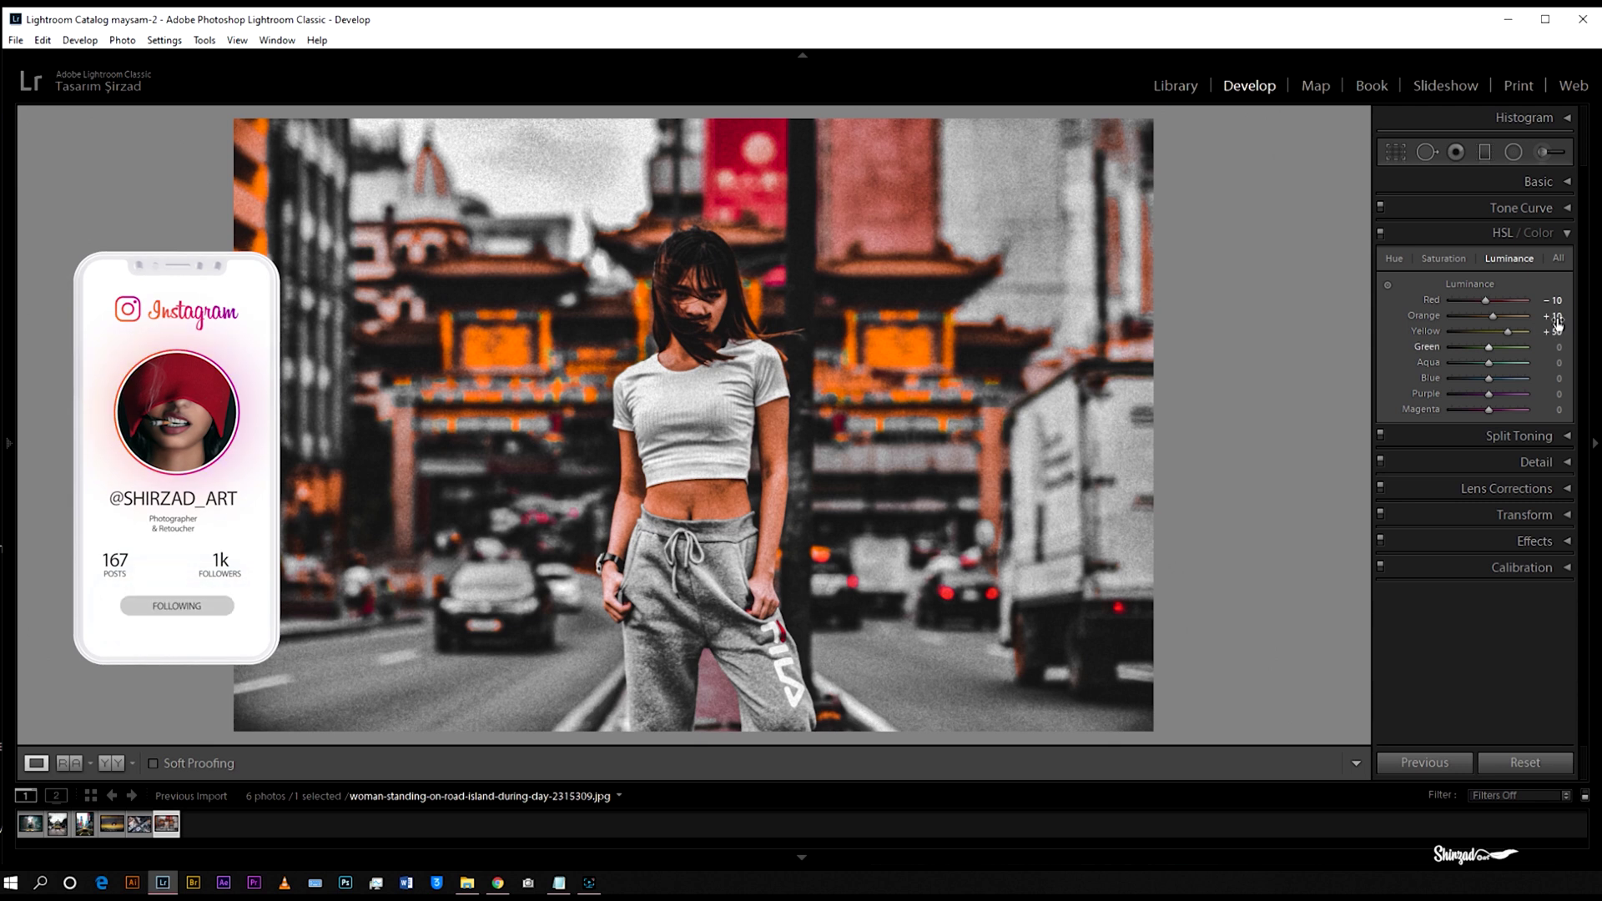
{"action": "left_click", "coordinate": [1566, 234]}
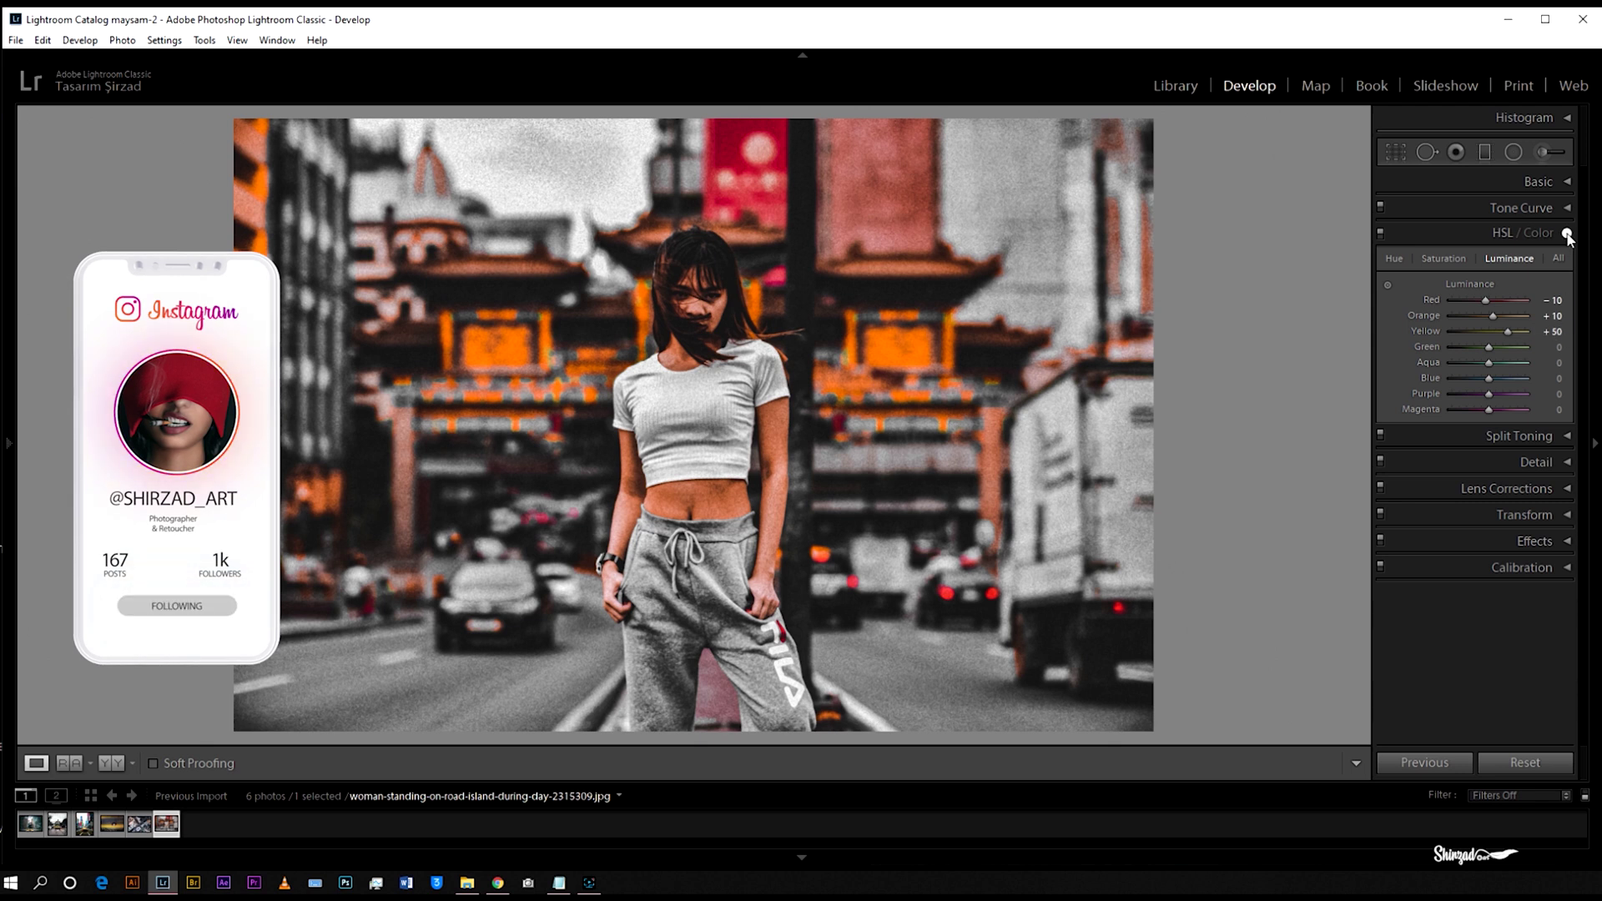
{"action": "left_click", "coordinate": [1382, 233]}
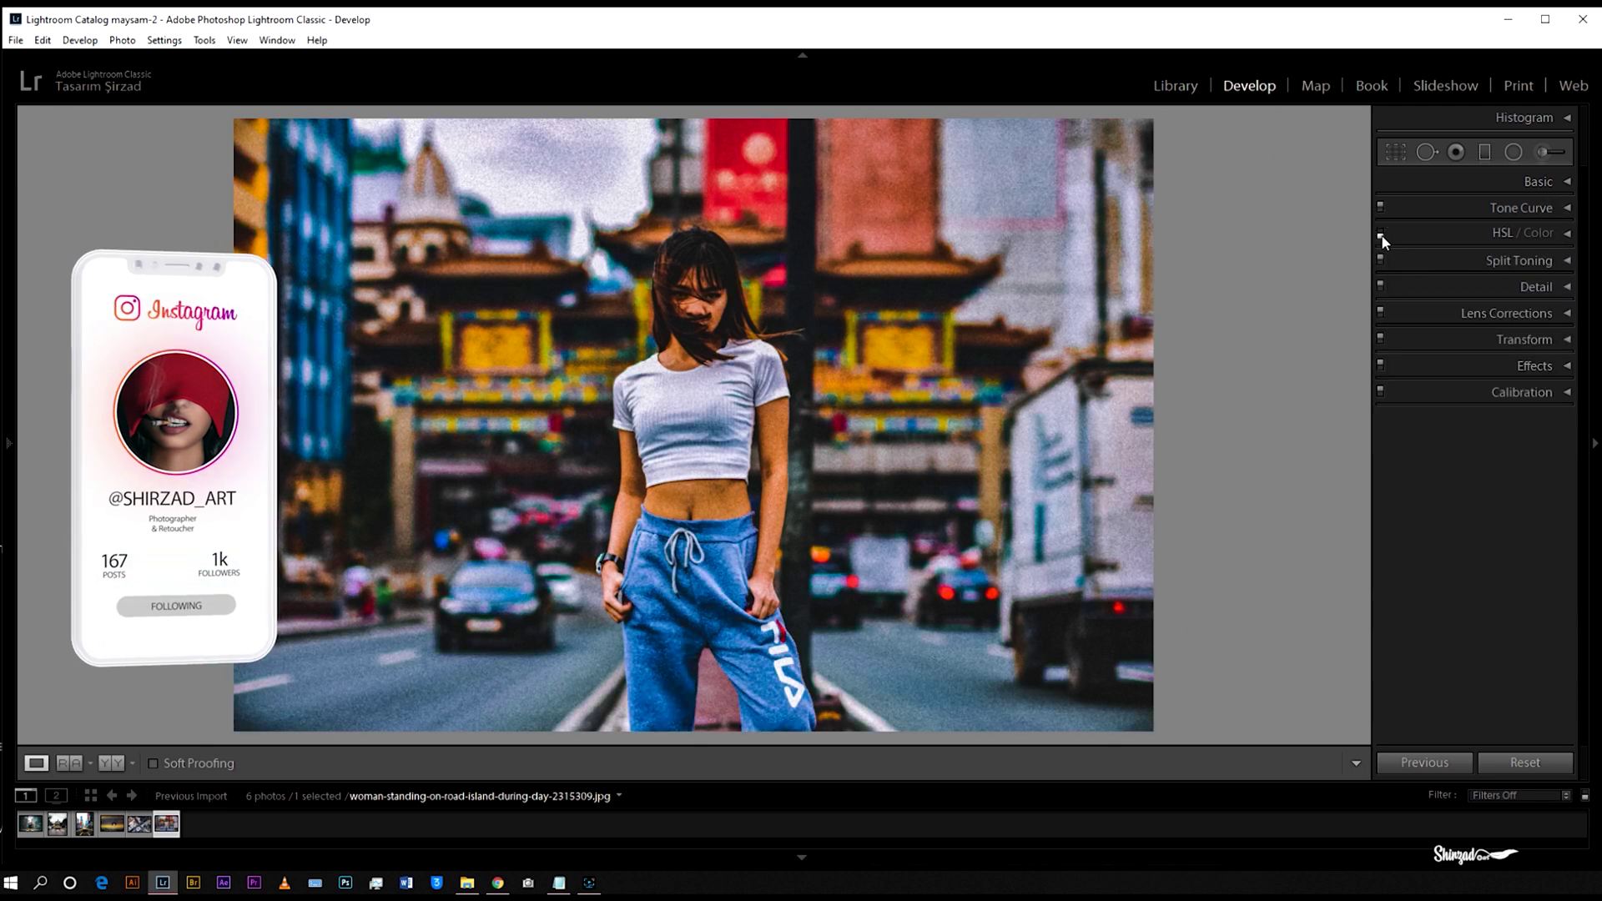
{"action": "left_click", "coordinate": [1382, 234]}
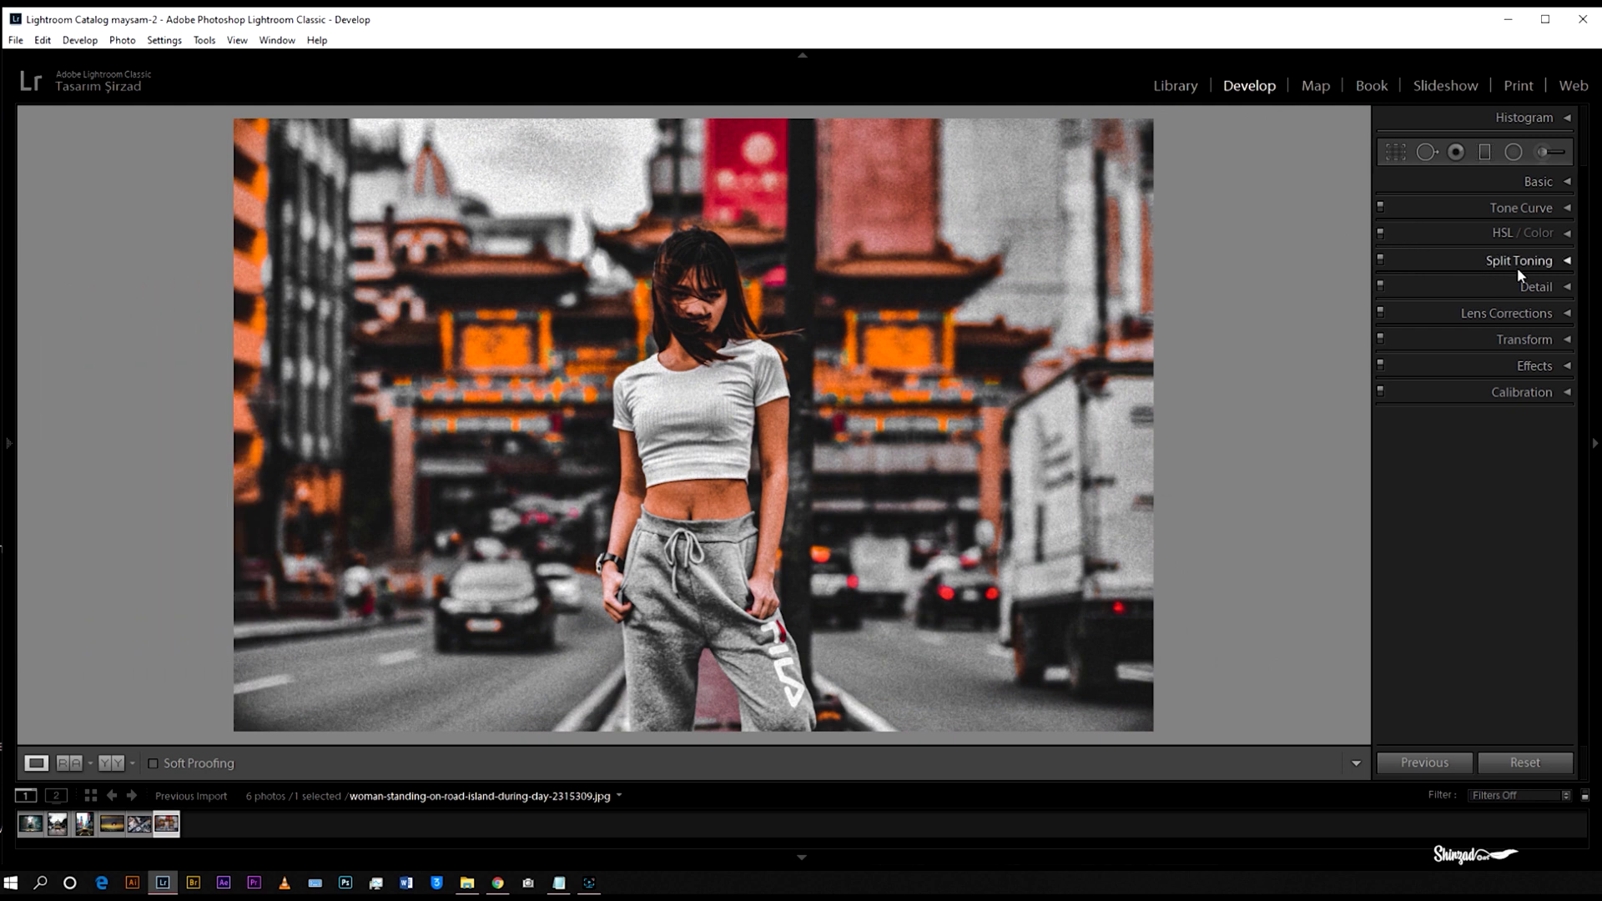
Give the highlights a cool blue tint with Split Toning by raising their hue and saturation, and check the effect.
{"action": "left_click", "coordinate": [1568, 265]}
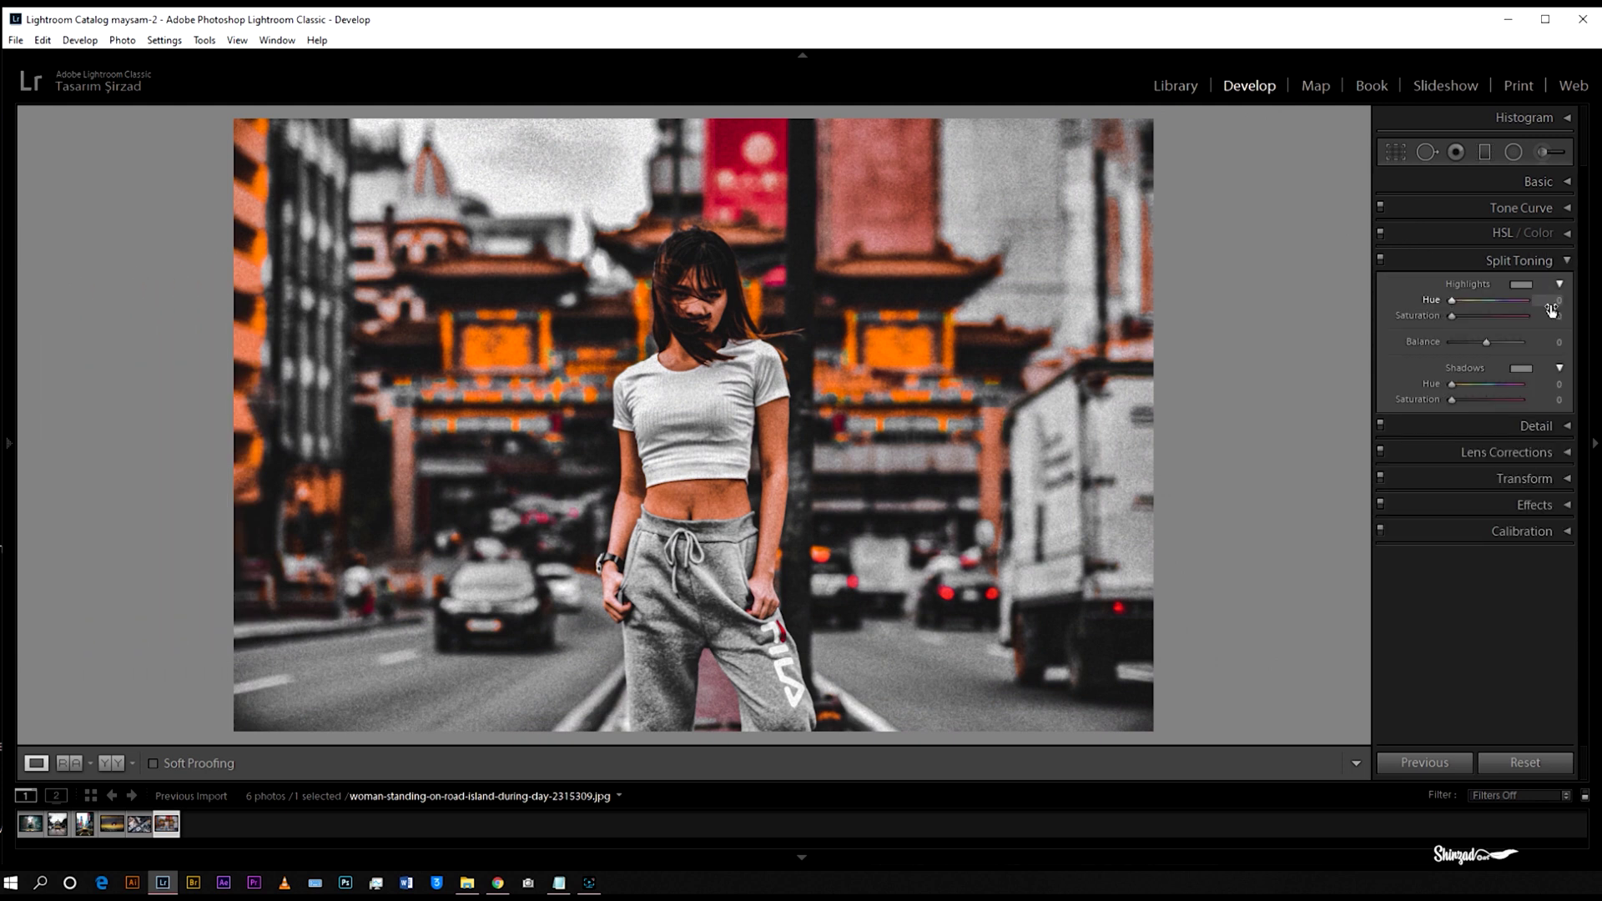
{"action": "left_click_drag", "start_coordinate": [1454, 300], "coordinate": [1496, 301]}
{"action": "left_click_drag", "start_coordinate": [1538, 315], "coordinate": [1548, 315]}
{"action": "left_click", "coordinate": [1560, 260]}
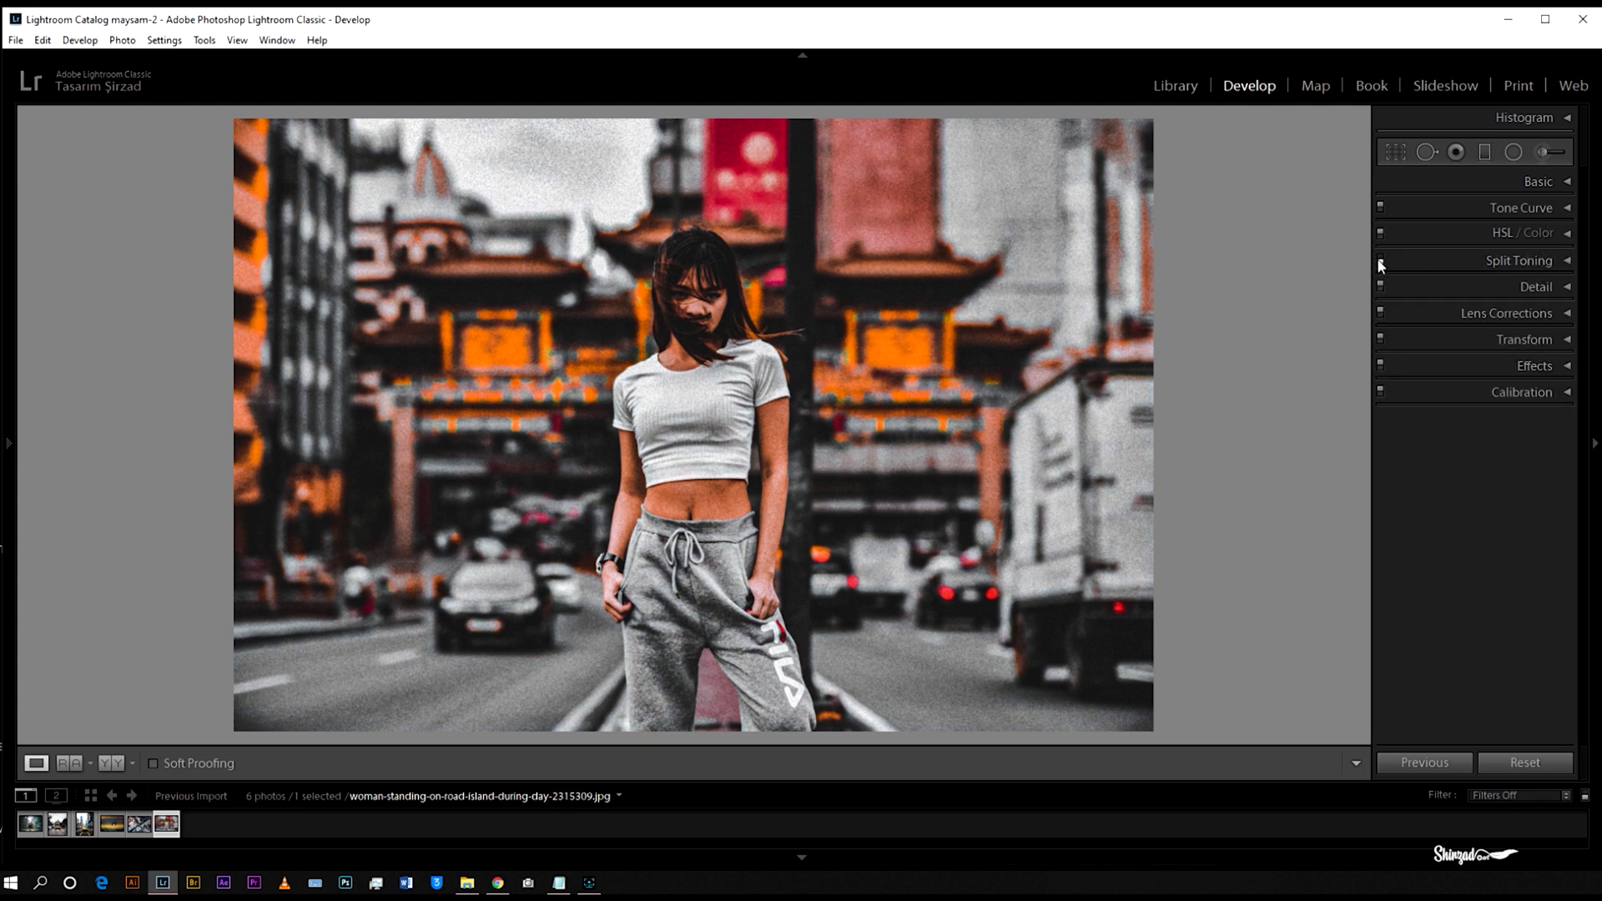
{"action": "left_click", "coordinate": [1378, 260]}
Sharpen the photo with an amount of 25 and masking of 80.
{"action": "left_click", "coordinate": [1568, 287]}
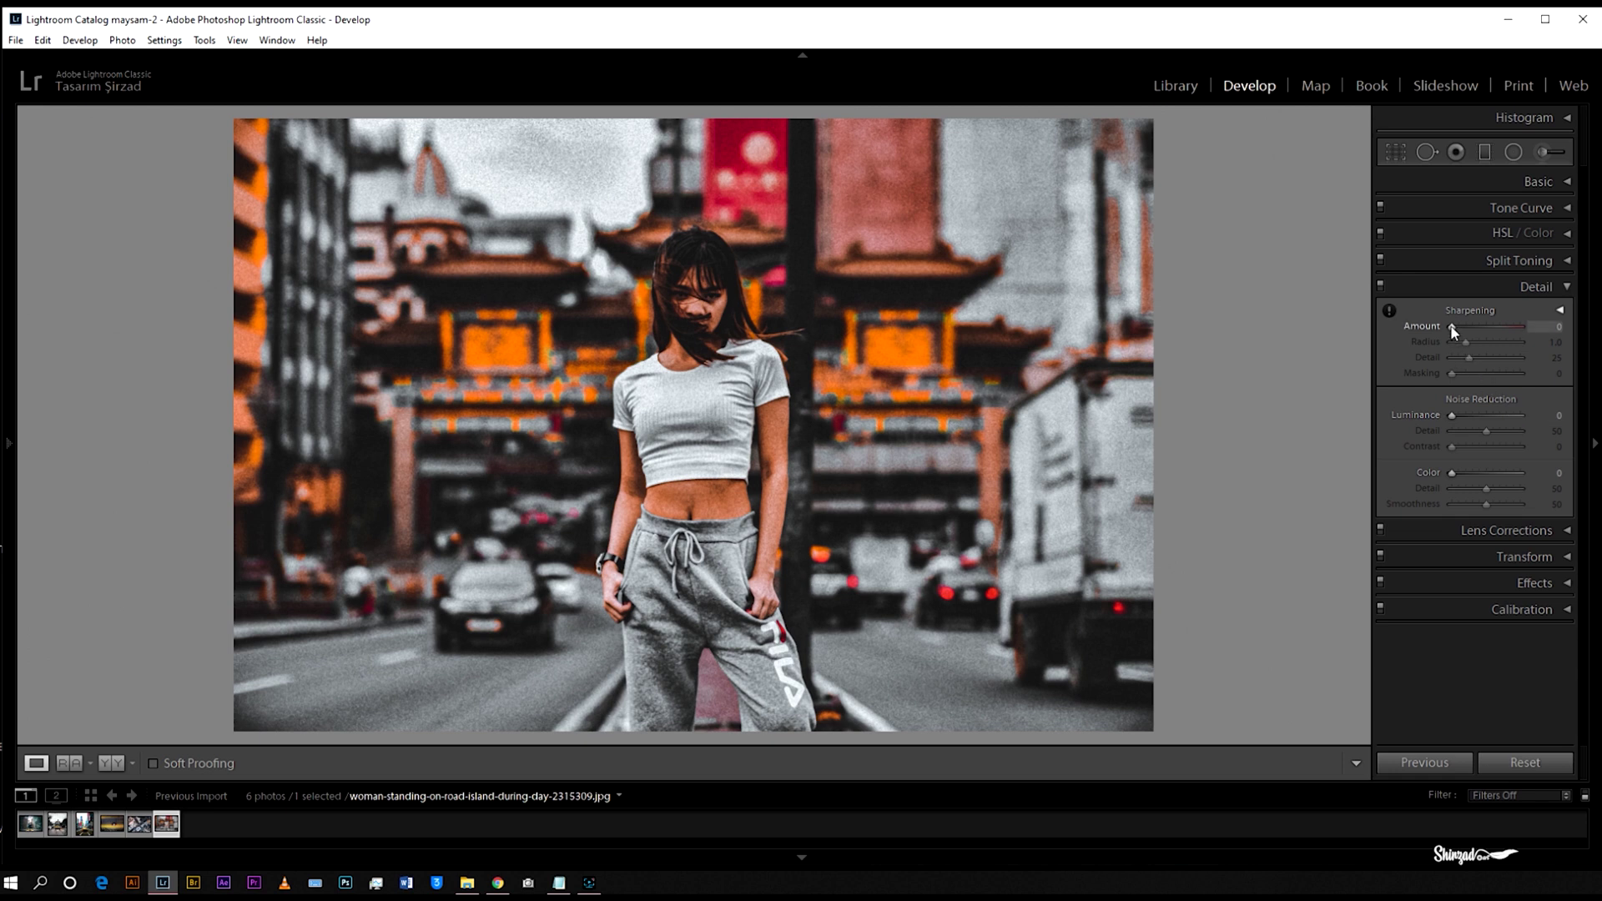
{"action": "left_click_drag", "start_coordinate": [1453, 331], "coordinate": [1505, 376]}
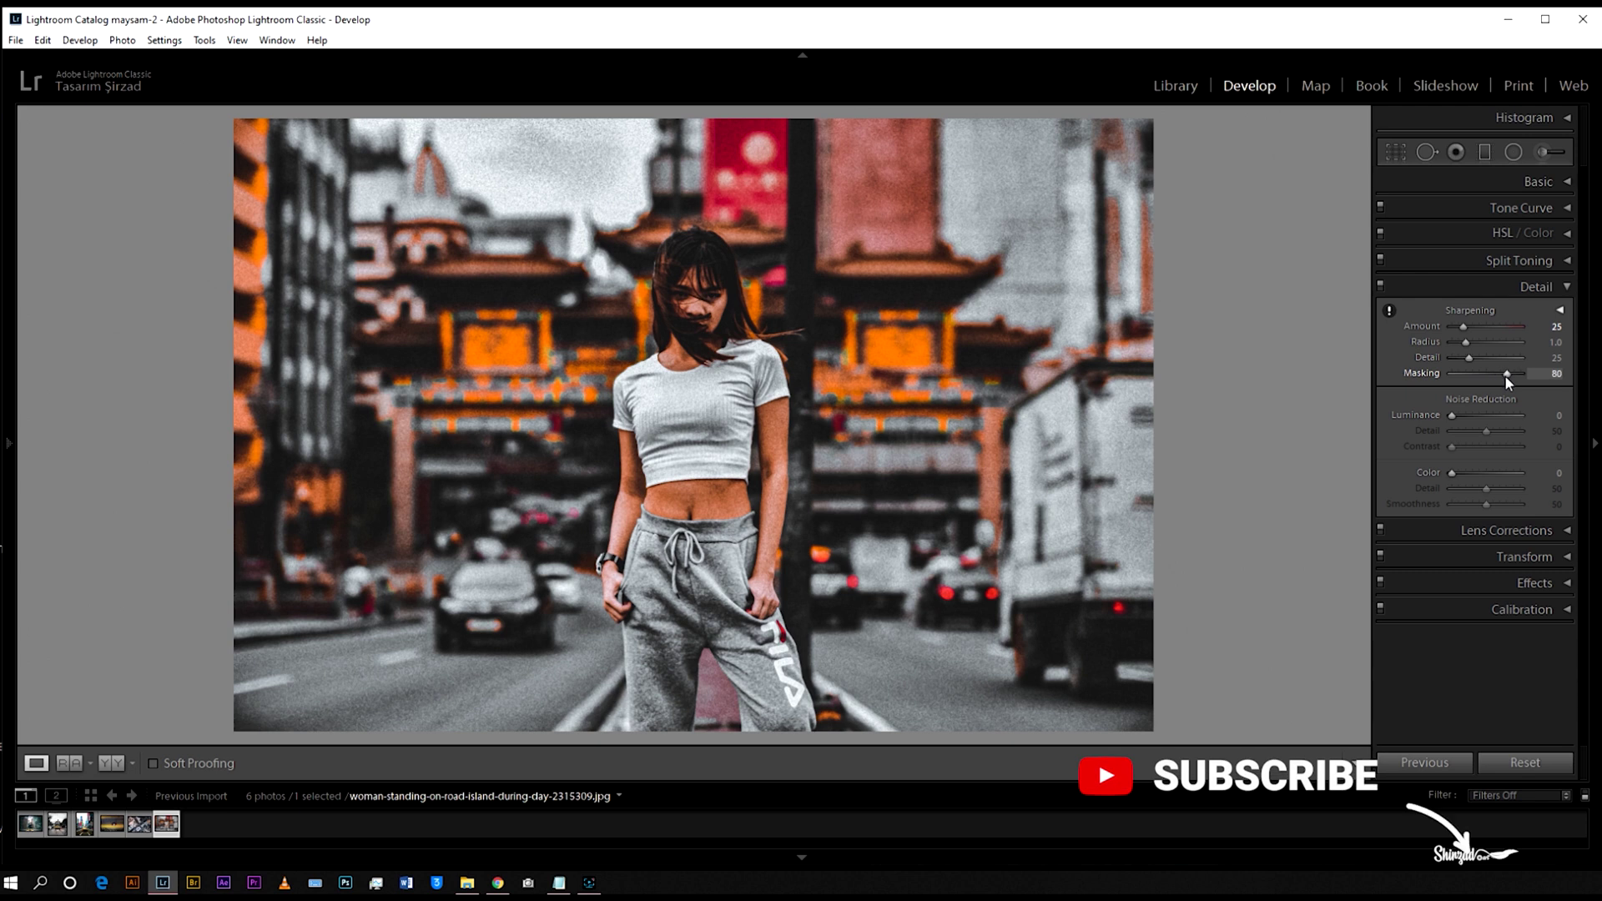
{"action": "left_click", "coordinate": [1567, 286]}
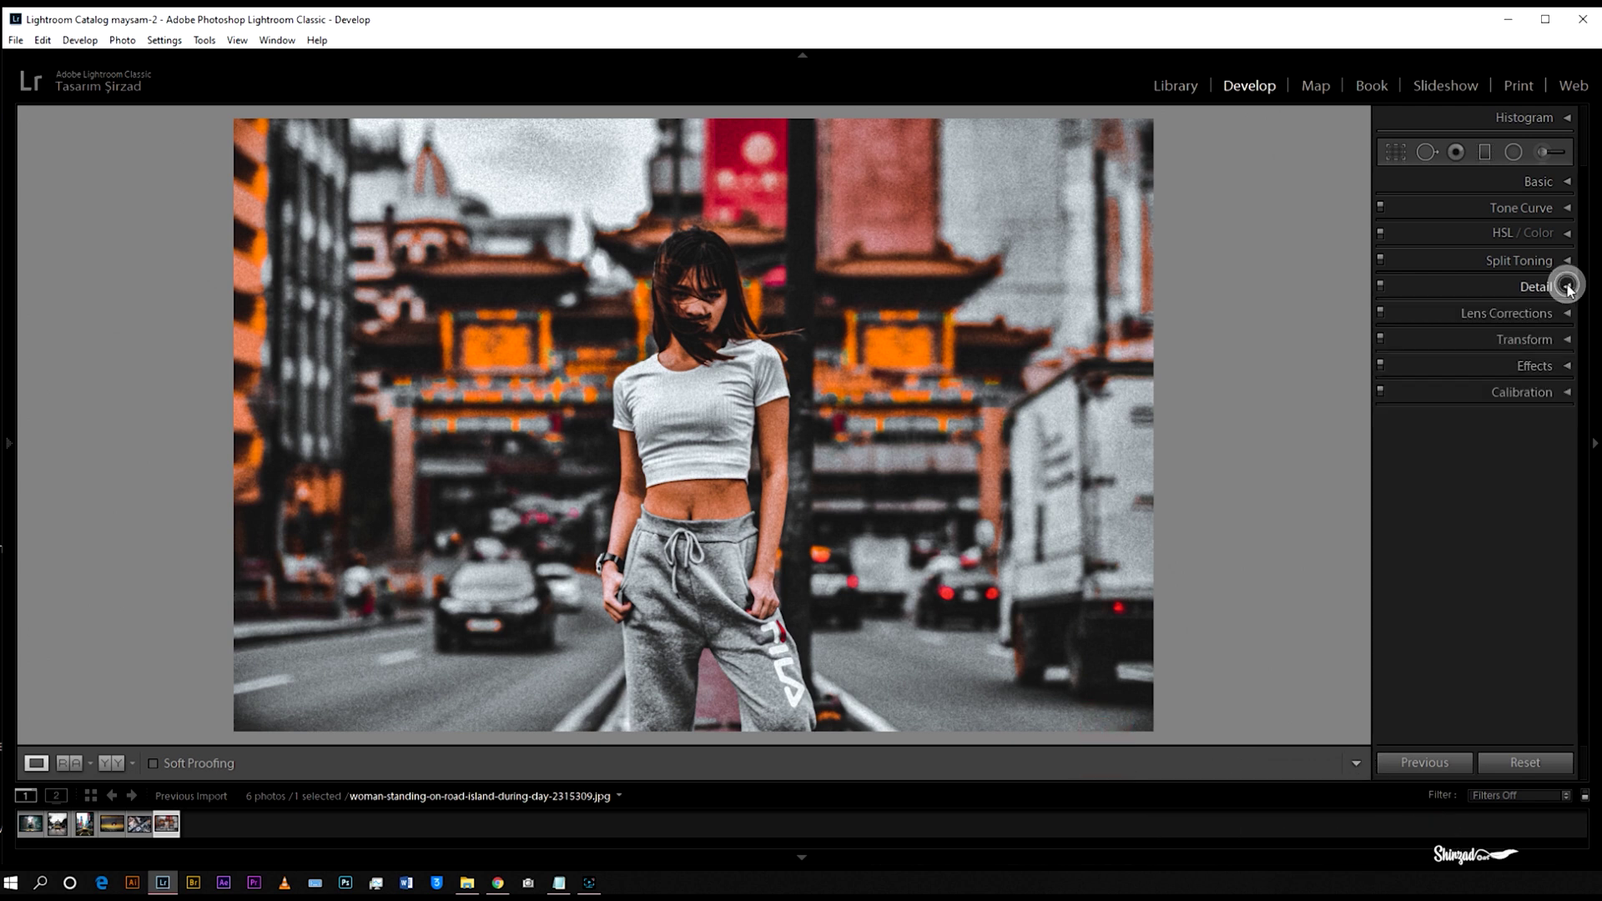
Add a dark post-crop vignette with an amount of -20 and a feather of 100.
{"action": "left_click", "coordinate": [1567, 367]}
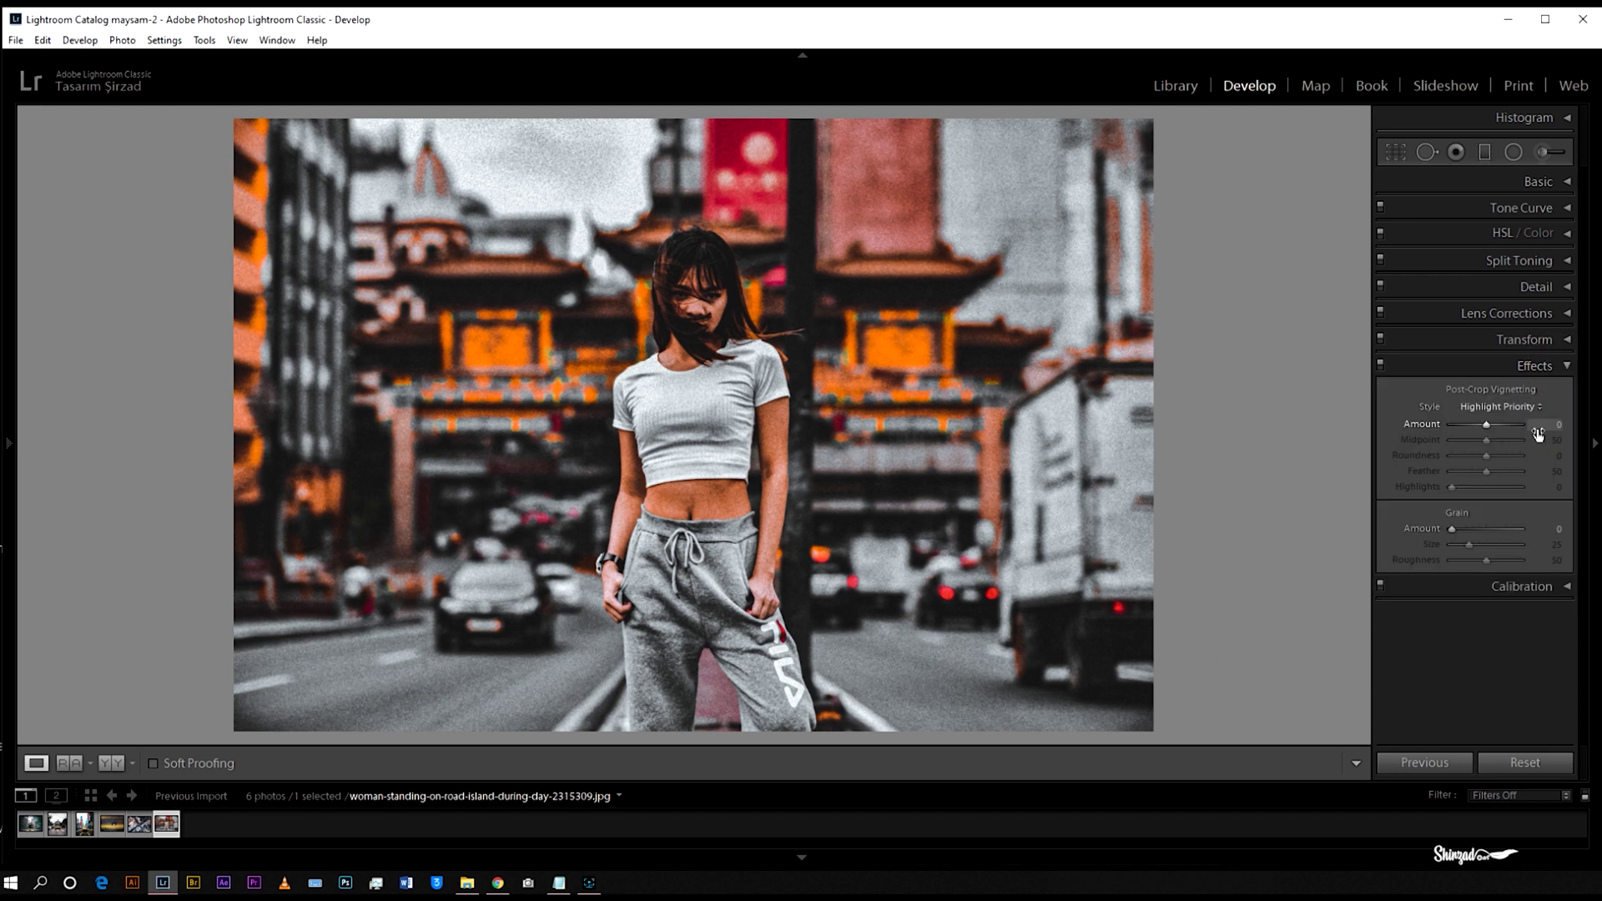
{"action": "left_click_drag", "start_coordinate": [1549, 424], "coordinate": [1539, 425]}
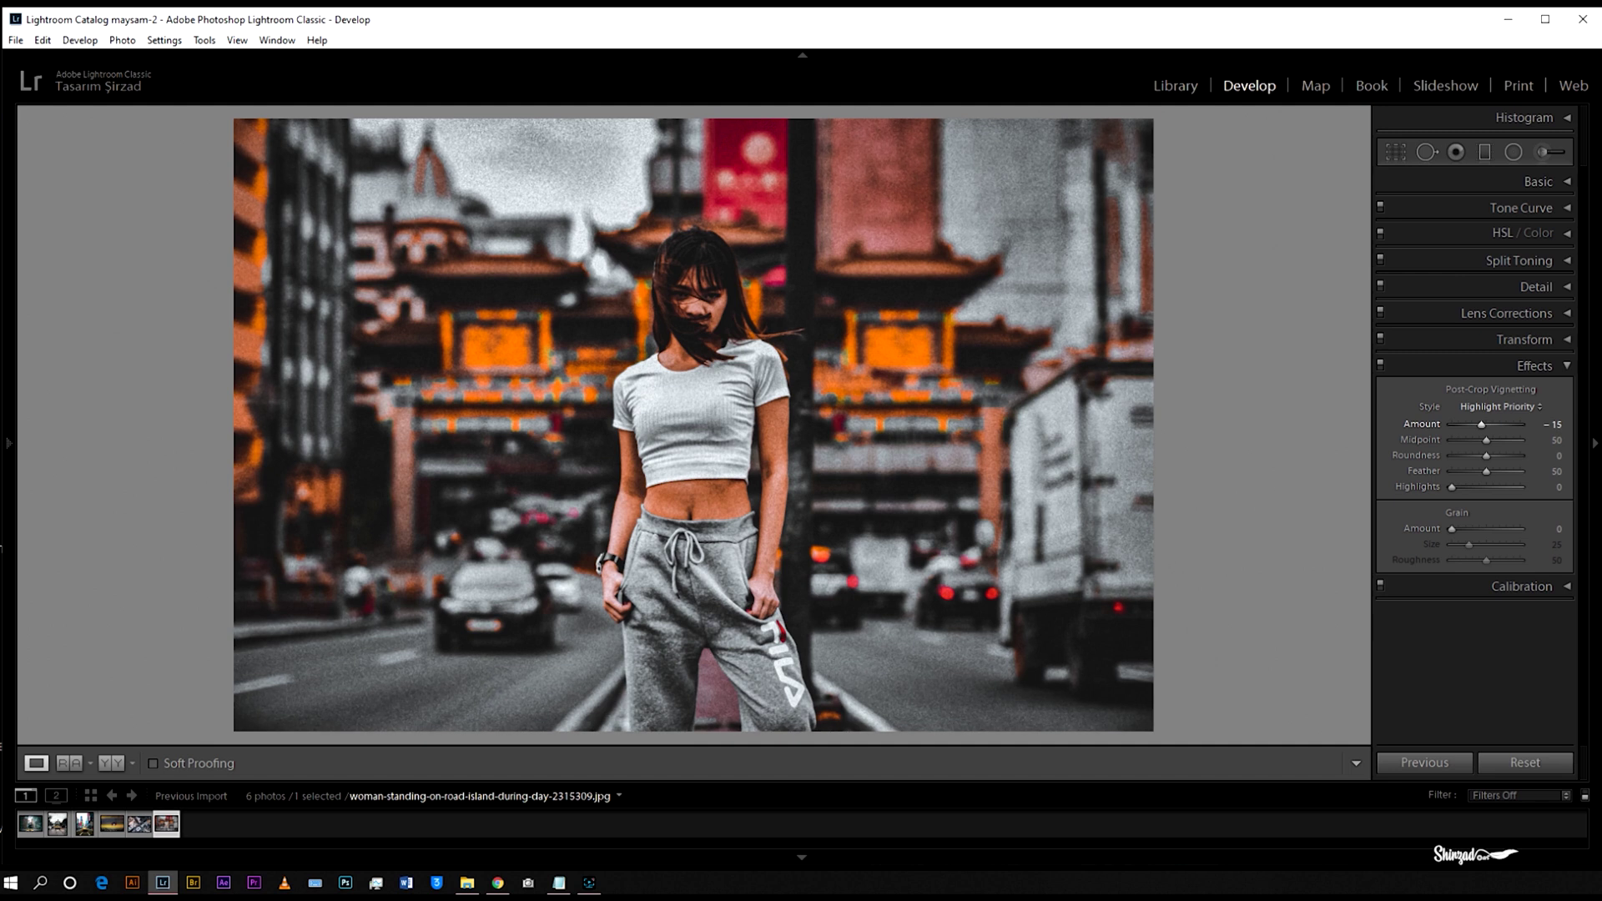
{"action": "left_click_drag", "start_coordinate": [1536, 424], "coordinate": [1534, 424]}
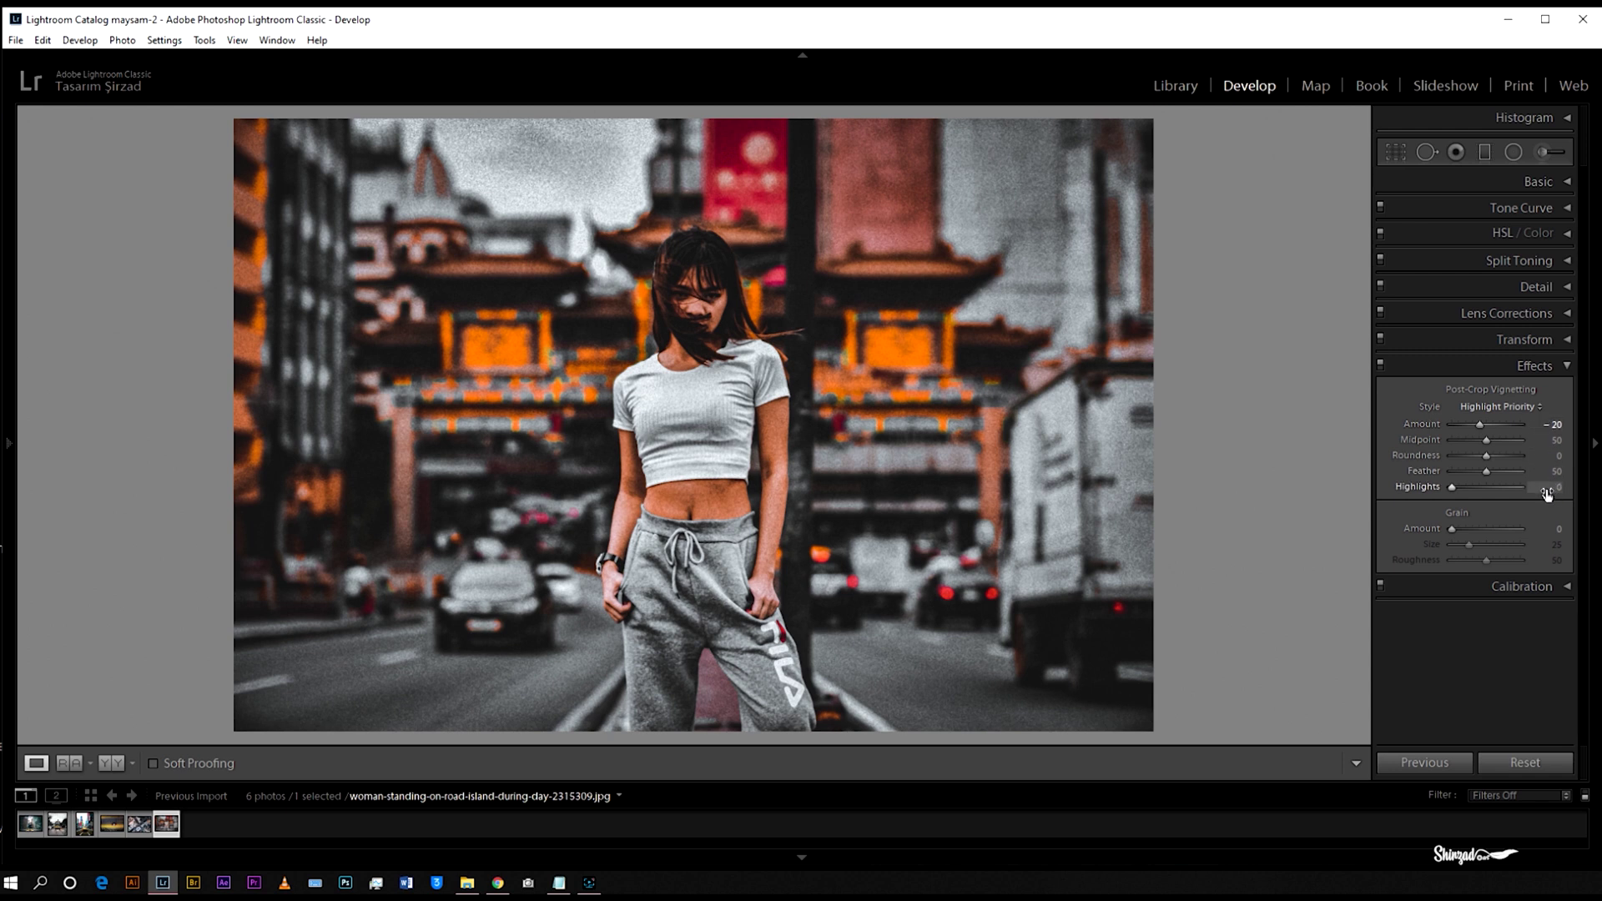
{"action": "left_click_drag", "start_coordinate": [1547, 473], "coordinate": [1581, 472]}
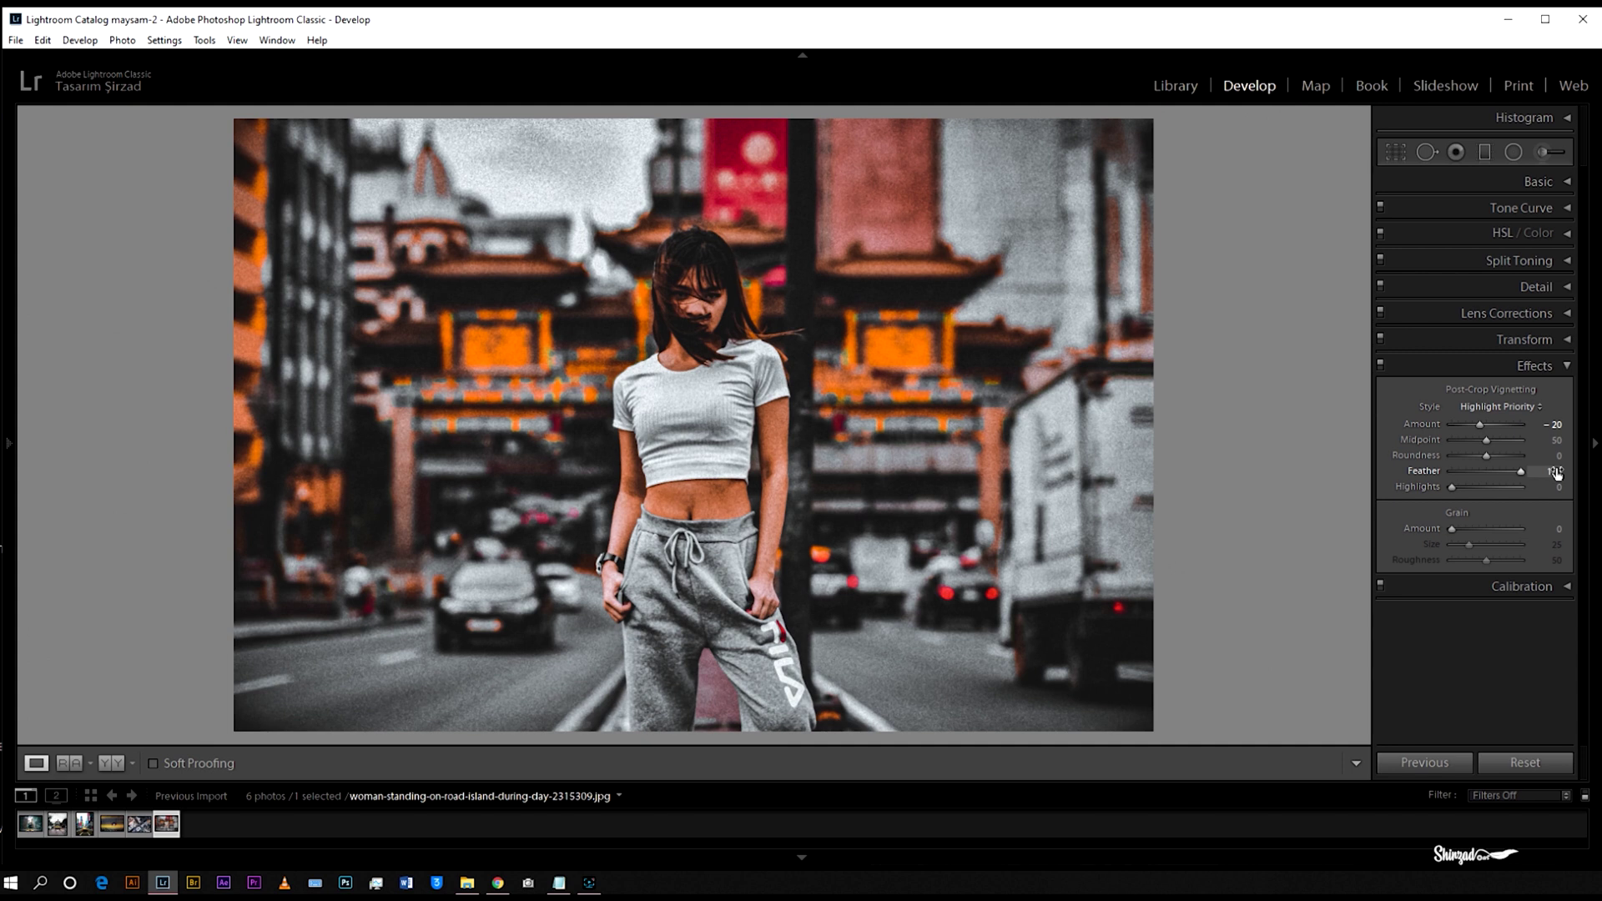
{"action": "left_click", "coordinate": [1567, 367]}
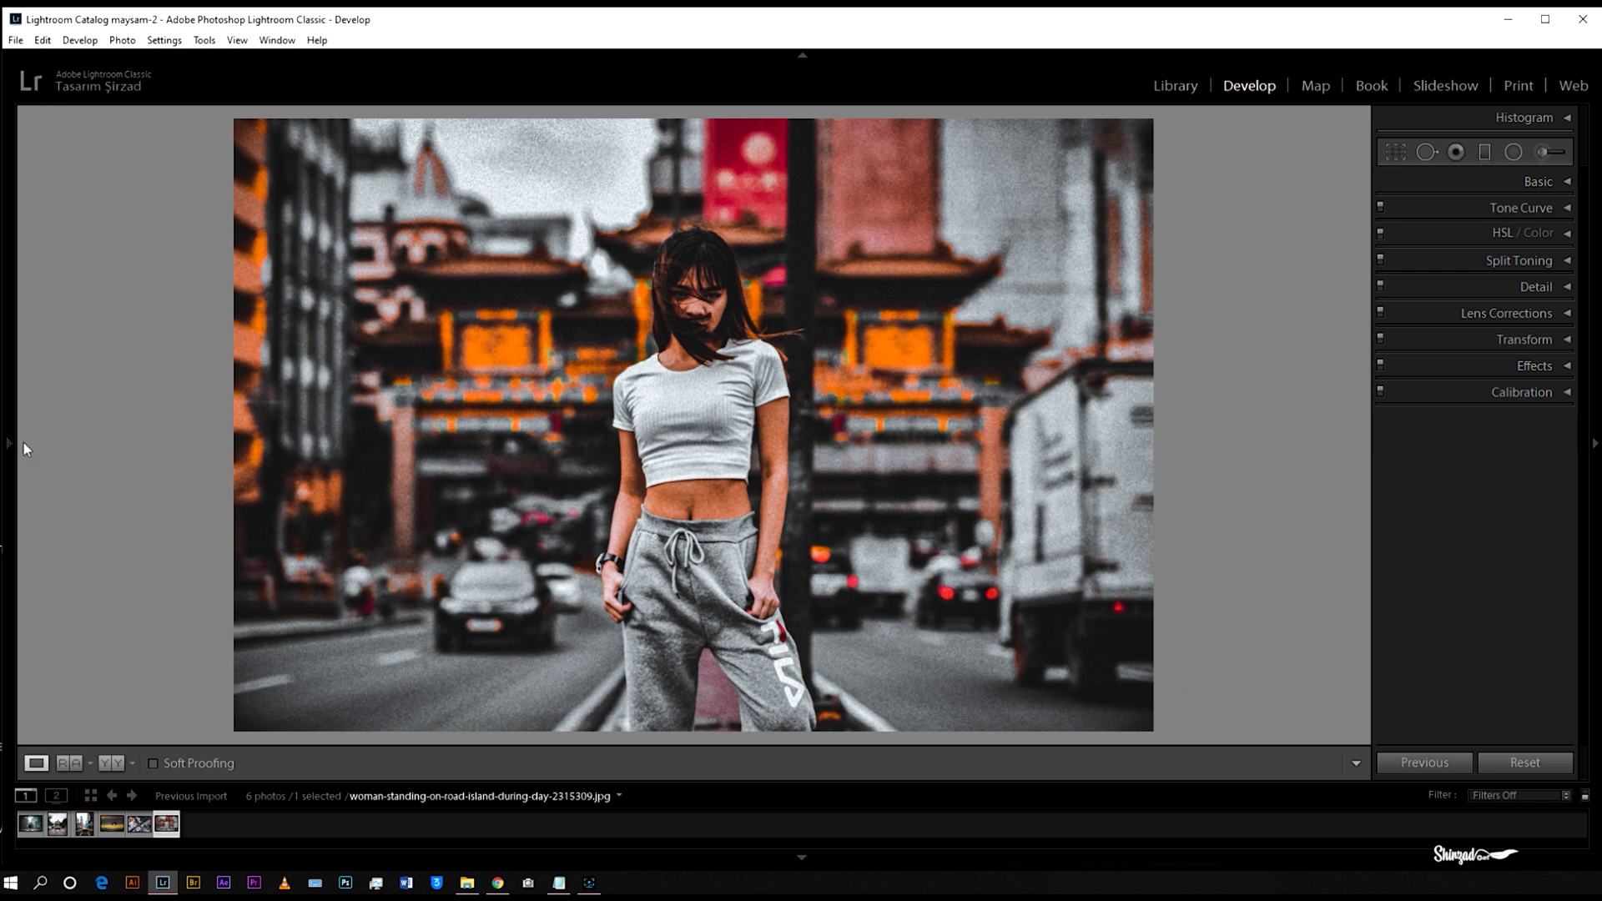
Start a new develop preset from the current settings and create a preset group named "urban" for it.
{"action": "mouse_move", "coordinate": [11, 445]}
{"action": "left_click", "coordinate": [219, 141]}
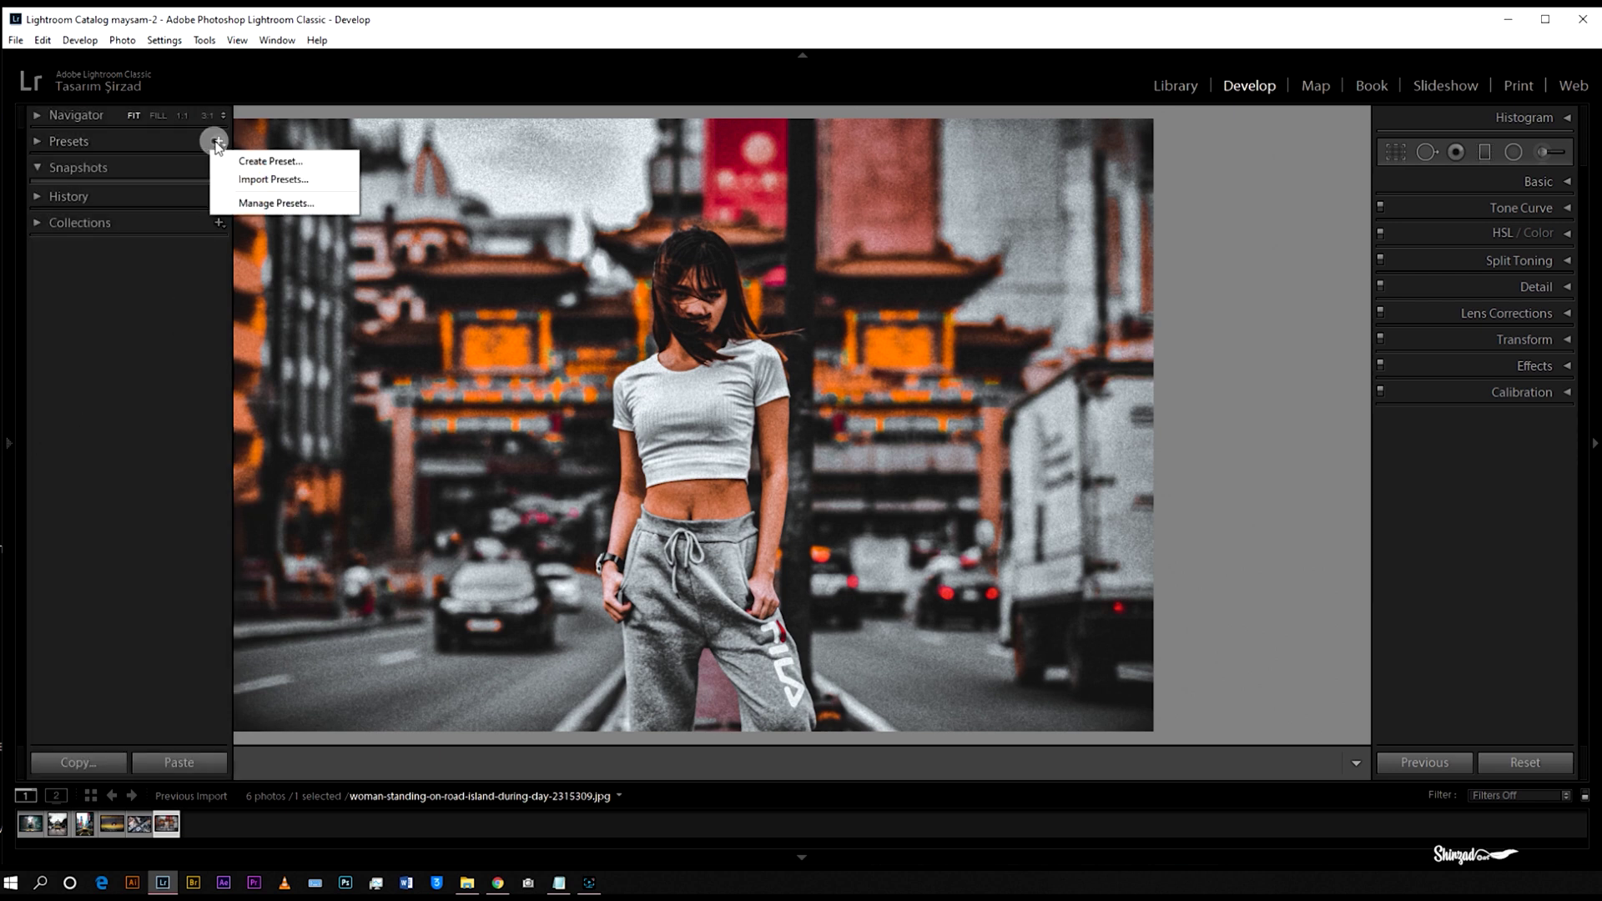
{"action": "left_click", "coordinate": [243, 164]}
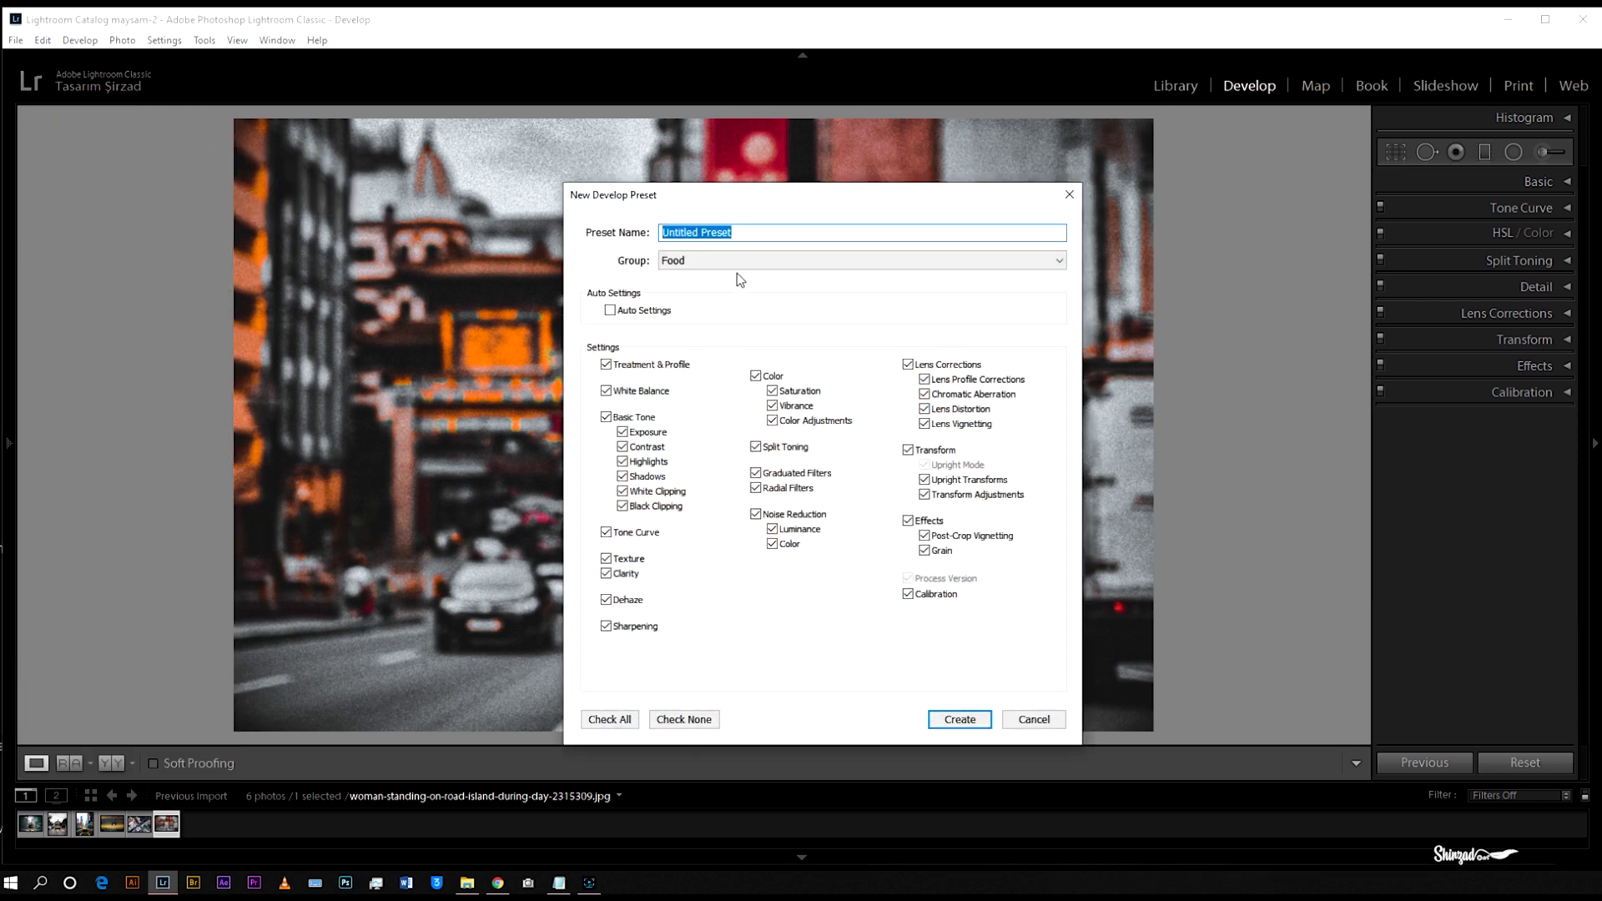
{"action": "left_click", "coordinate": [738, 261]}
{"action": "left_click", "coordinate": [715, 281]}
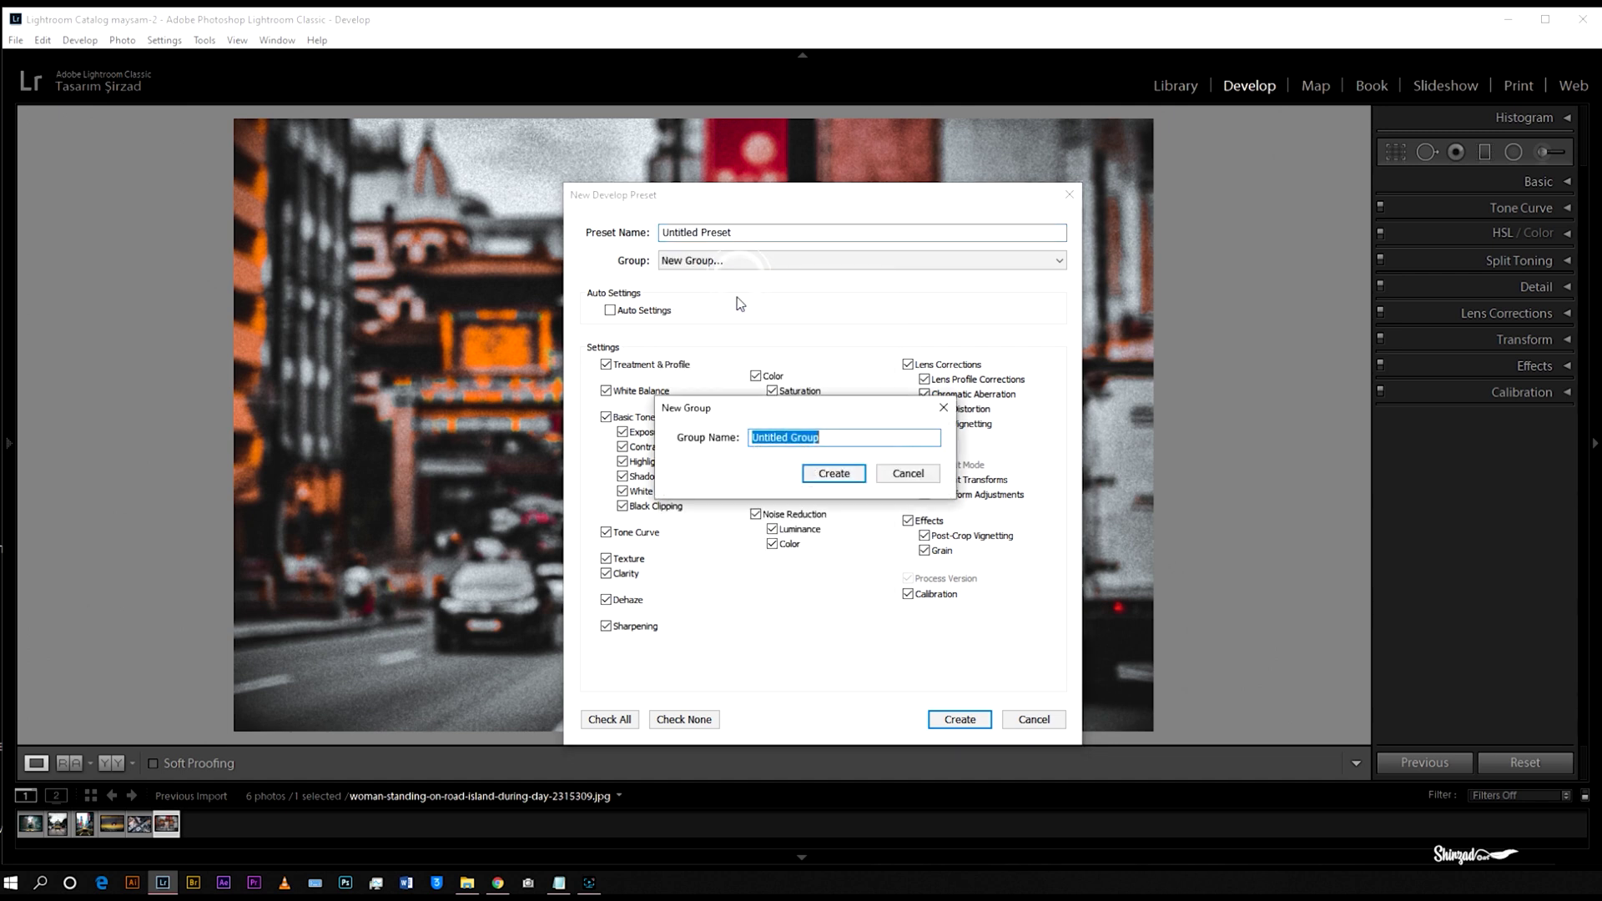
{"action": "type", "text": "urban"}
{"action": "left_click", "coordinate": [834, 473]}
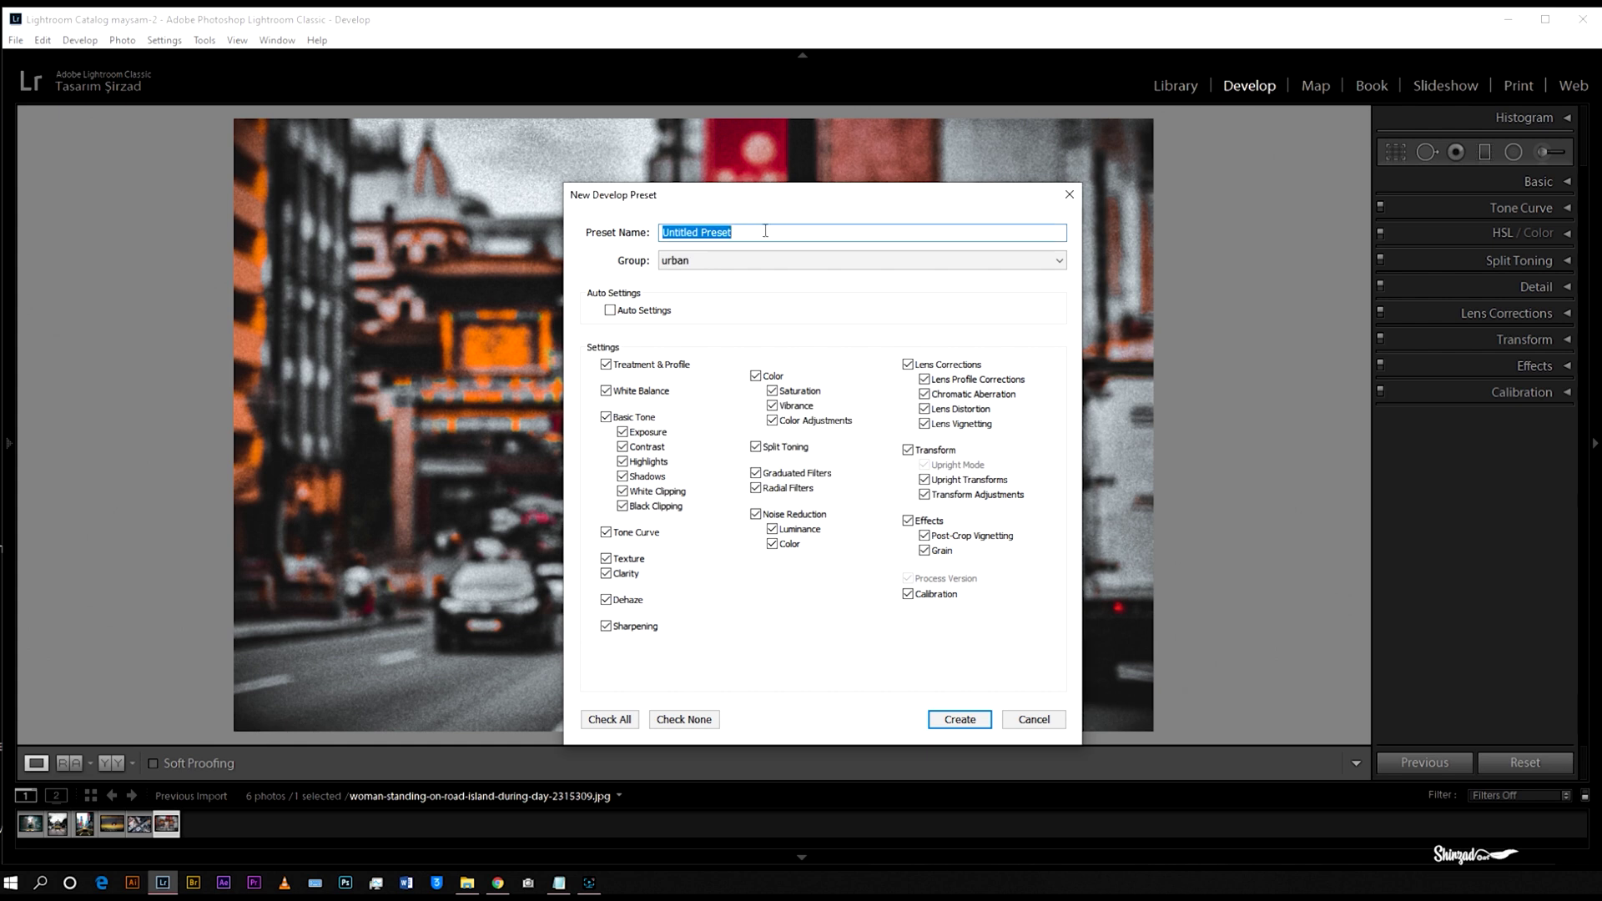
Name the preset "Black & Orange" and save it in the urban group.
{"action": "type", "text": "Bla"}
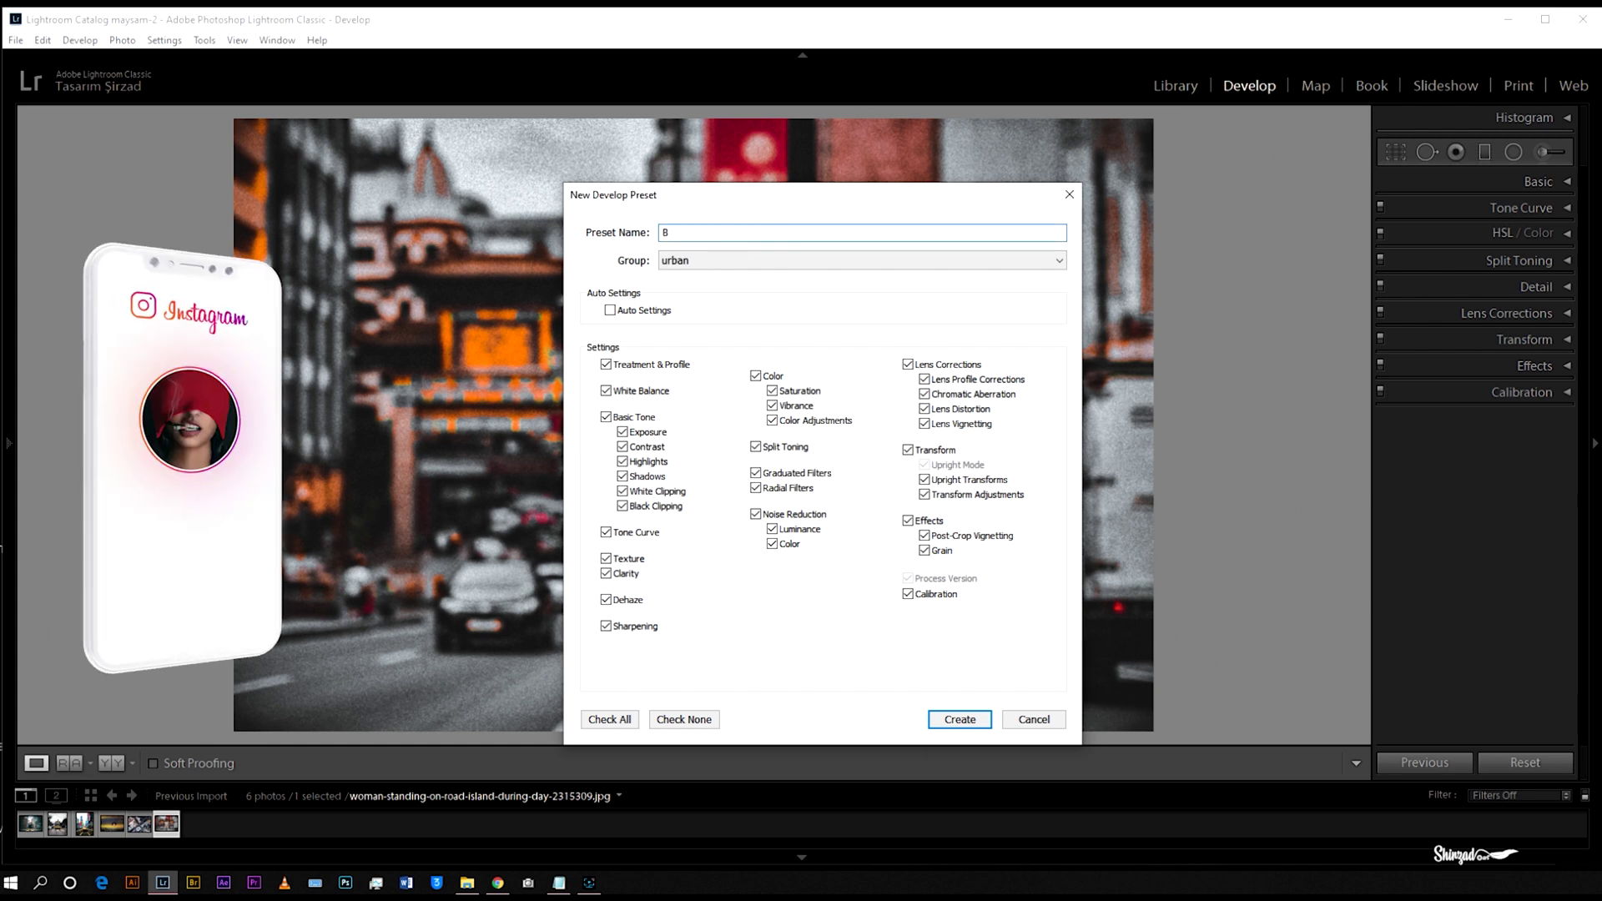
{"action": "type", "text": "k & "}
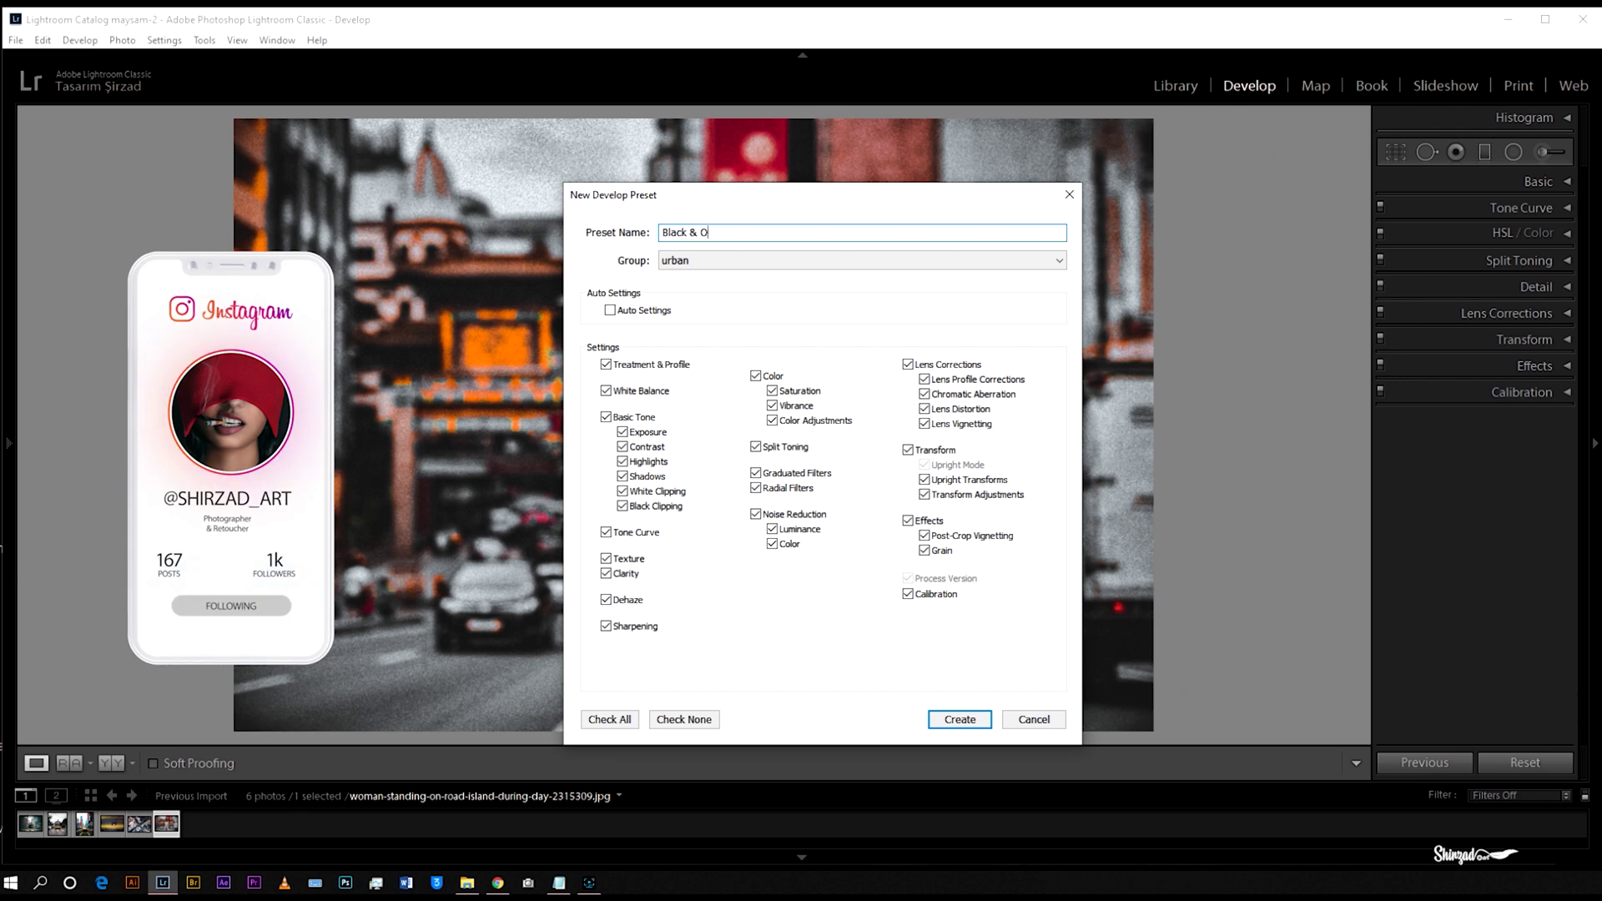
{"action": "type", "text": "Ora"}
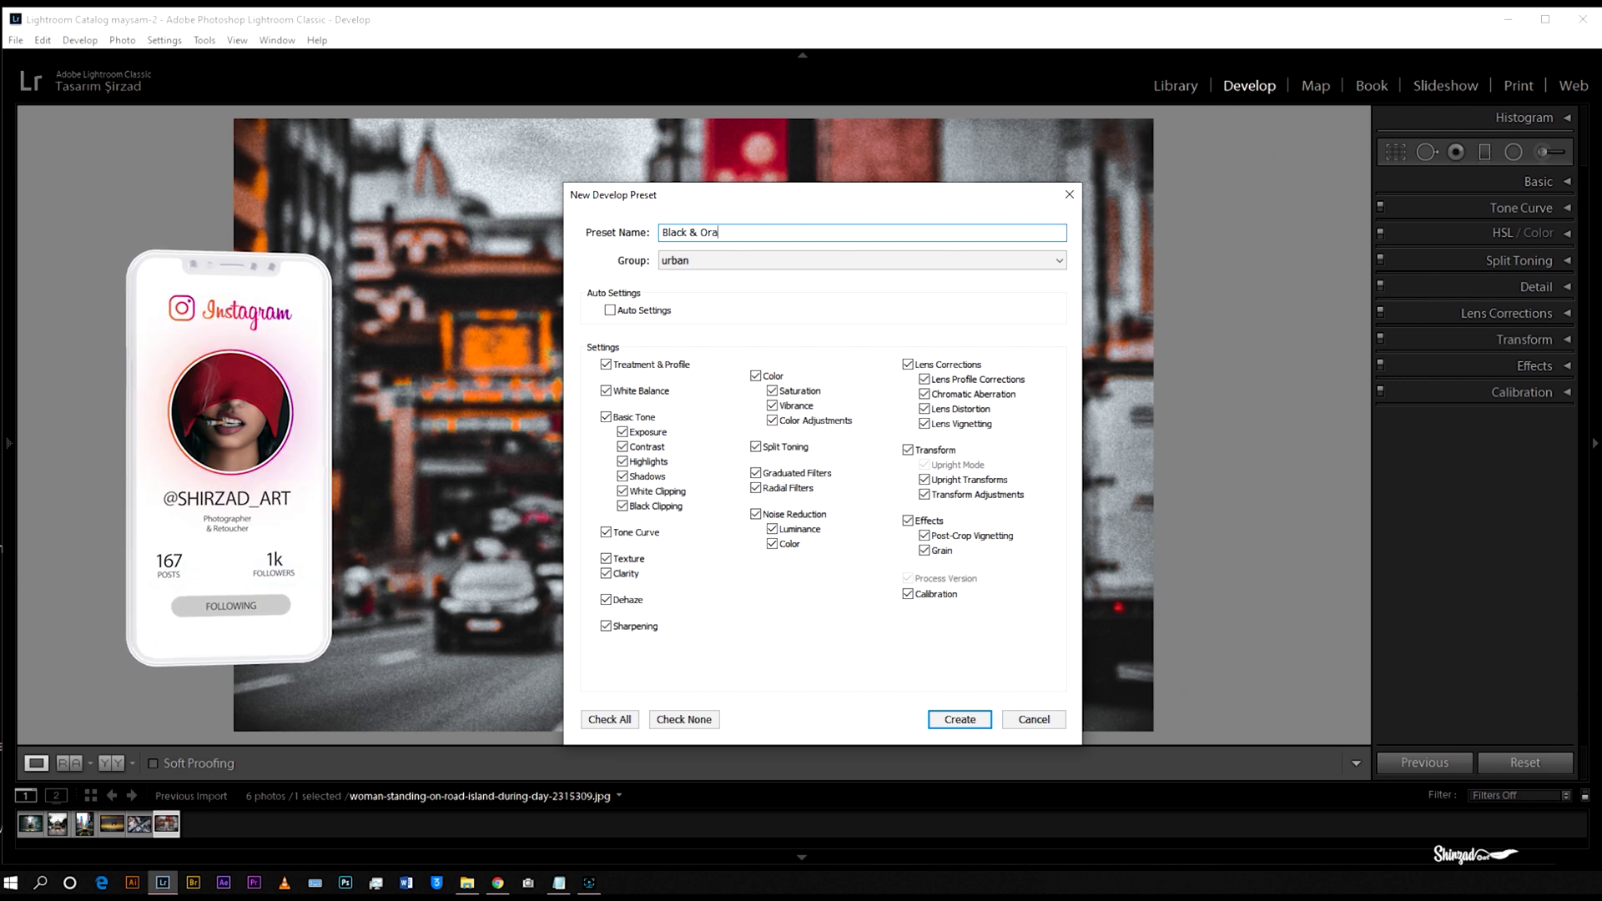
{"action": "type", "text": "nge"}
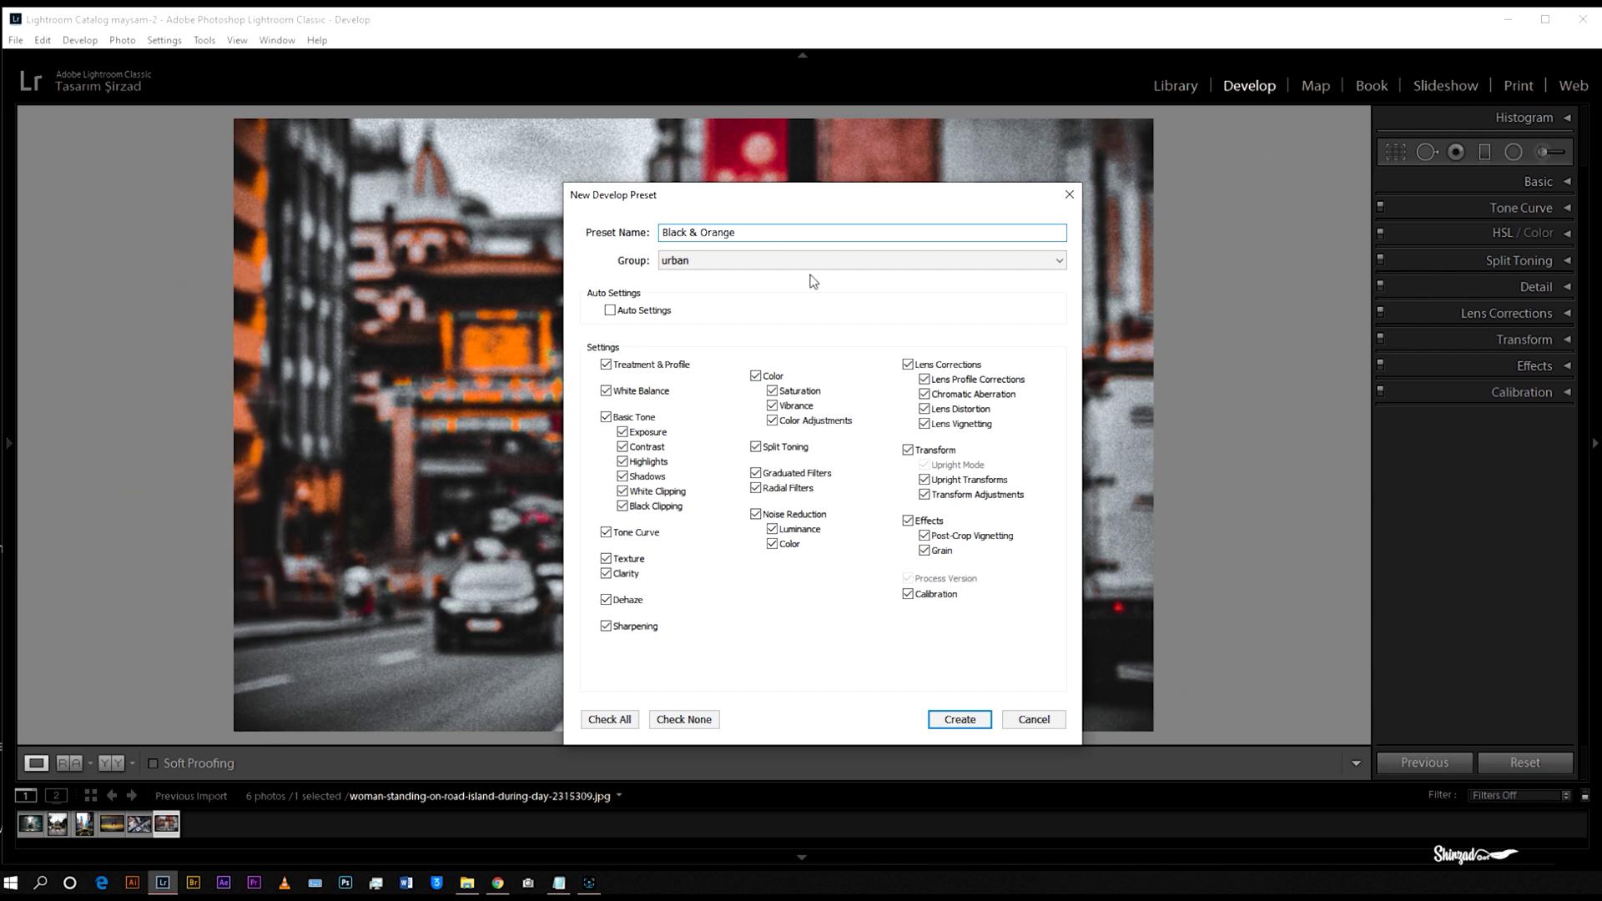
{"action": "left_click", "coordinate": [952, 717]}
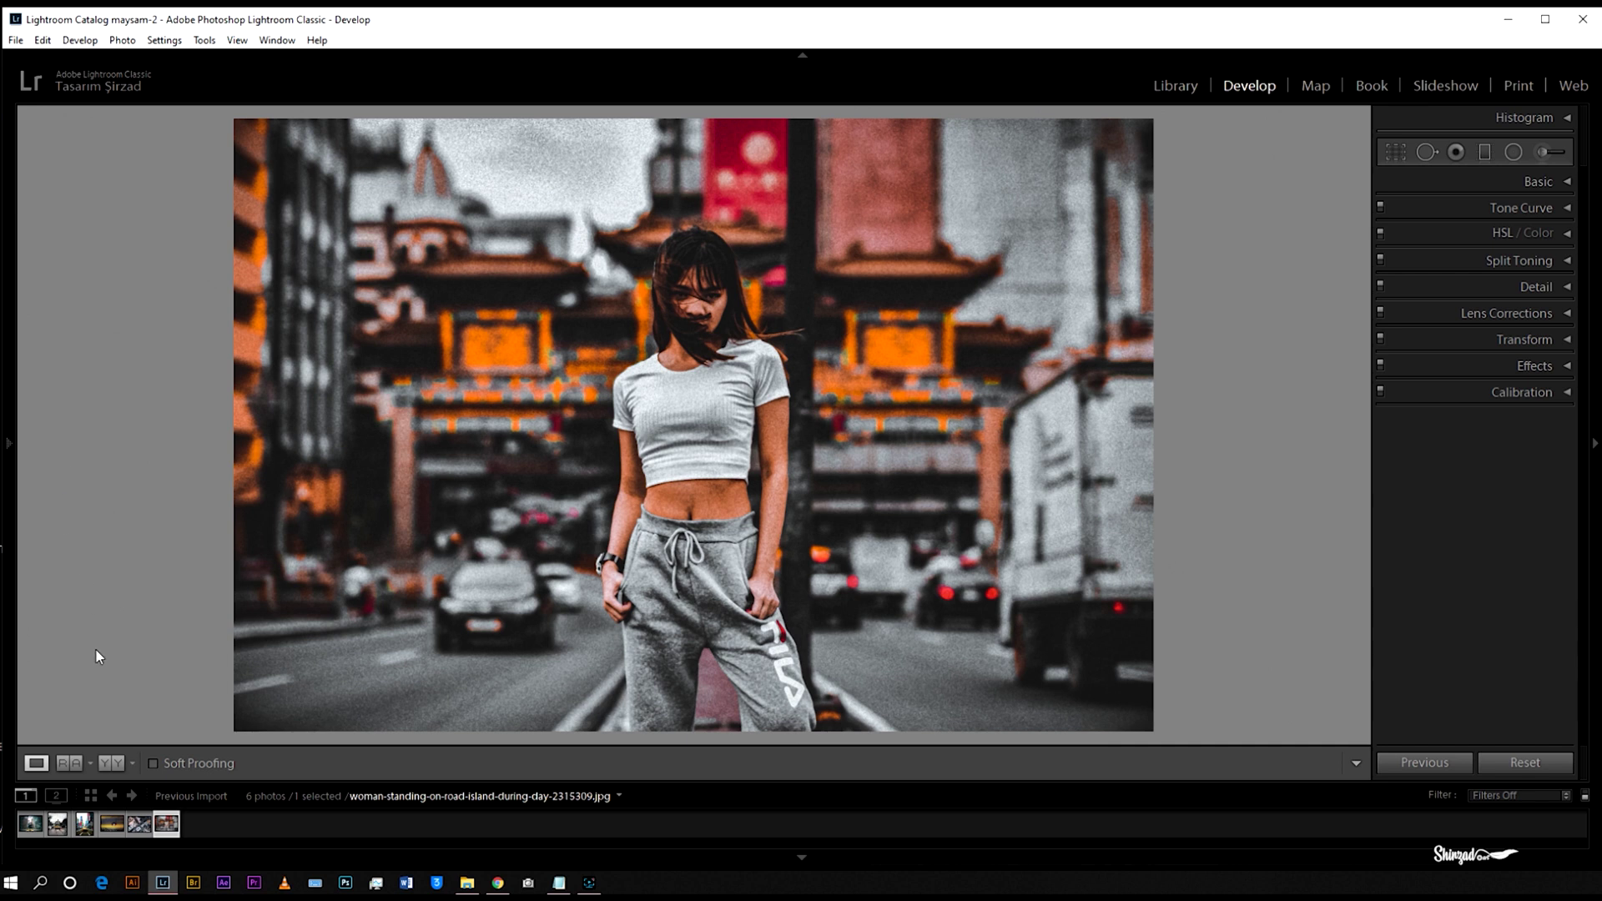
Apply the Black & Orange preset from the urban group to the portrait of the man on the city street.
{"action": "left_click", "coordinate": [31, 823]}
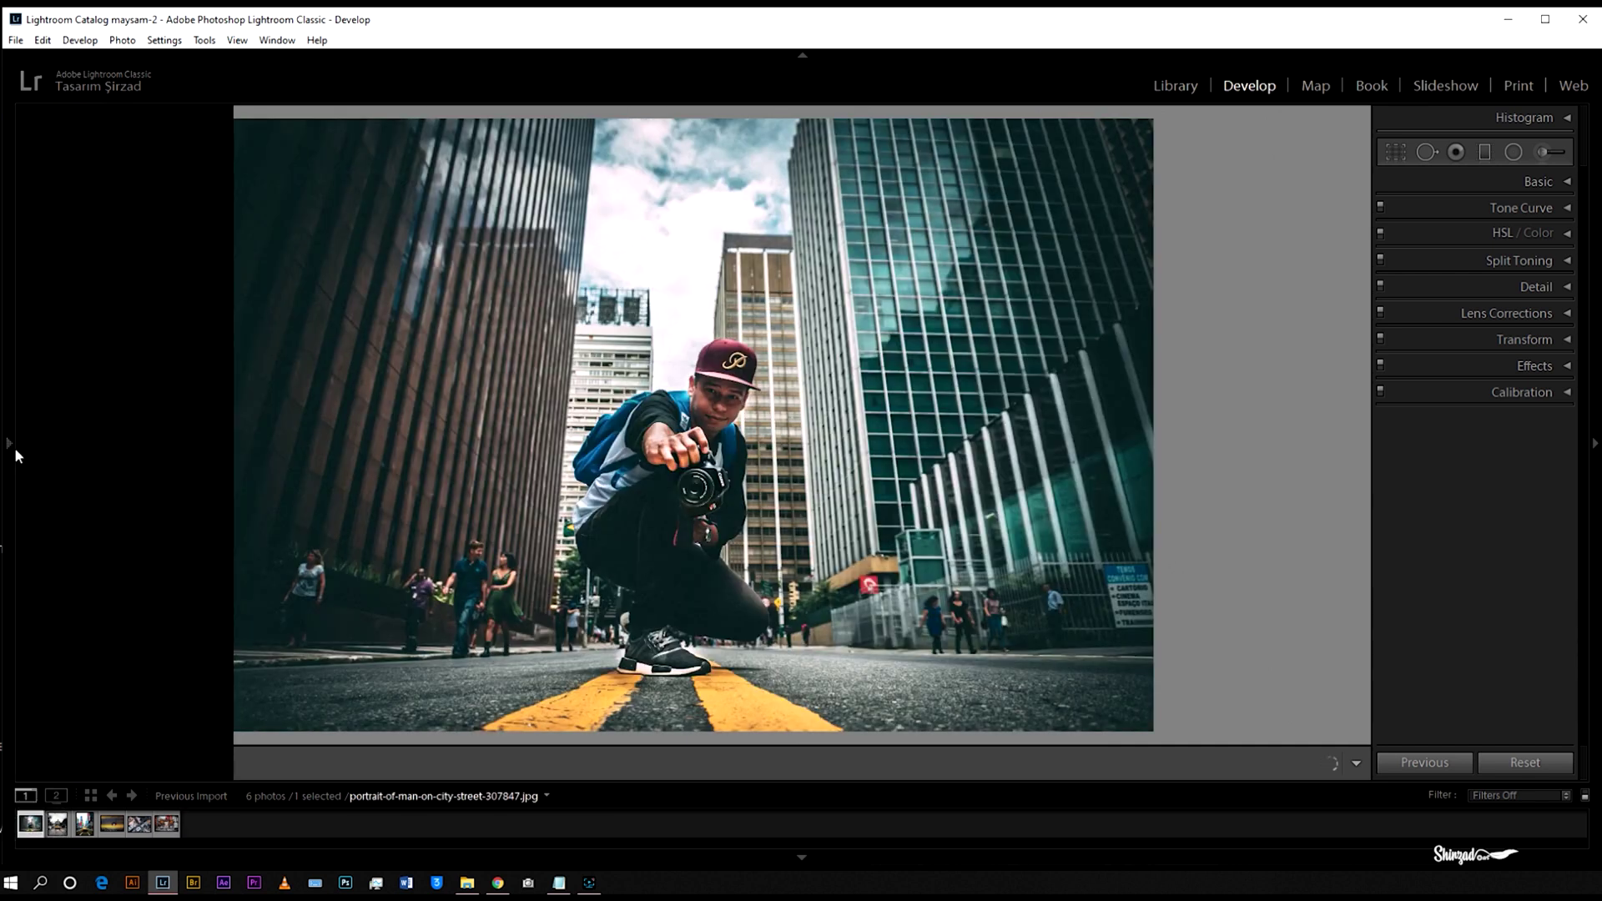
{"action": "mouse_move", "coordinate": [14, 447]}
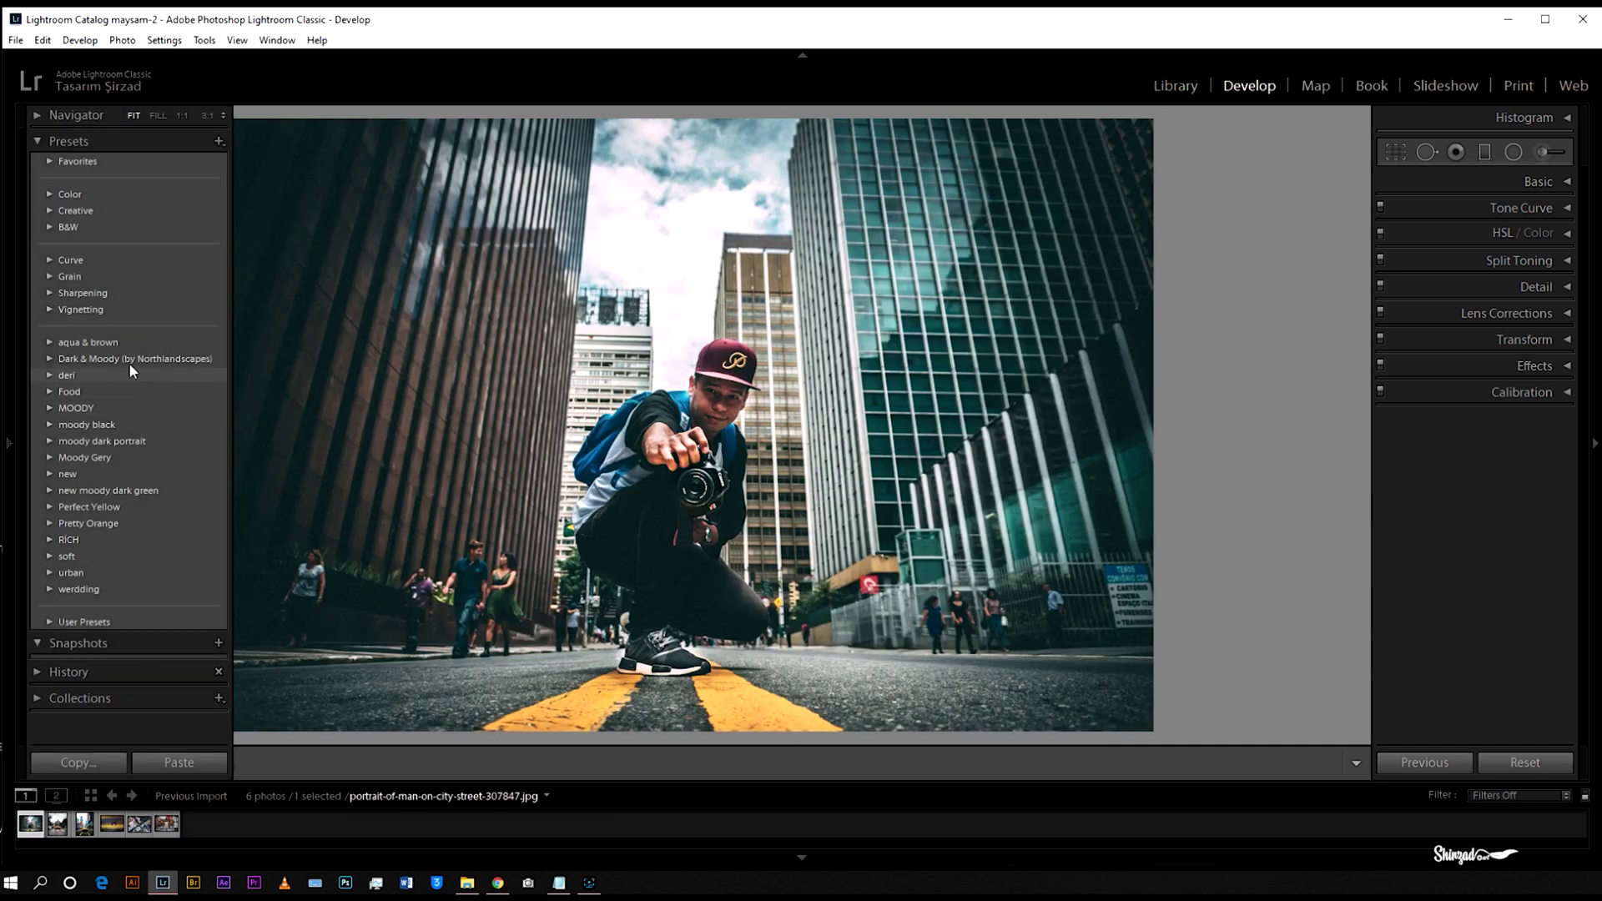
{"action": "left_click", "coordinate": [43, 572]}
{"action": "left_click", "coordinate": [93, 590]}
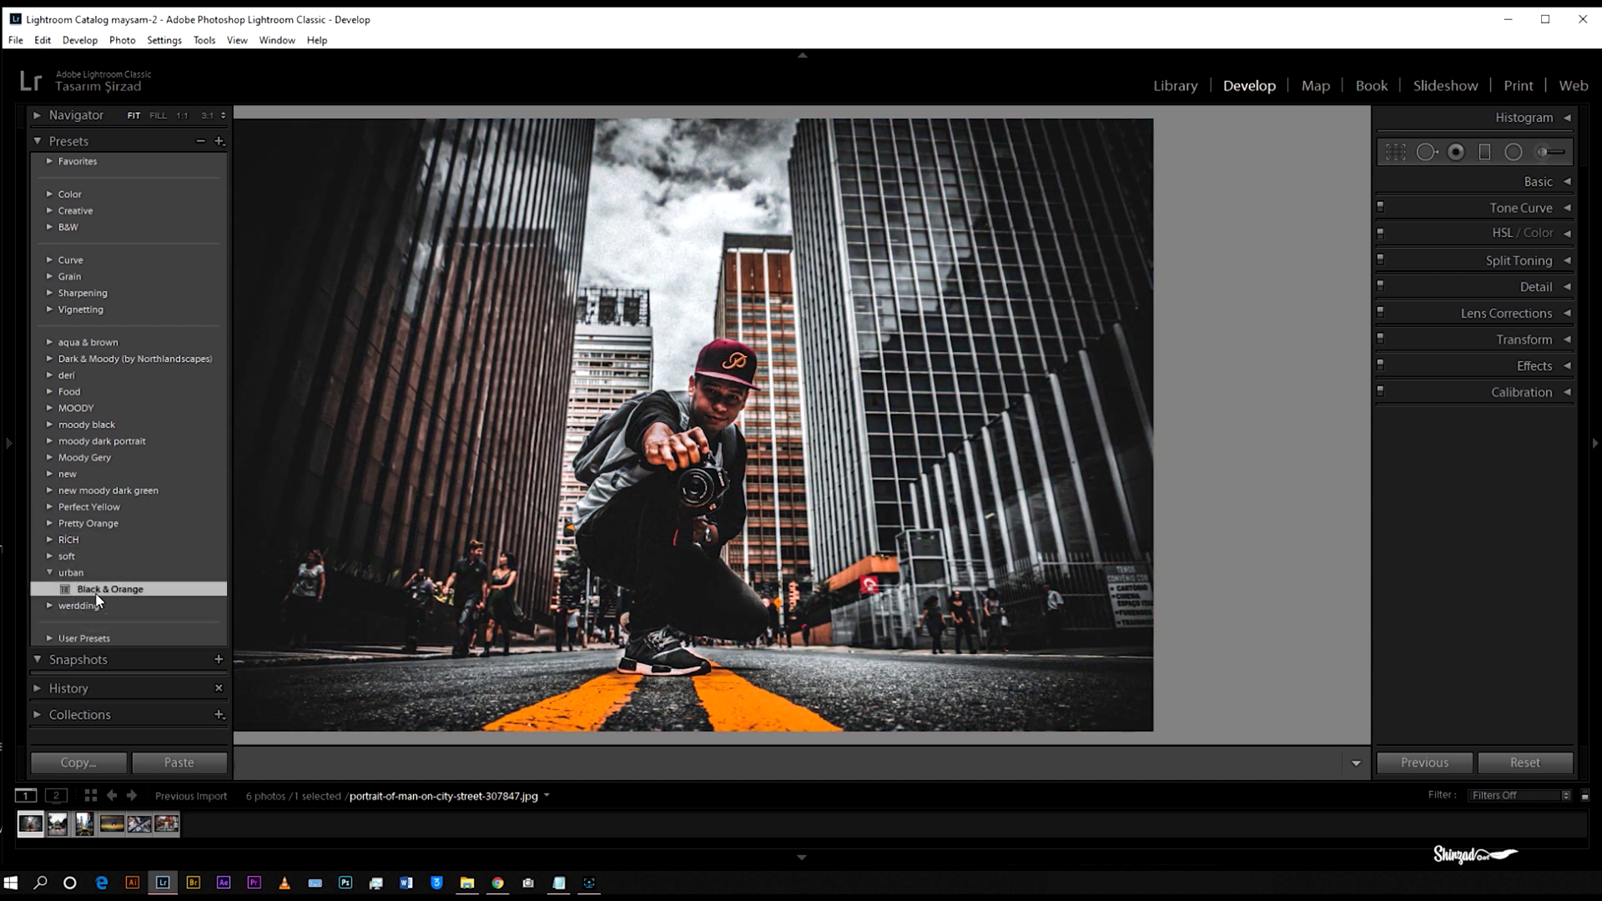
Apply the Black & Orange preset to the yellow tram photo and the yellow cab photo.
{"action": "left_click", "coordinate": [58, 824]}
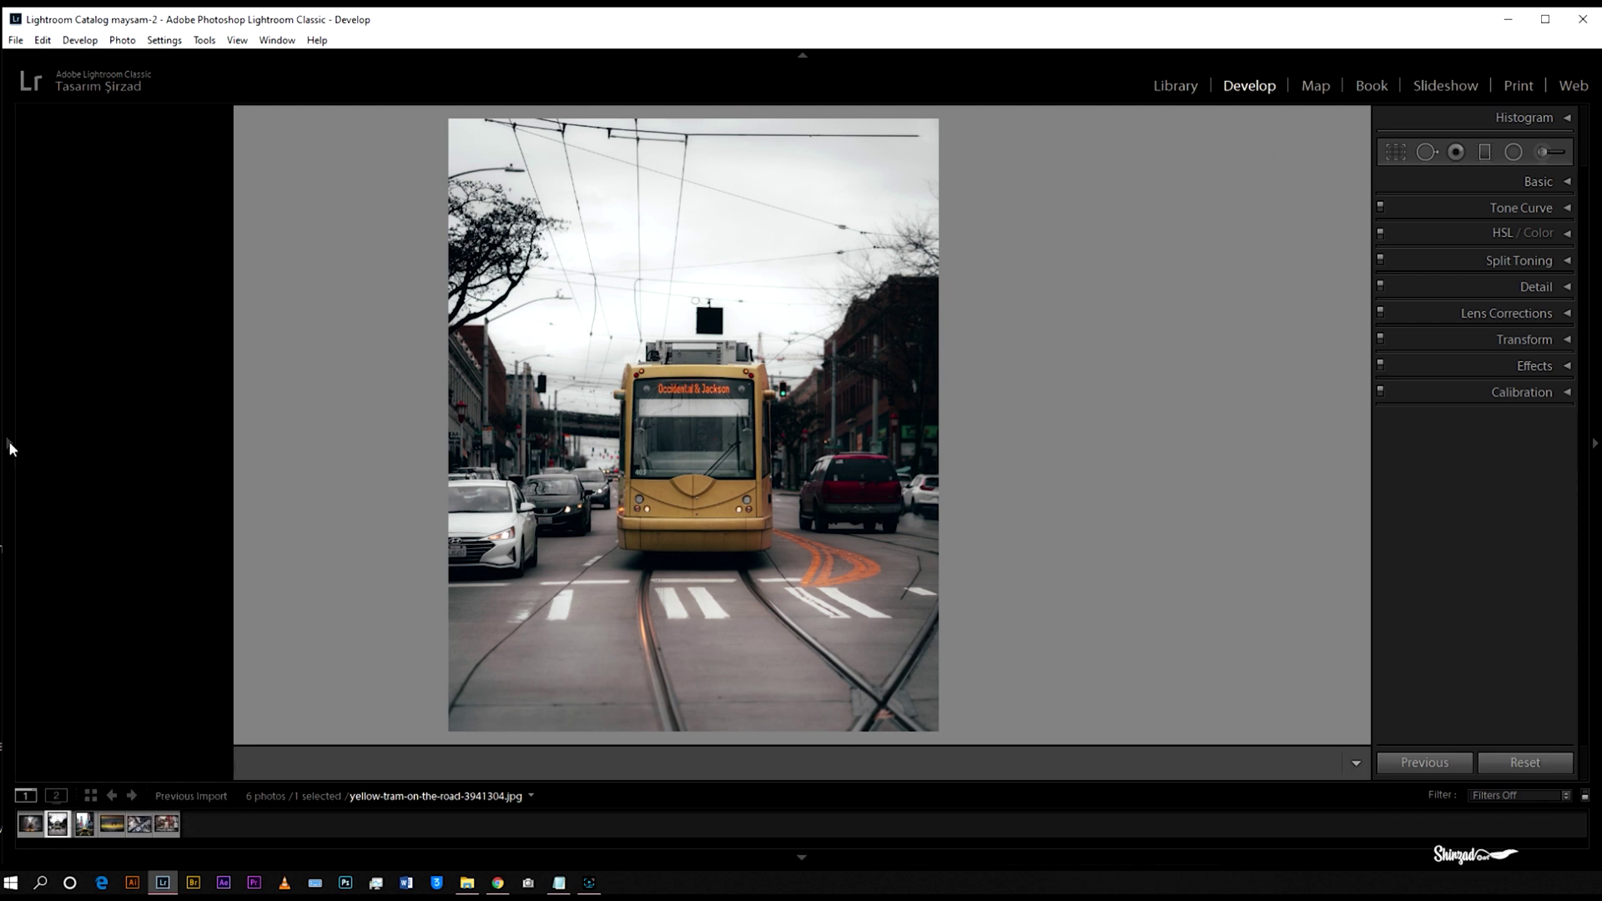
{"action": "mouse_move", "coordinate": [8, 440]}
{"action": "left_click", "coordinate": [98, 590]}
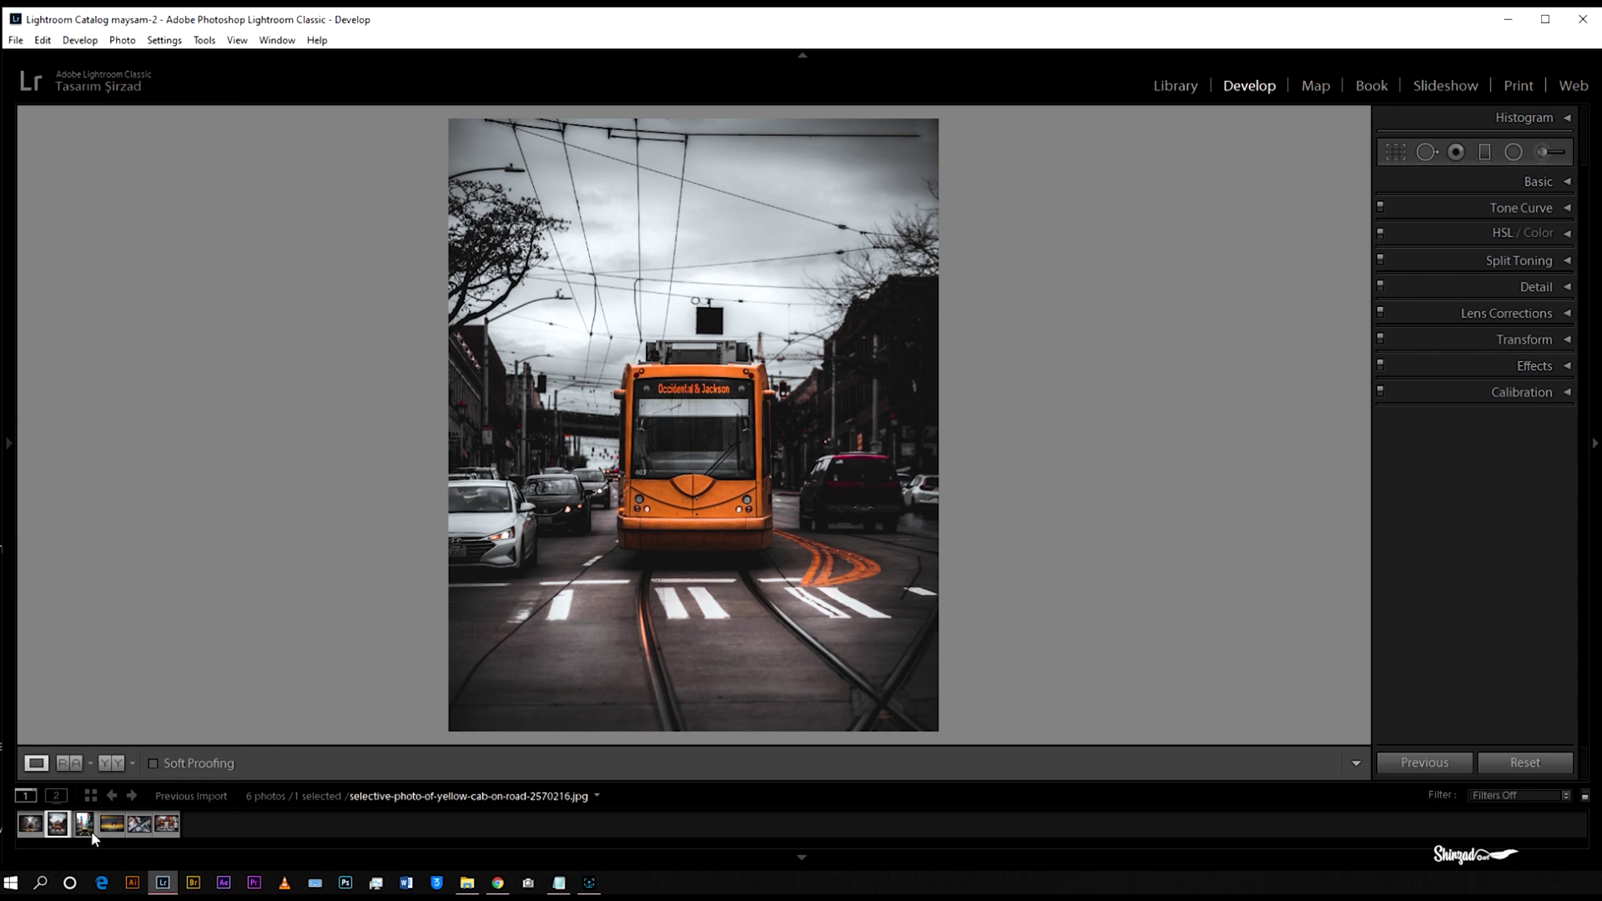
{"action": "left_click", "coordinate": [89, 828]}
{"action": "left_click", "coordinate": [10, 443]}
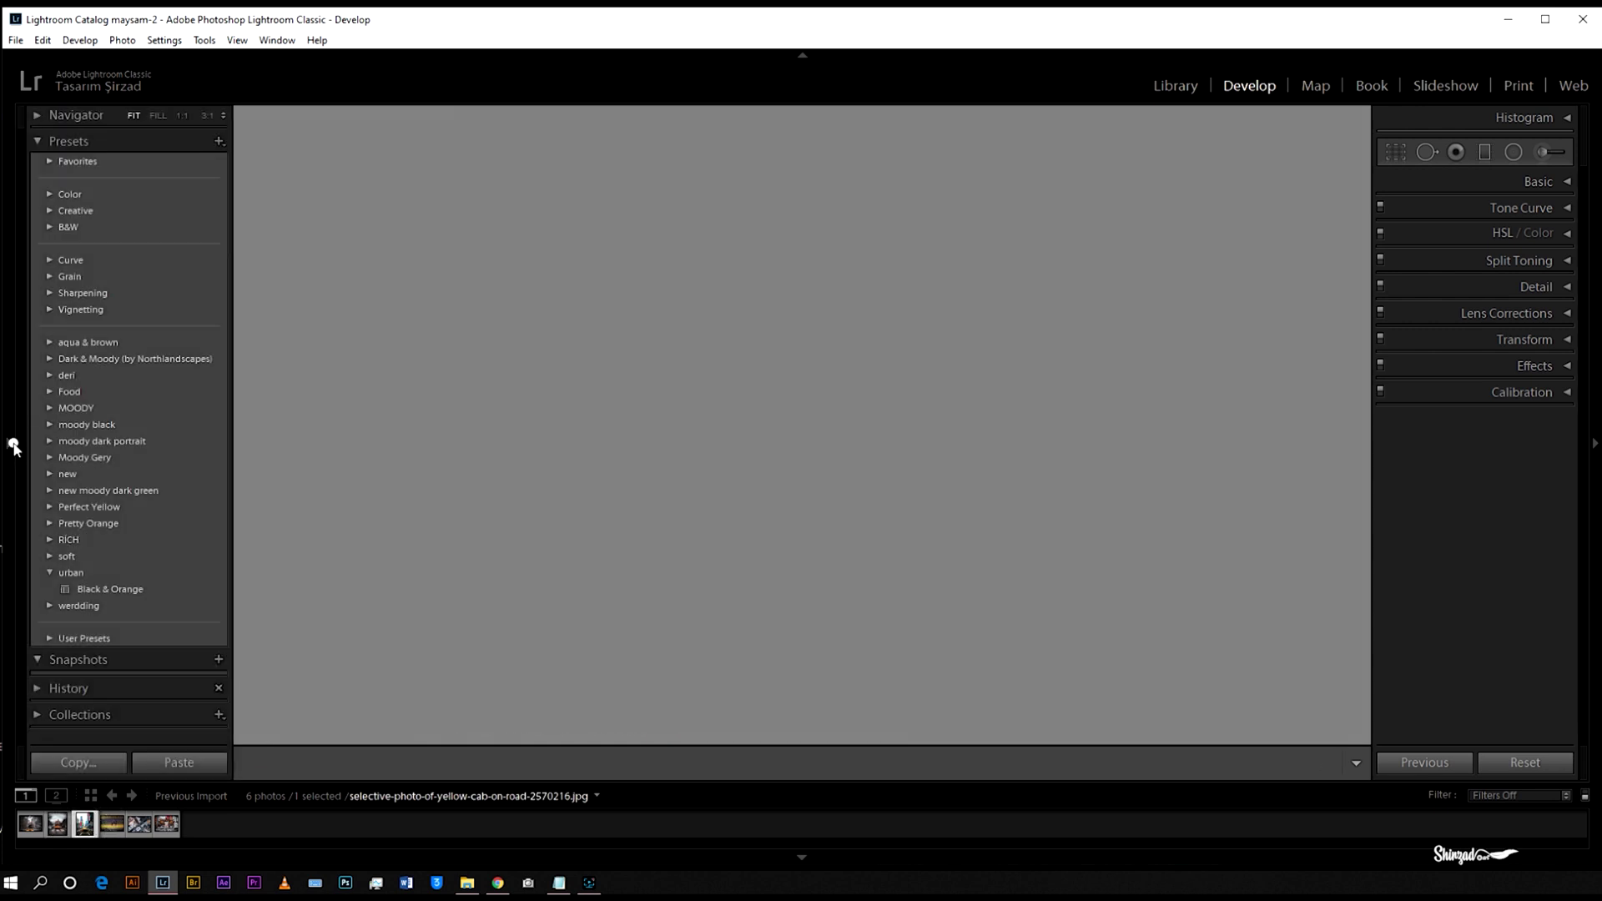
{"action": "left_click", "coordinate": [137, 592]}
{"action": "left_click", "coordinate": [137, 591]}
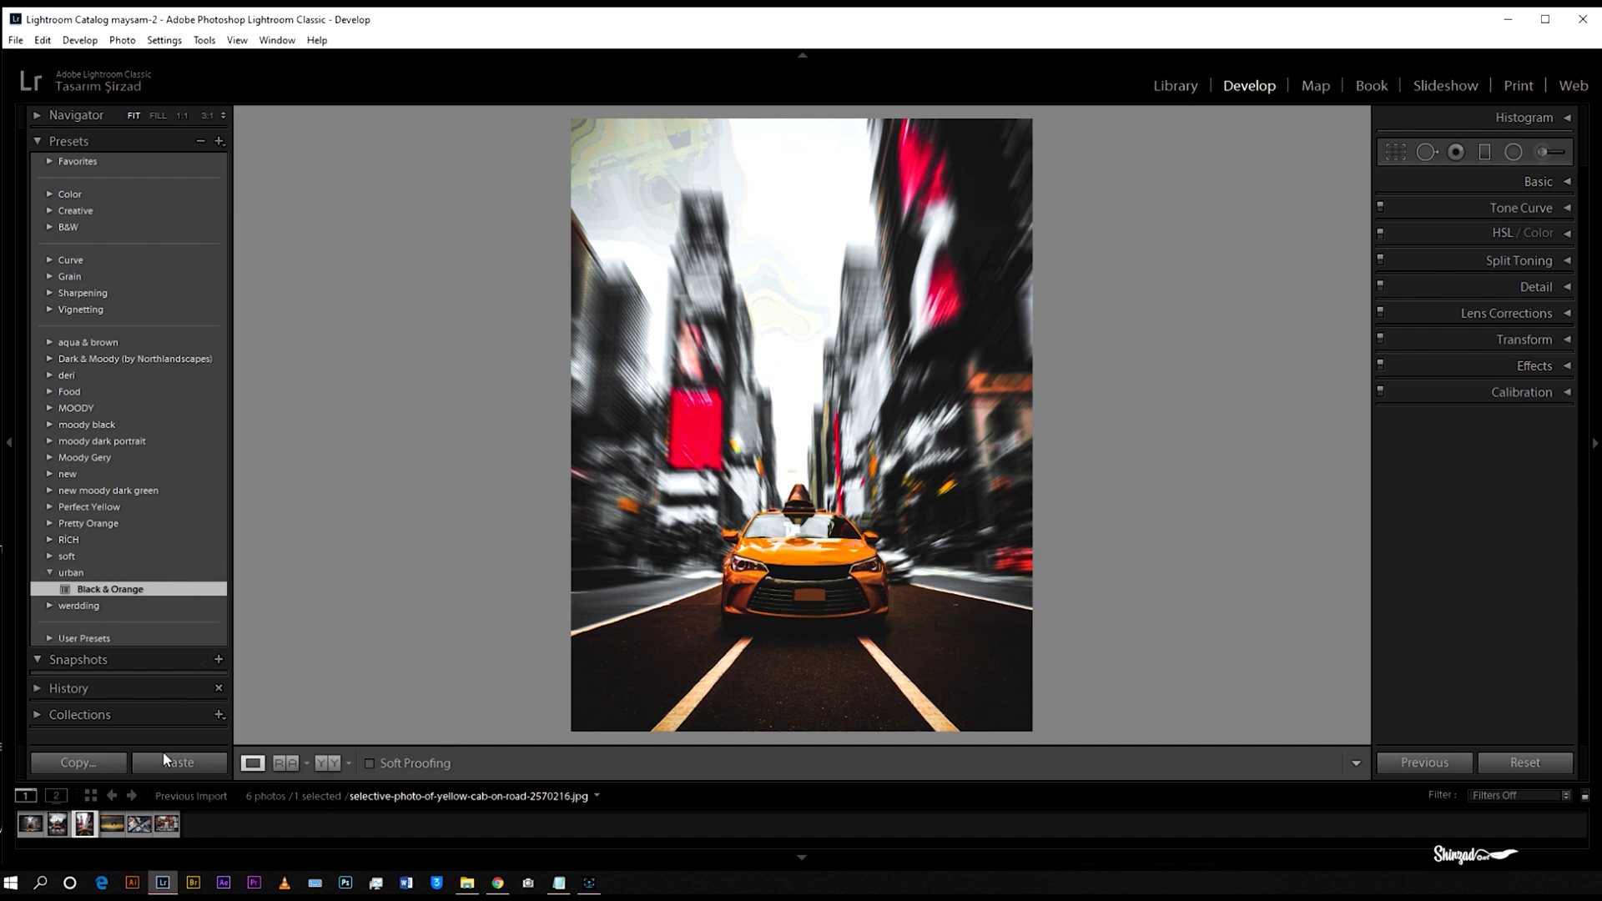
Apply the Black & Orange preset to the yellow-striped road photo with the red taxi, and select the aerial city photo.
{"action": "left_click", "coordinate": [112, 826]}
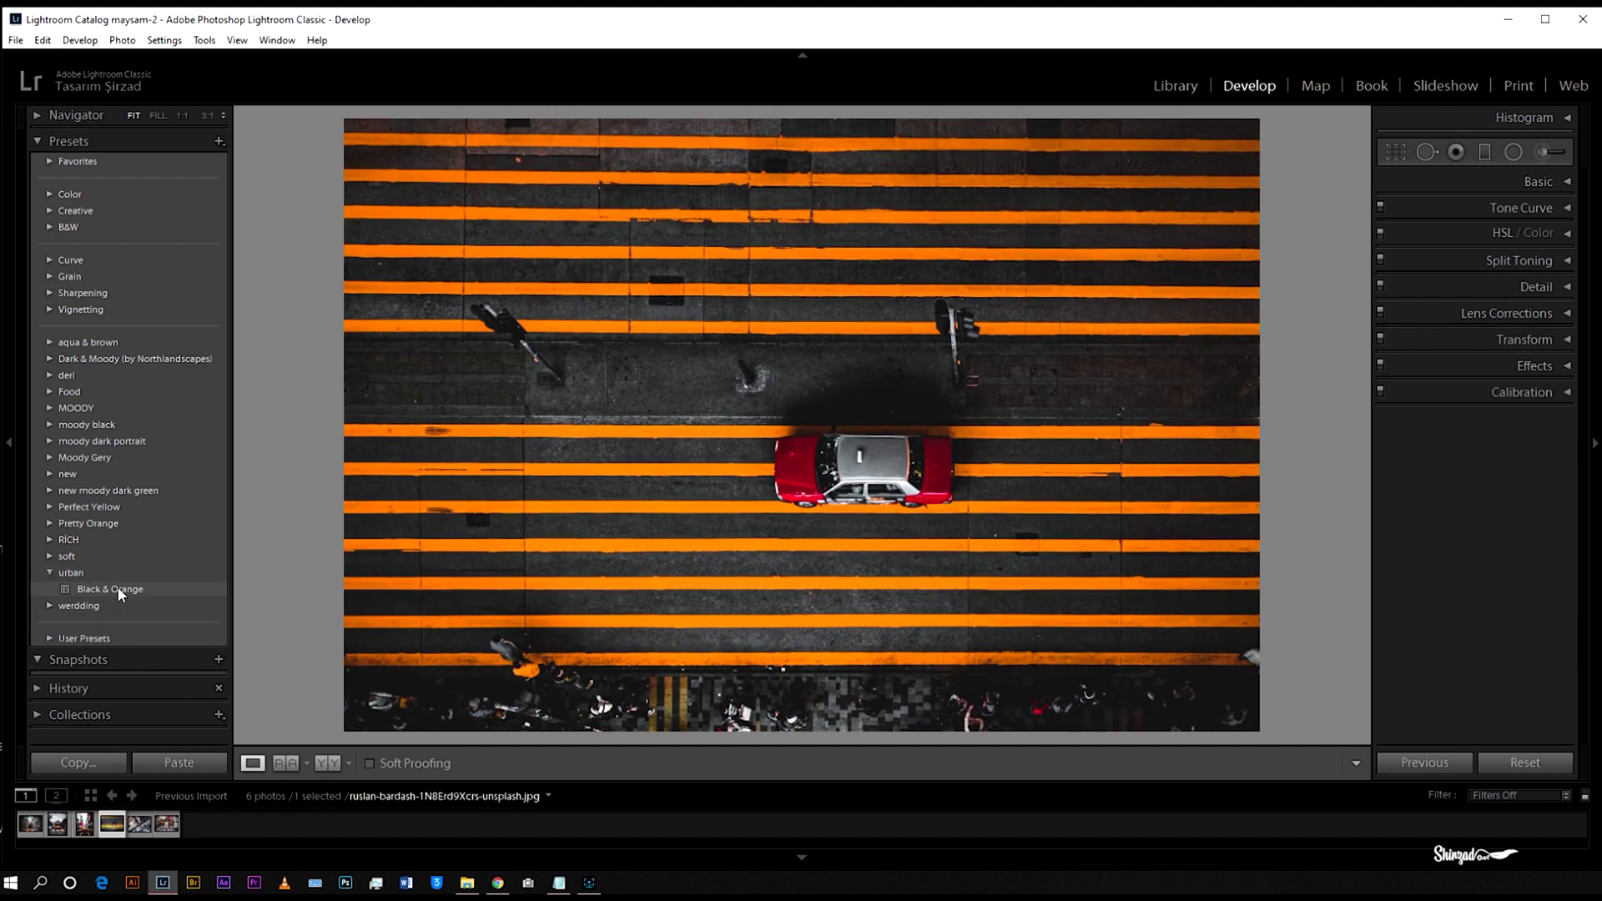
{"action": "left_click", "coordinate": [119, 590]}
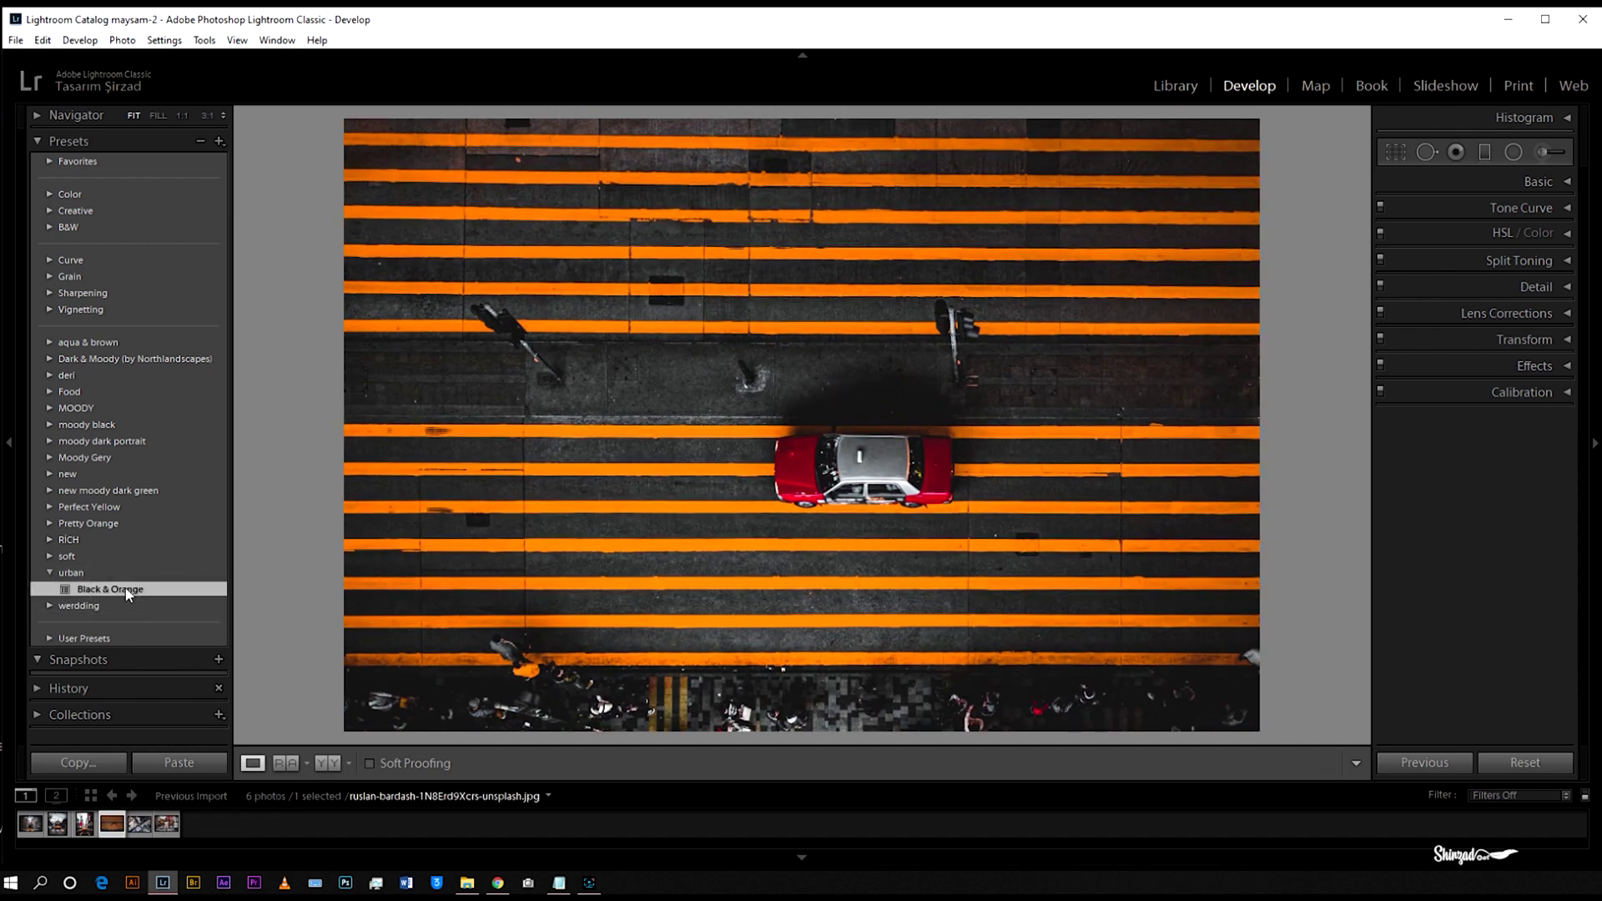
{"action": "left_click", "coordinate": [141, 827]}
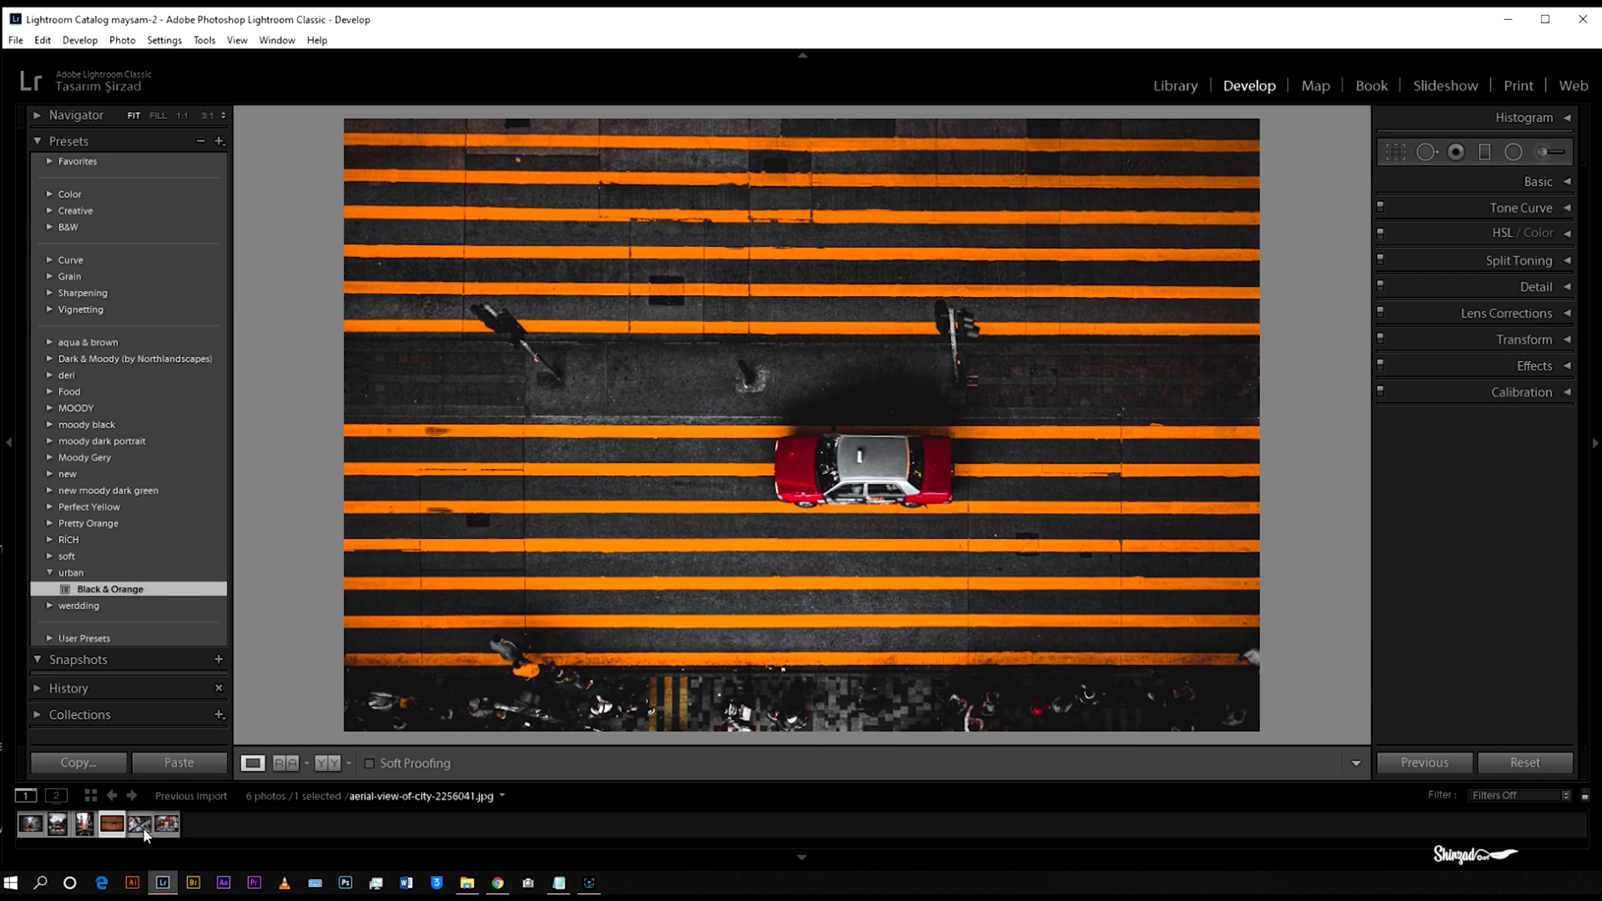